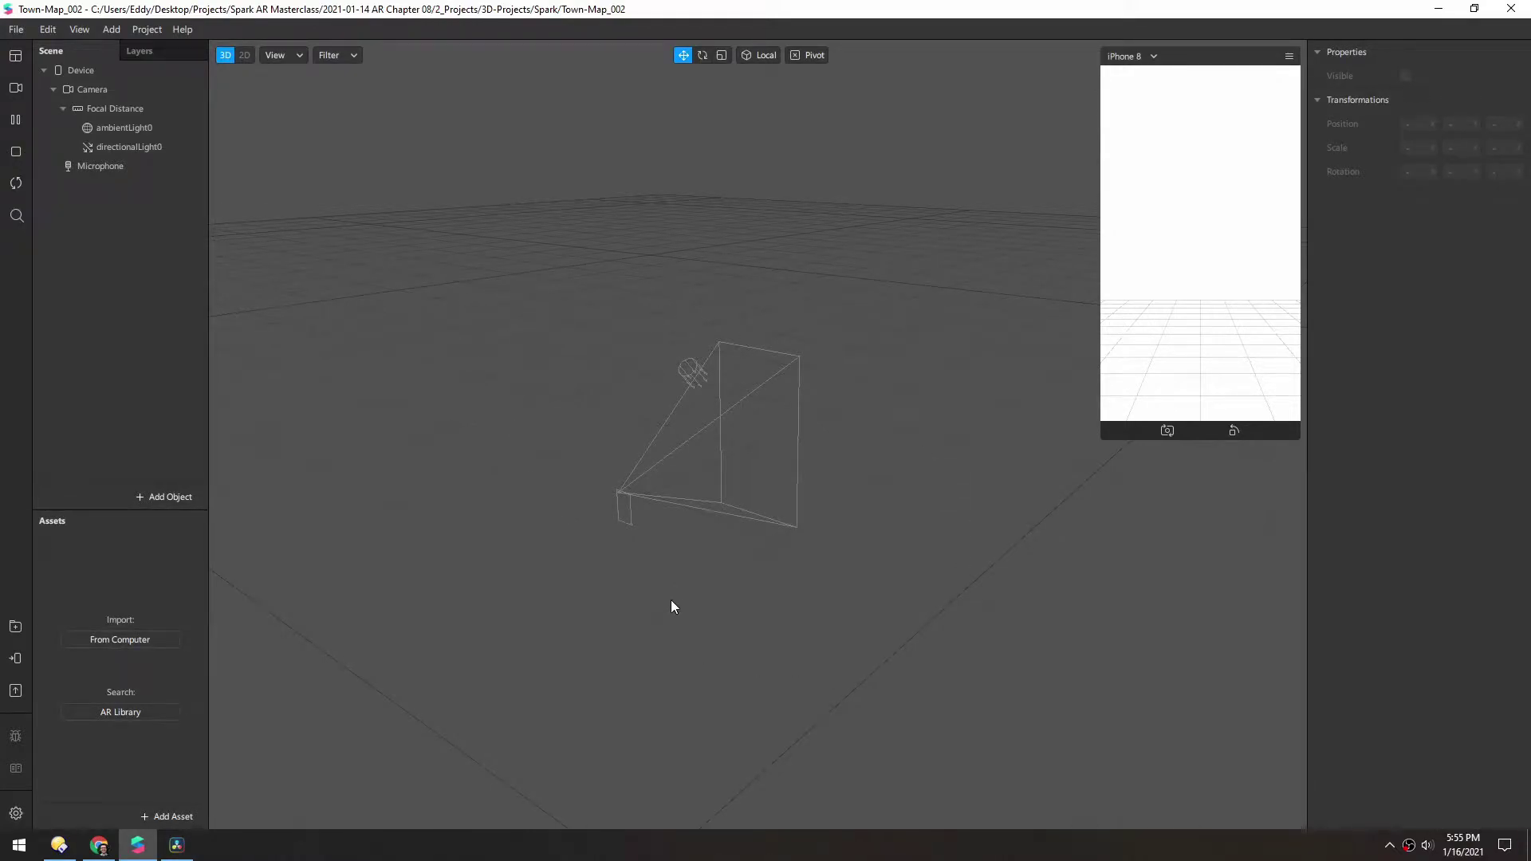
- Add a plane tracker, nest a null object inside it, and nest a plane inside the null
right_click(88, 272)
mouse_move(188, 284)
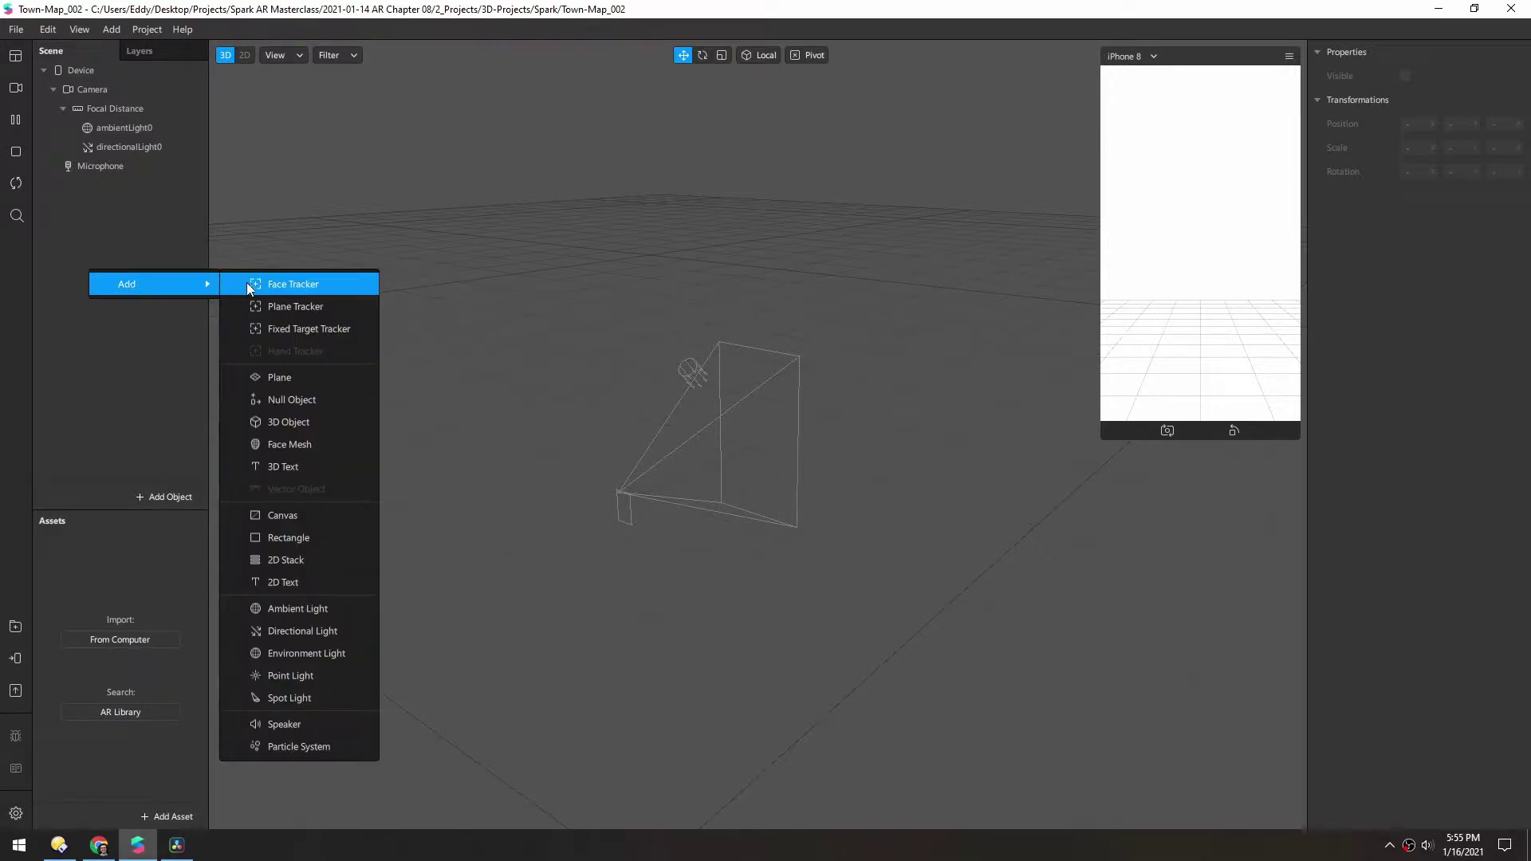
left_click(274, 305)
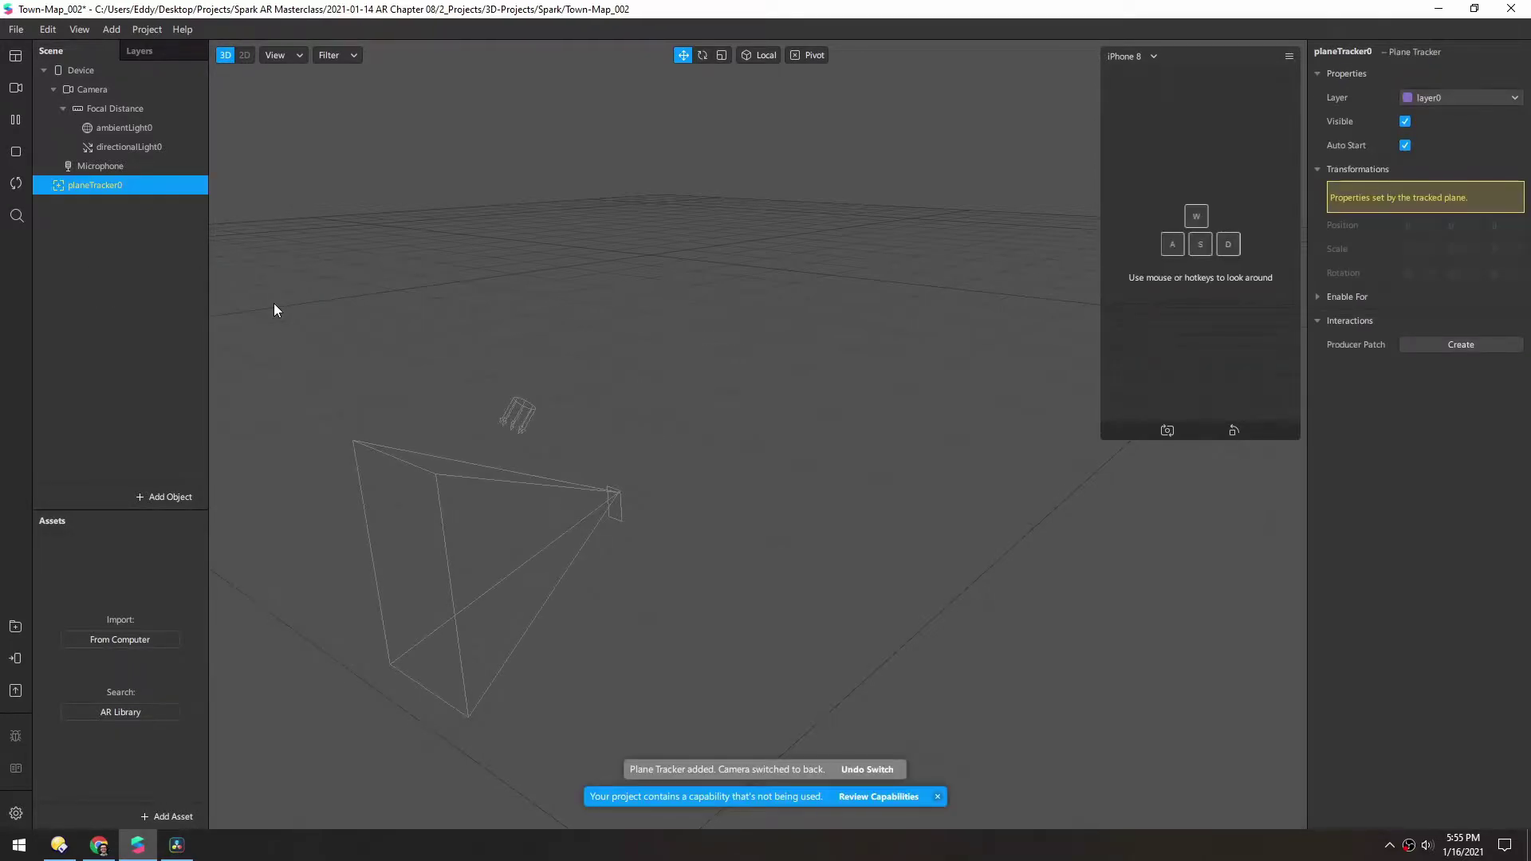
right_click(102, 185)
mouse_move(164, 199)
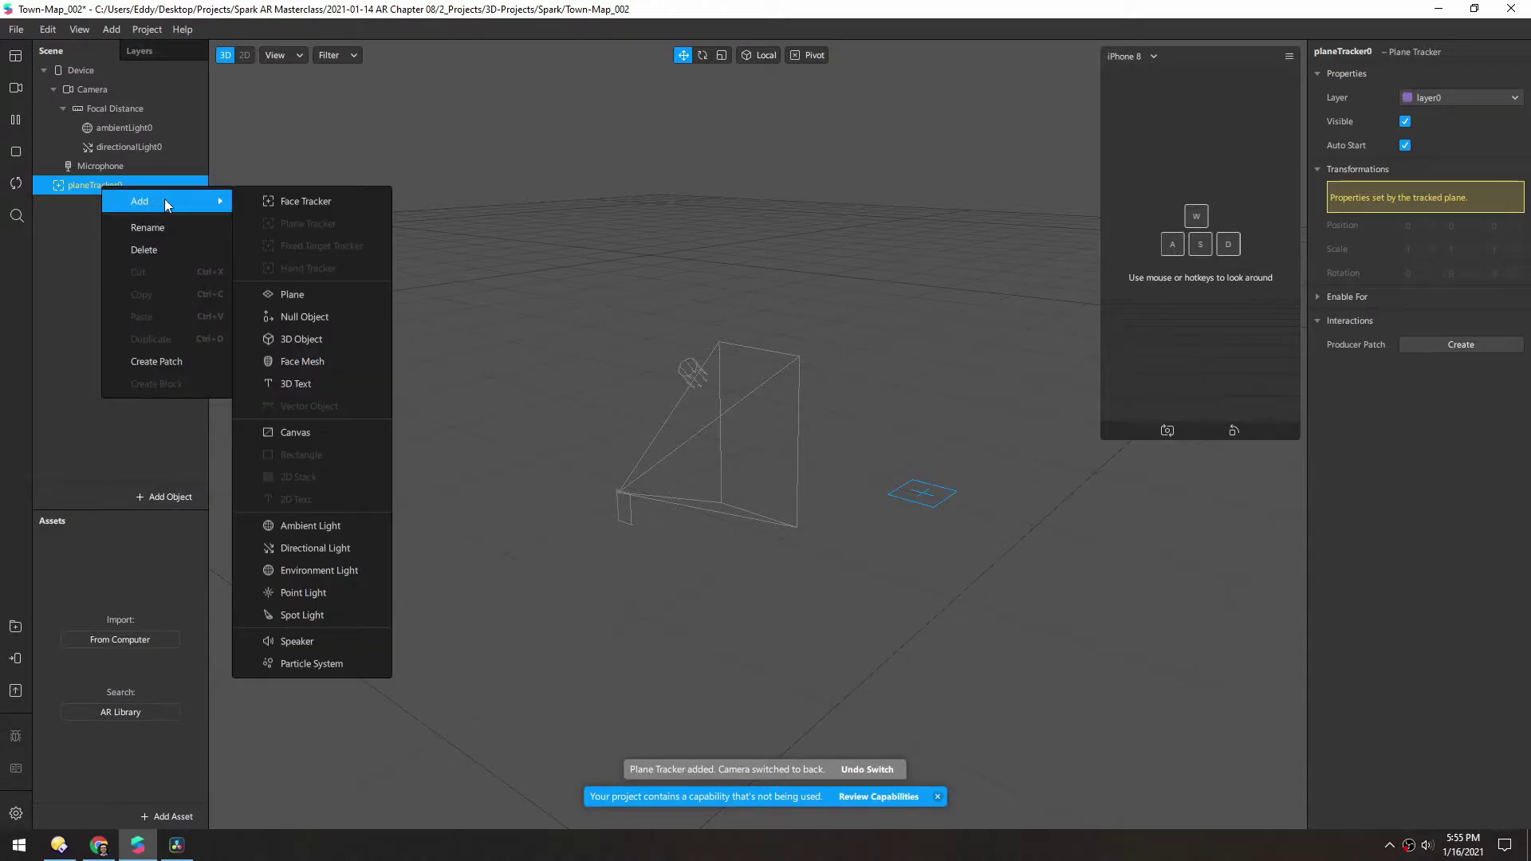
left_click(301, 314)
right_click(96, 207)
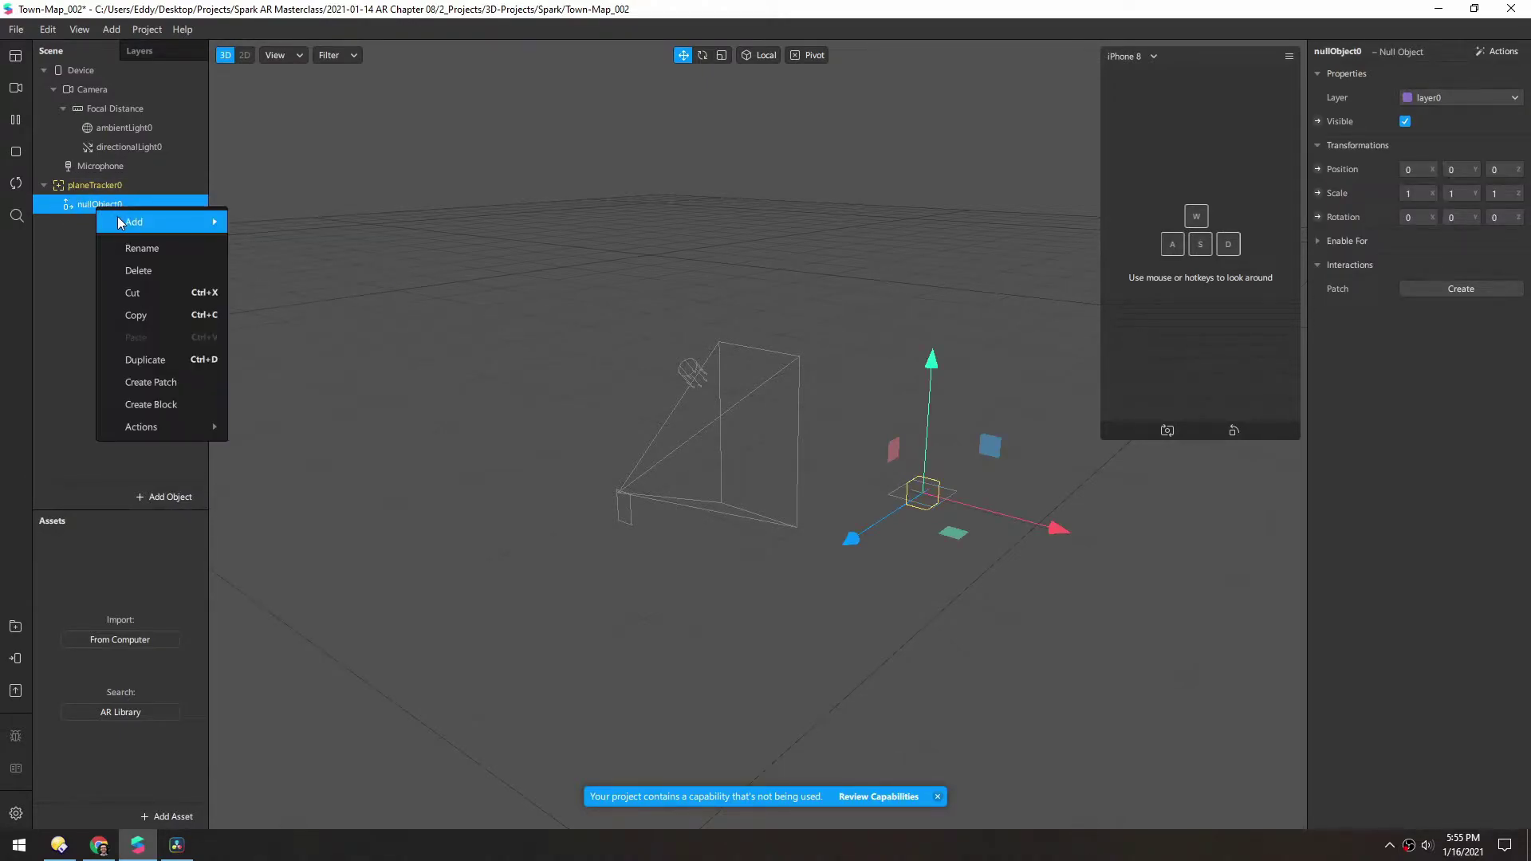
mouse_move(117, 217)
left_click(308, 316)
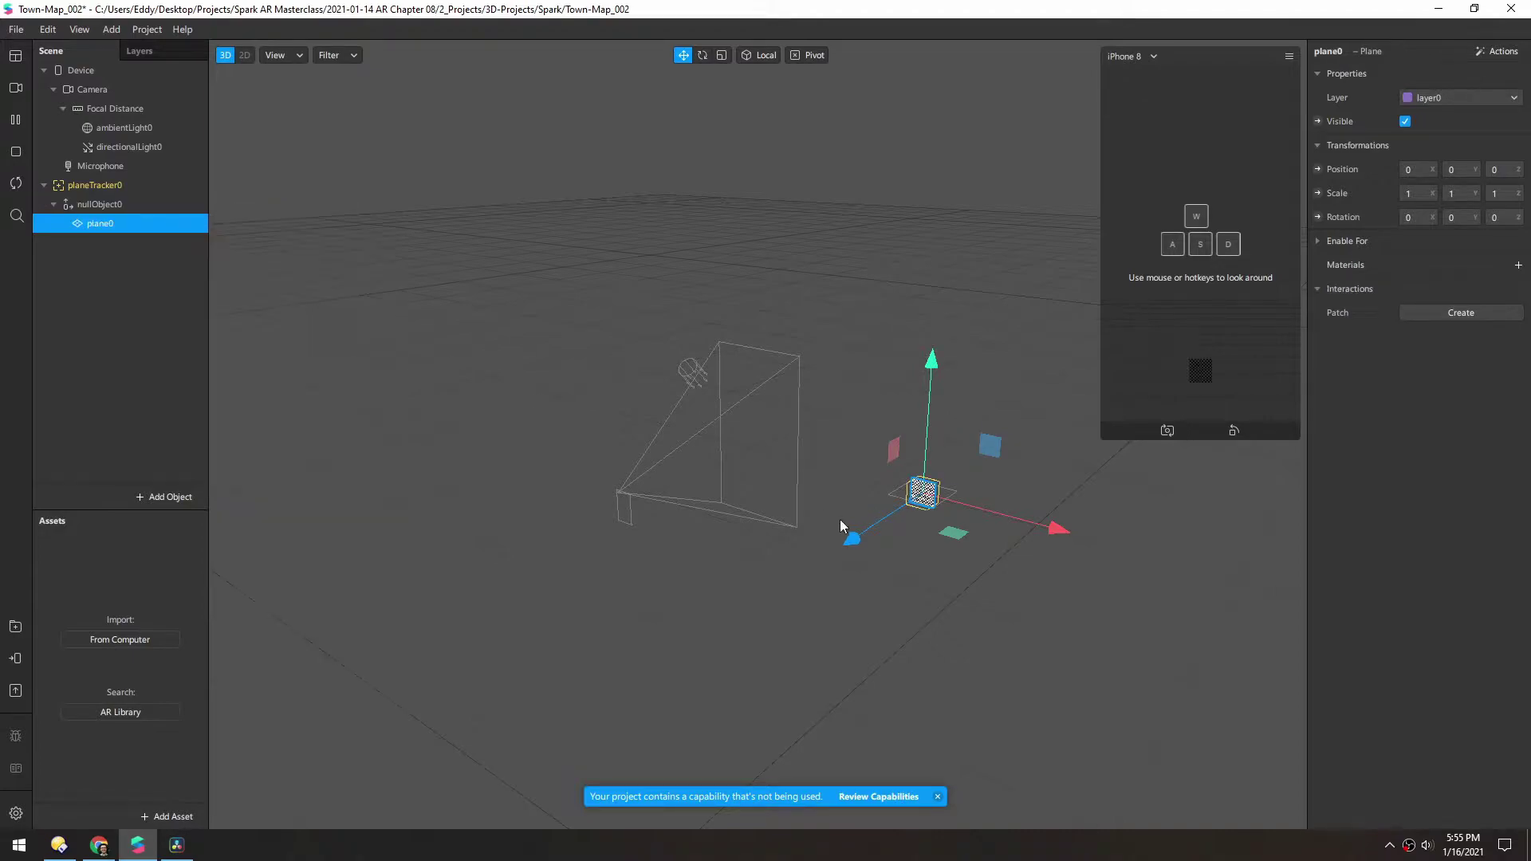
- Set plane0's X rotation to 90 and tilt the simulator view to see it on the floor
left_click(1423, 217)
type("90")
key("Return")
left_click_drag(1305, 279, 1259, 278)
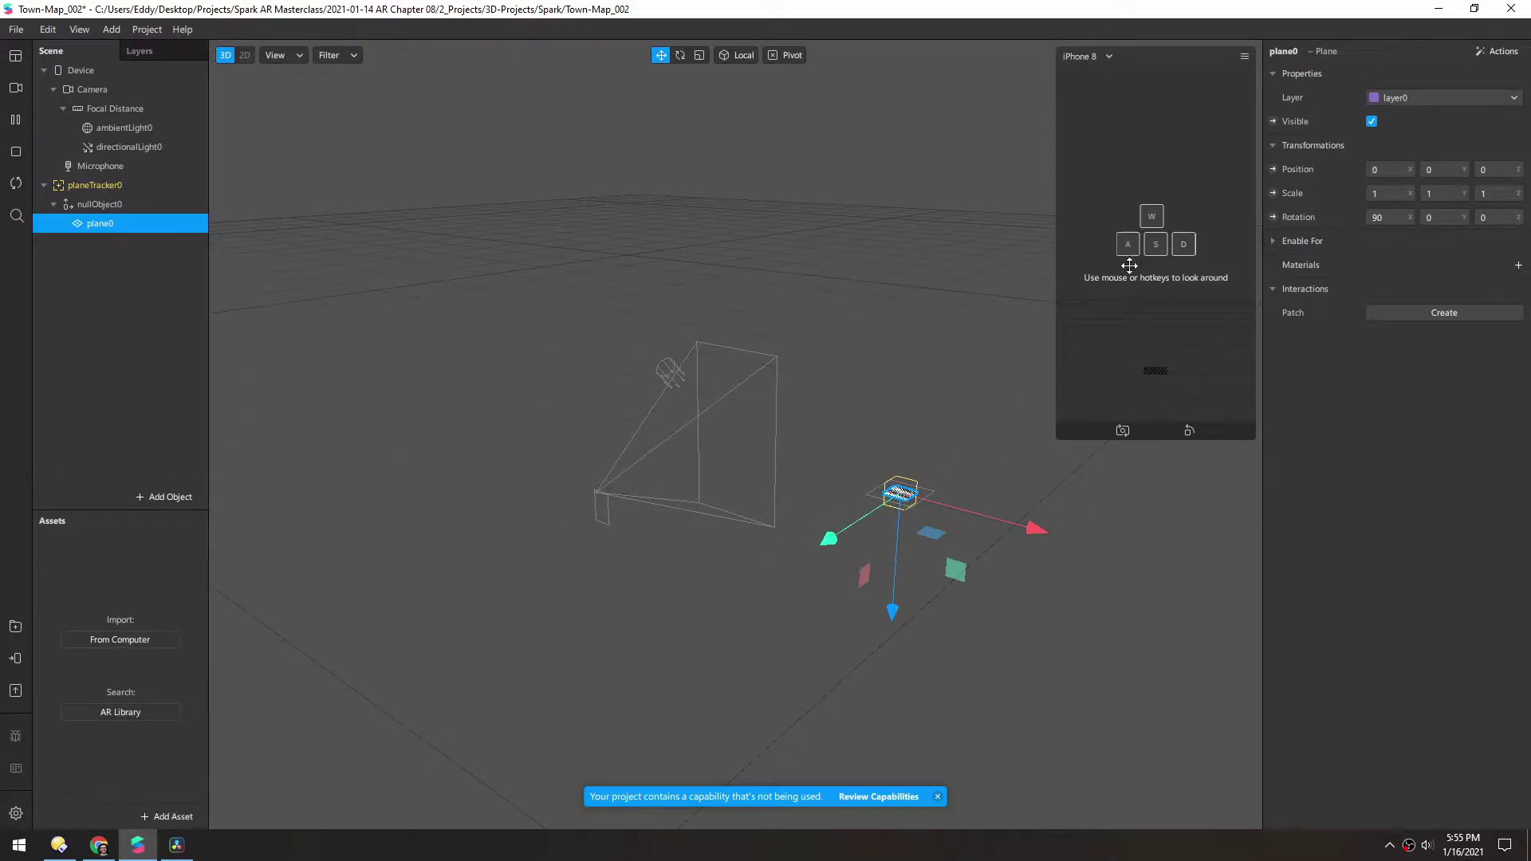
left_click_drag(1120, 311, 1121, 316)
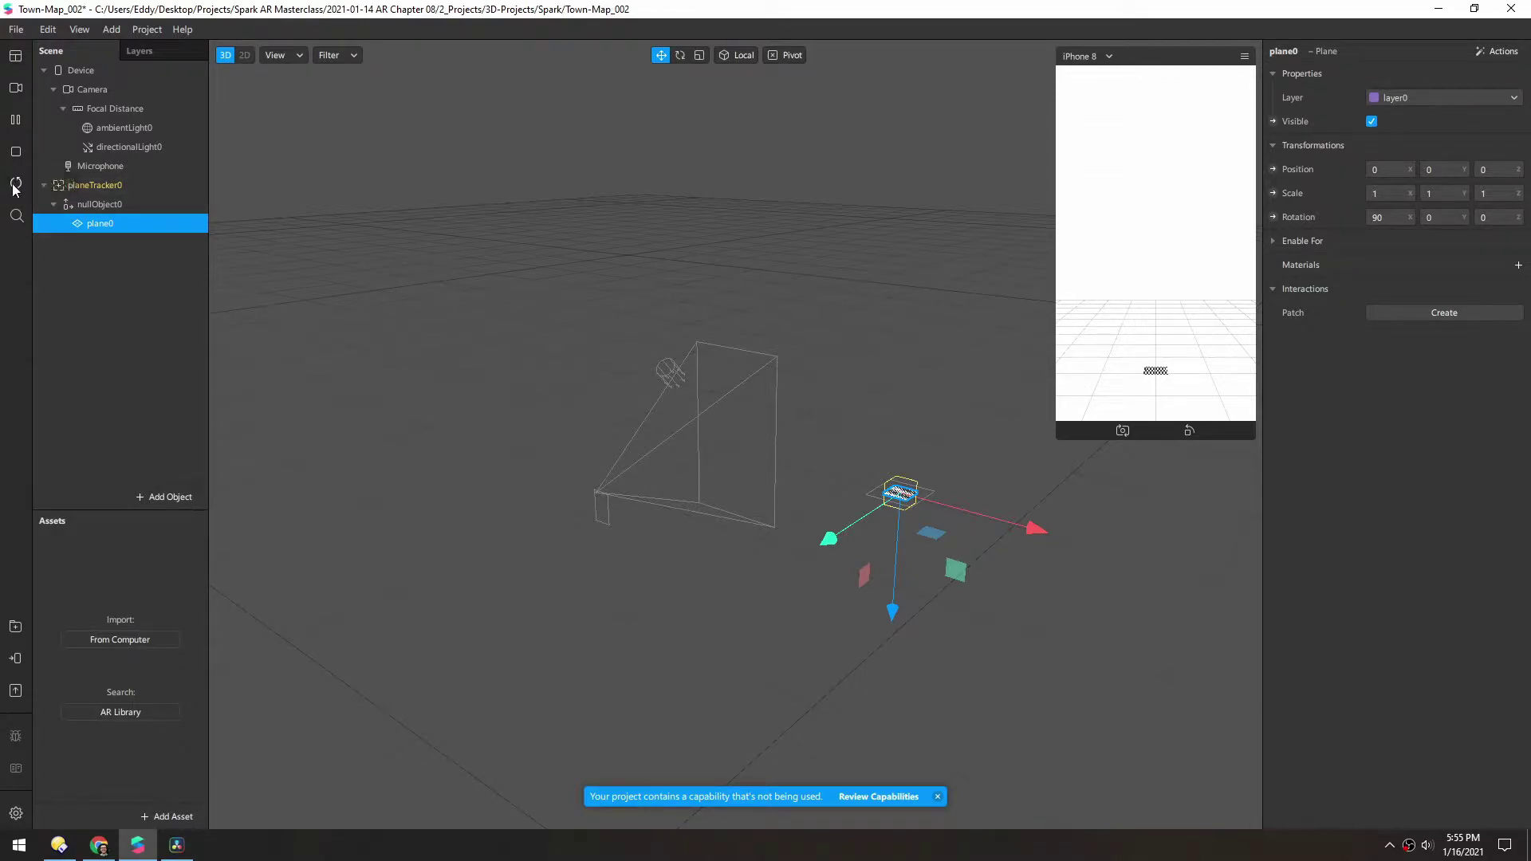
left_click_drag(1094, 325, 1153, 309)
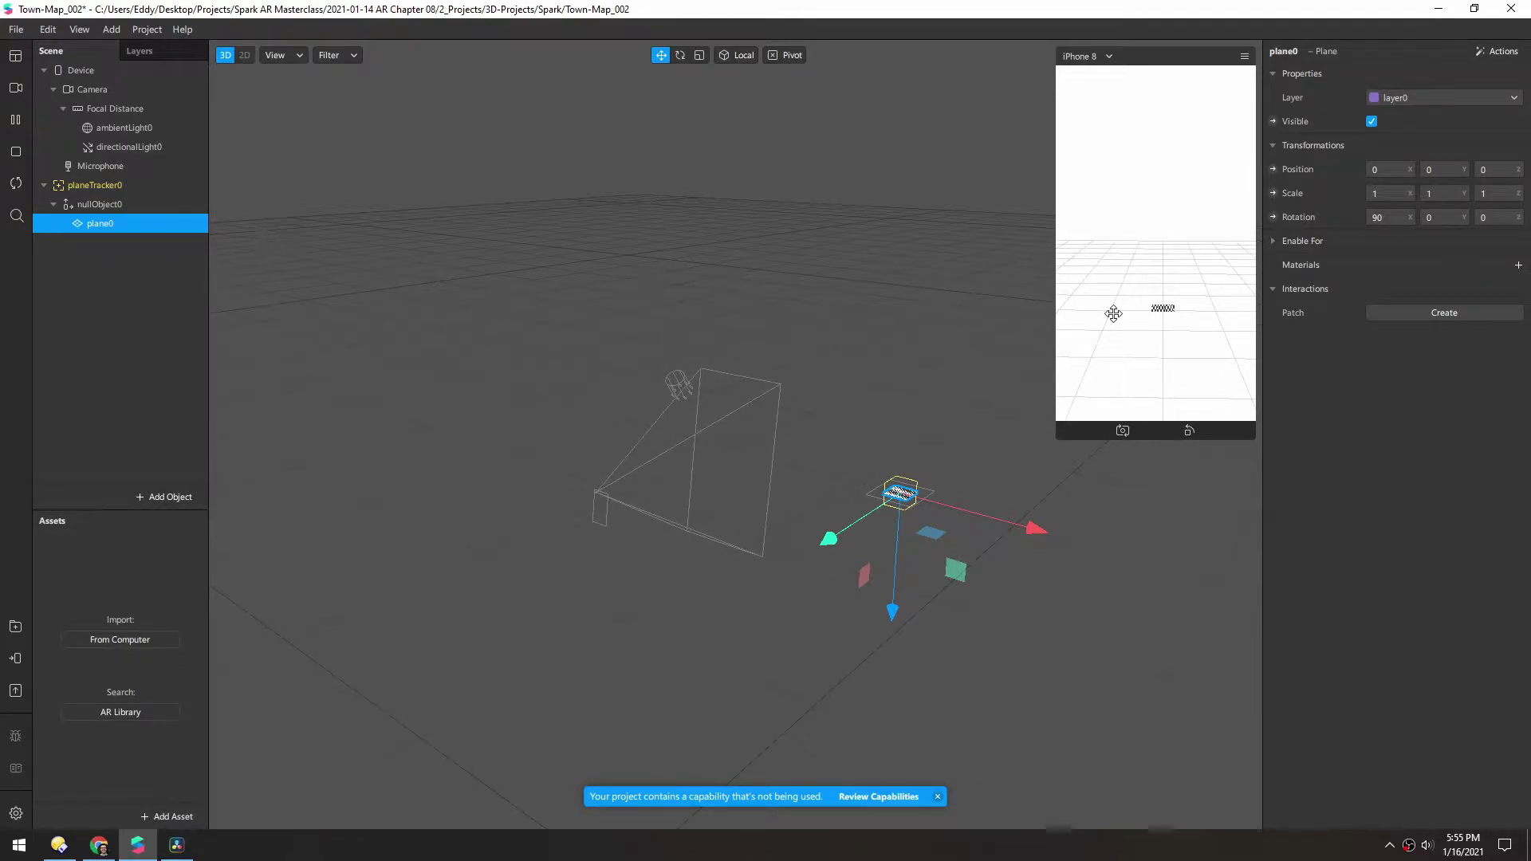
left_click_drag(1108, 332, 1117, 324)
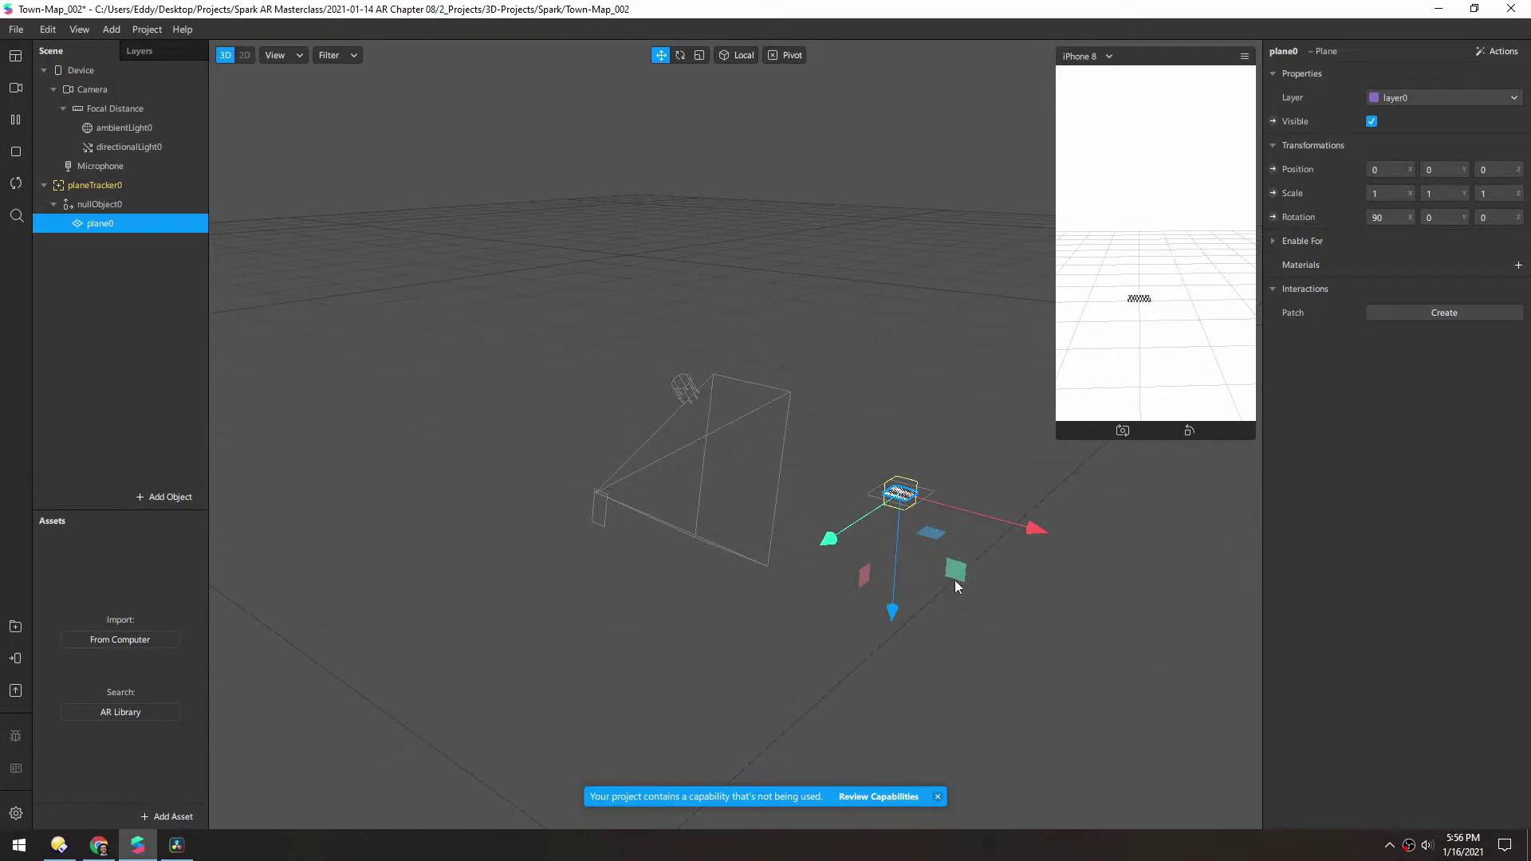
- Show an enlarged Patch Editor with planeTracker0's patches
left_click(15, 55)
left_click(103, 69)
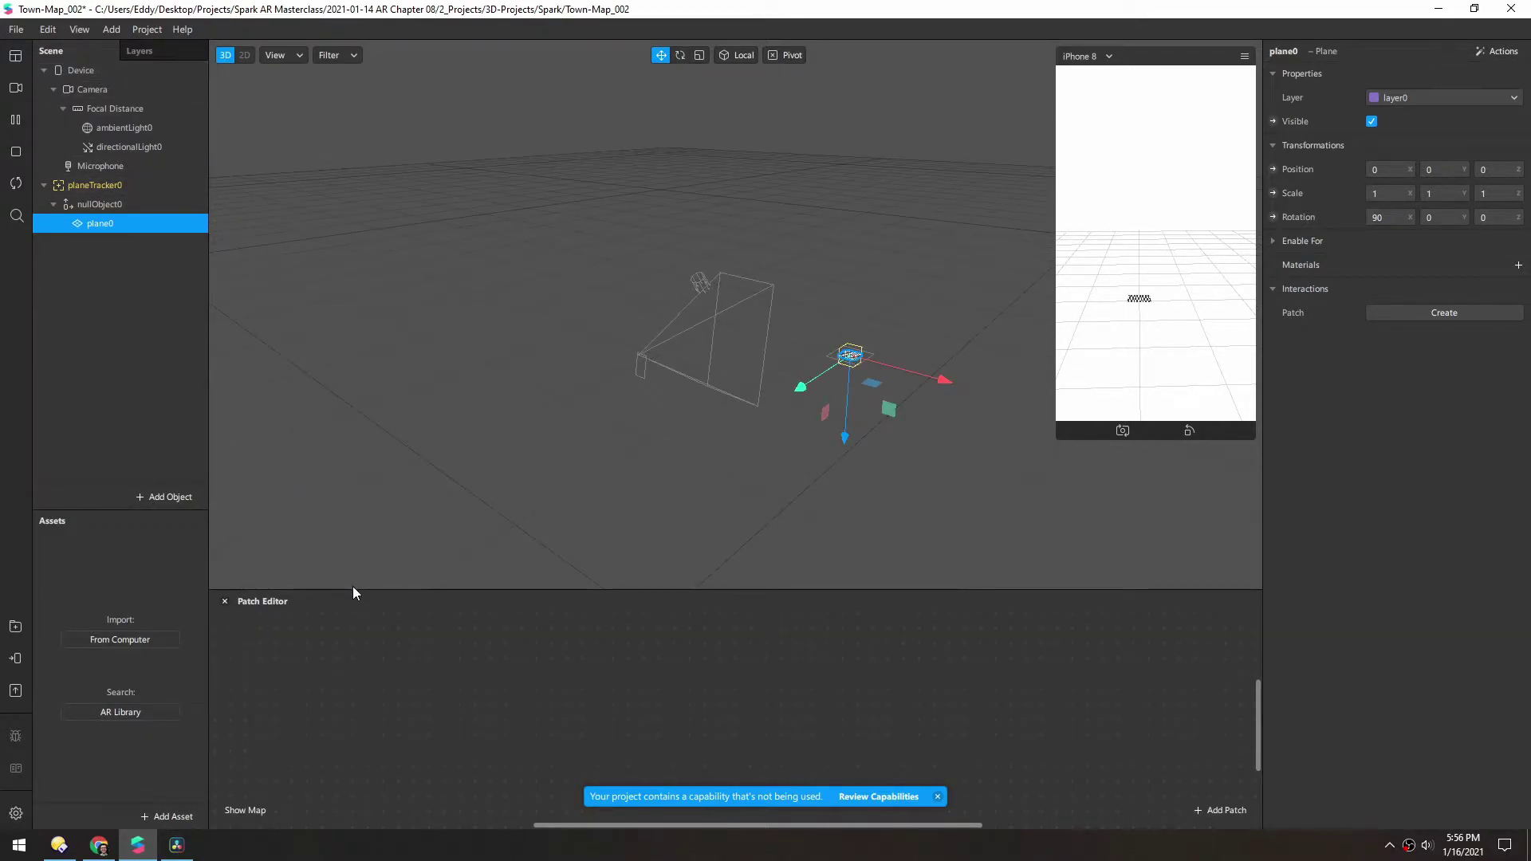
left_click_drag(353, 588, 543, 571)
left_click(68, 185)
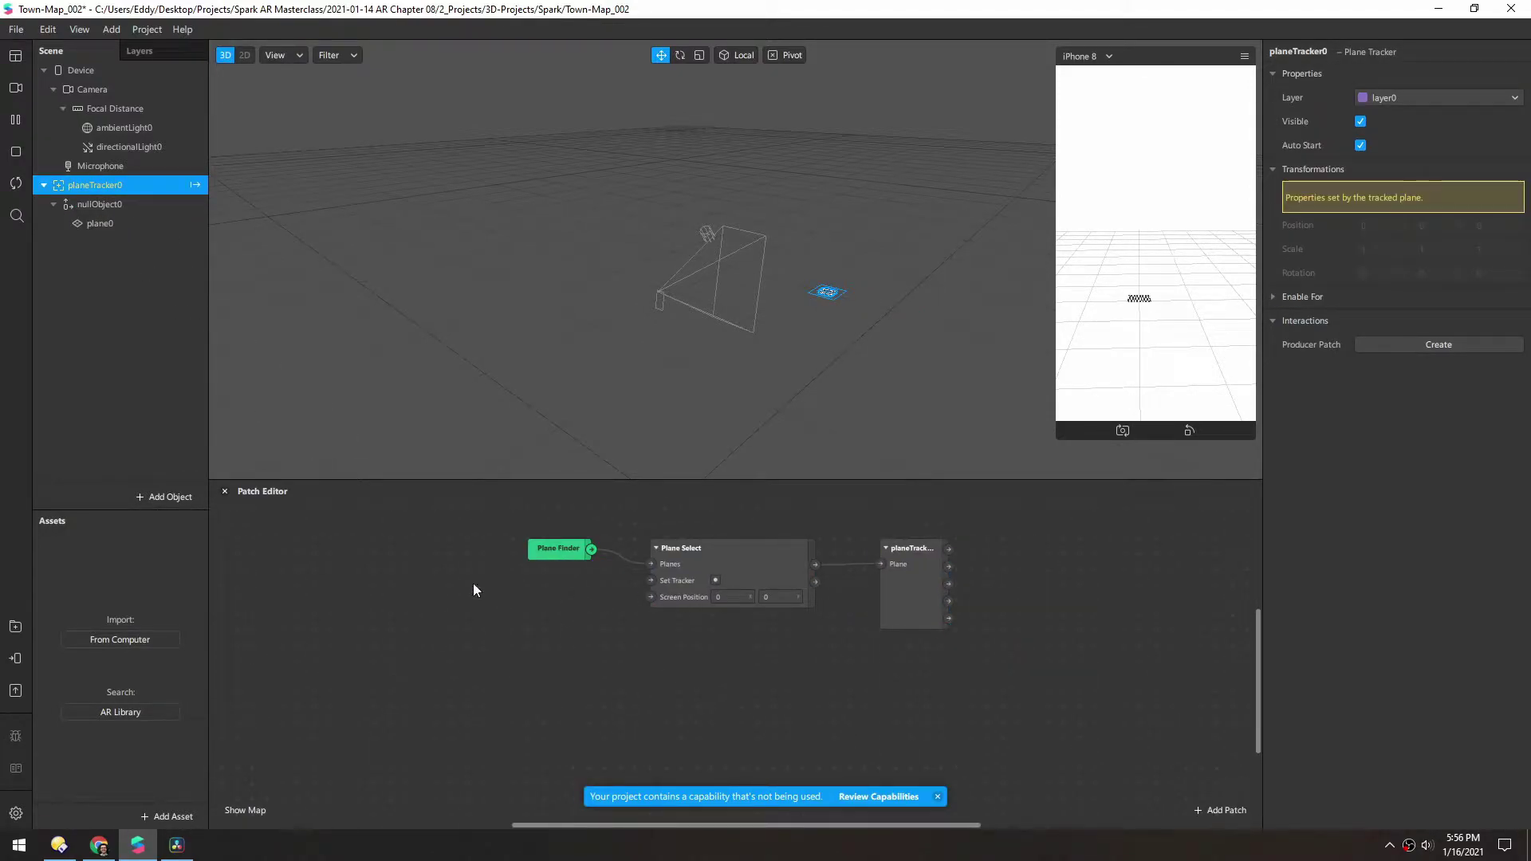
- Add a Loop Animation patch and wire it into Plane Select's Set Tracker
right_click(436, 657)
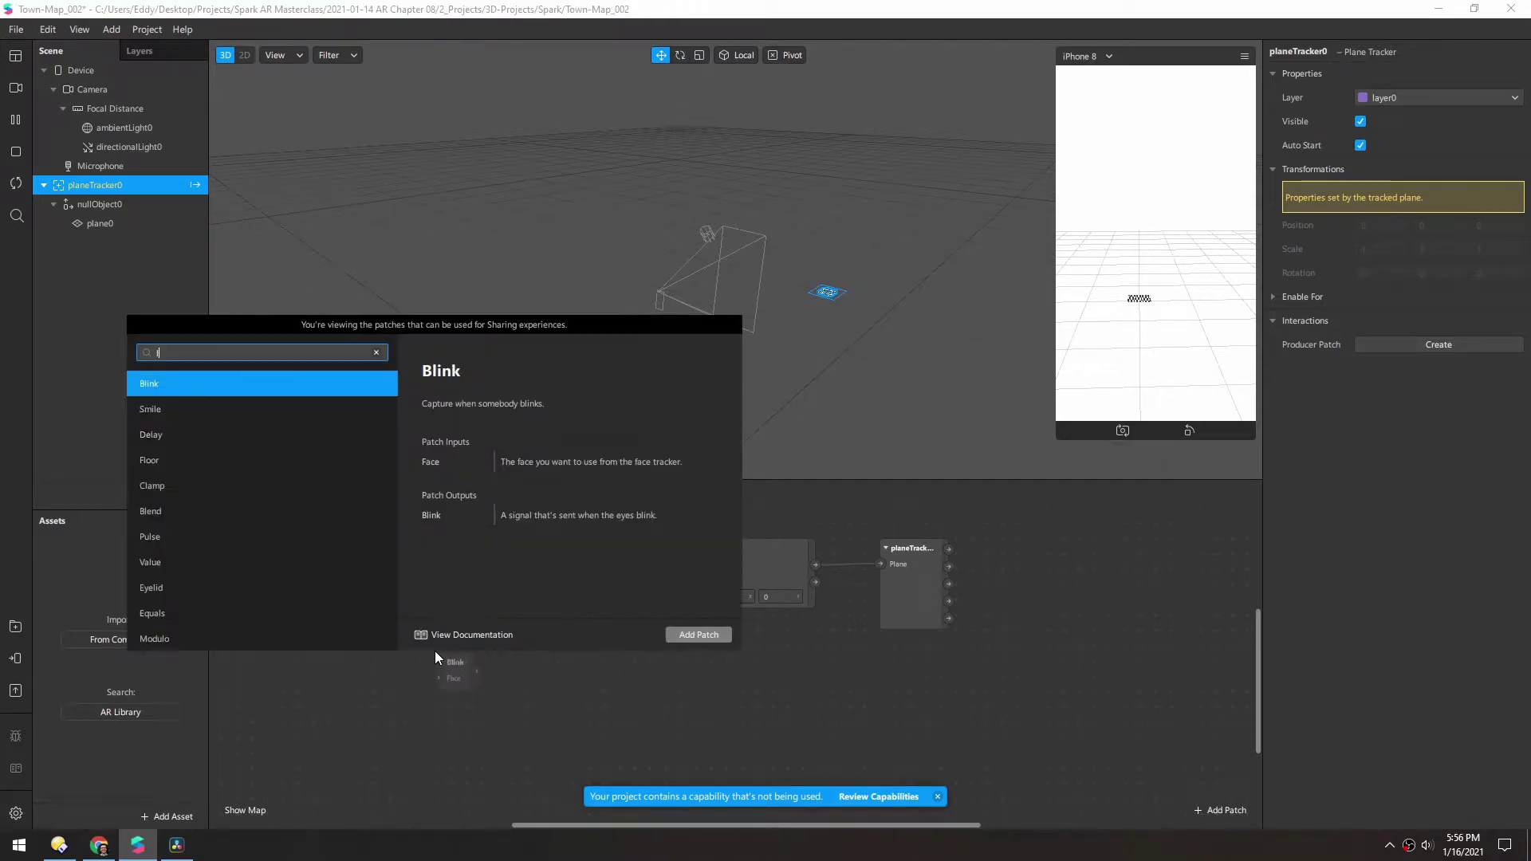
type("loop")
key("Return")
left_click_drag(465, 668, 434, 631)
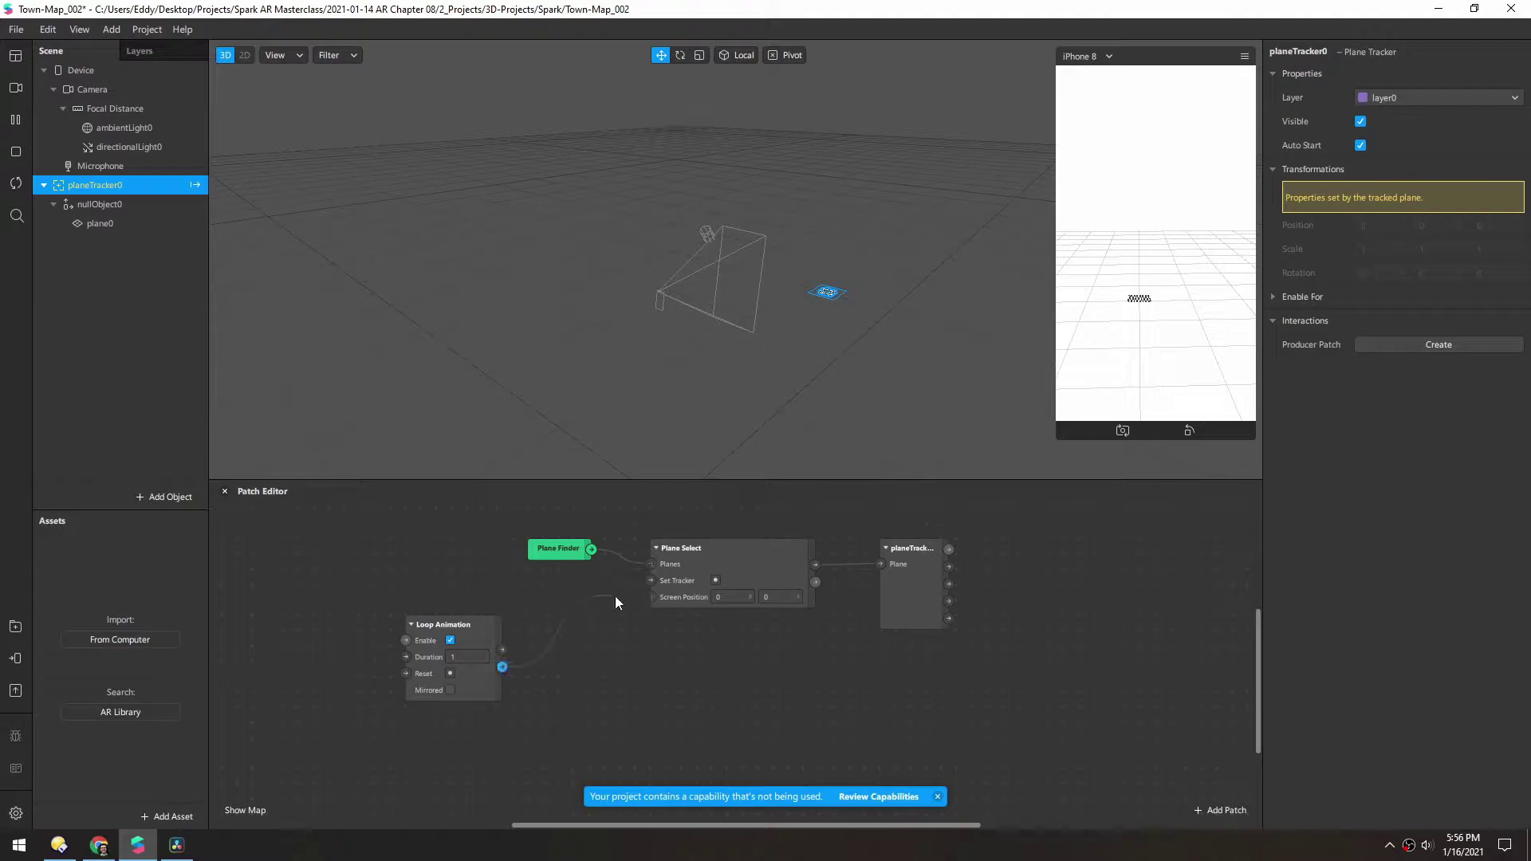
left_click_drag(616, 596, 652, 581)
left_click_drag(431, 625, 431, 595)
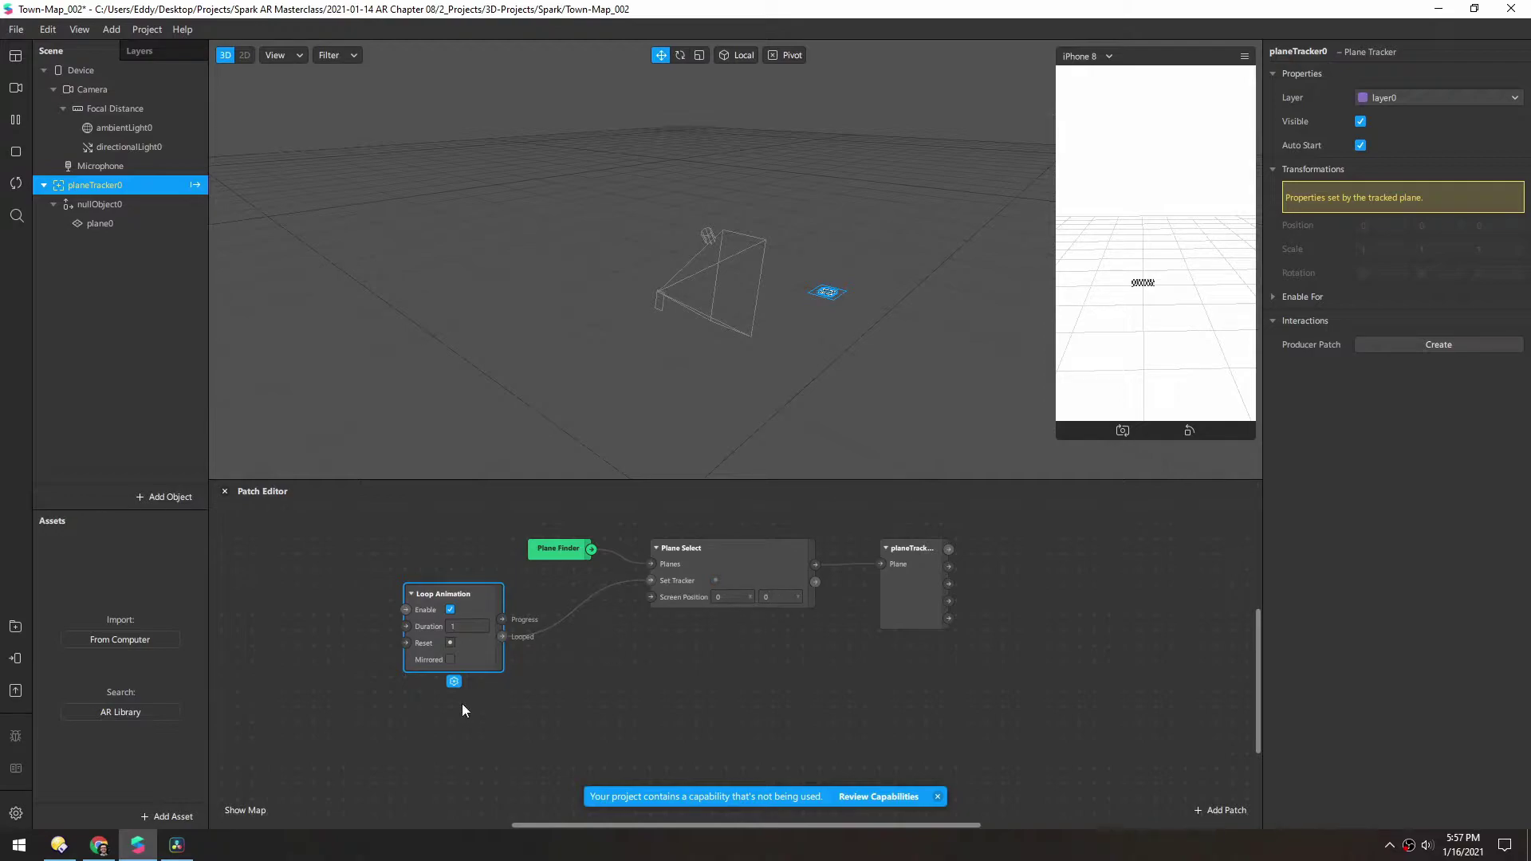
left_click_drag(448, 588, 451, 573)
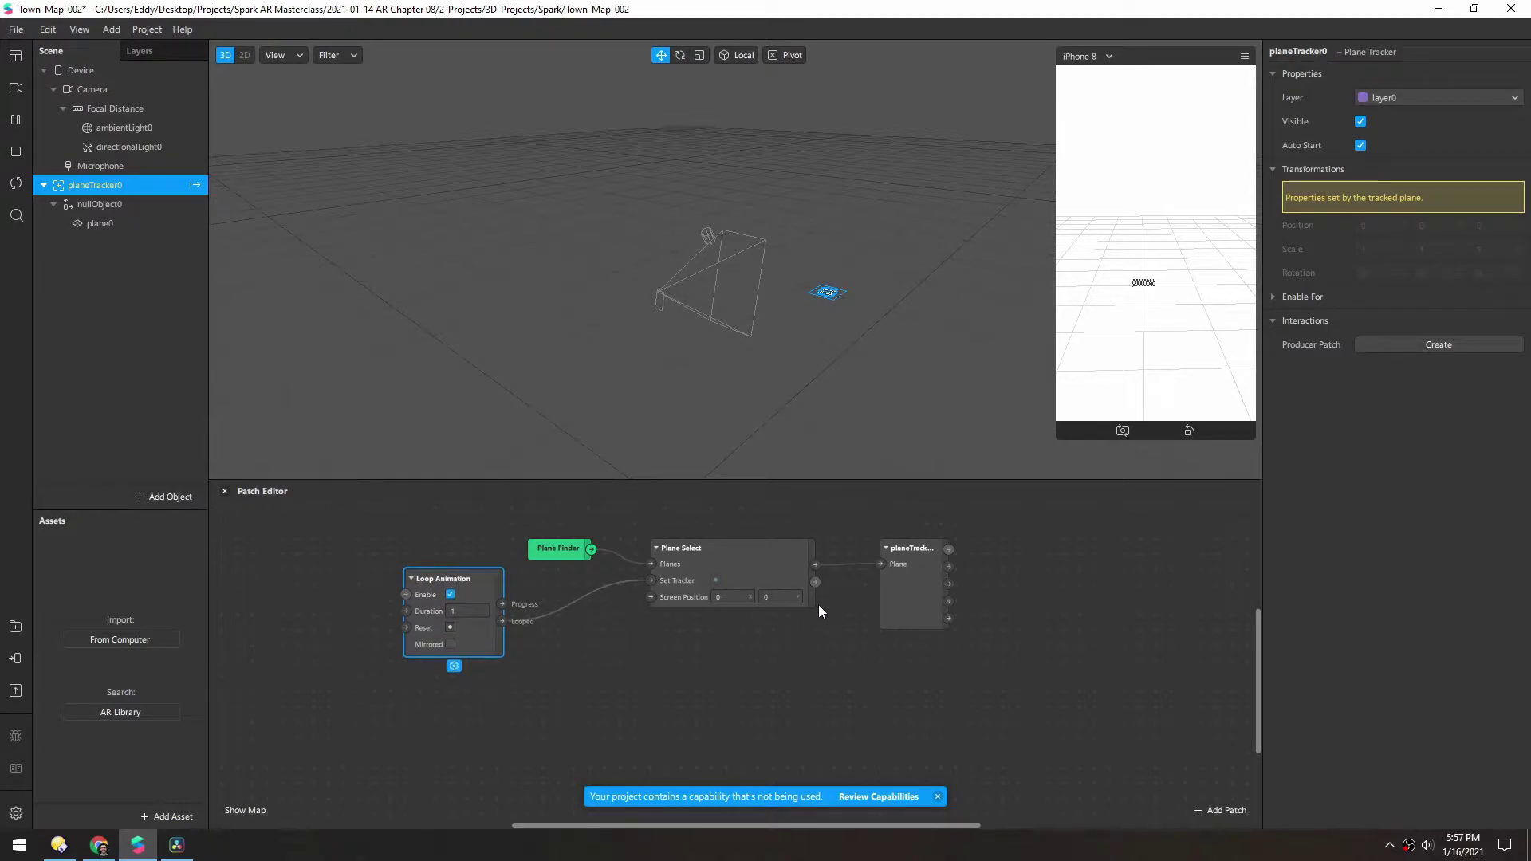
- Add a Device patch and a Divide patch connected to it
left_click(59, 70)
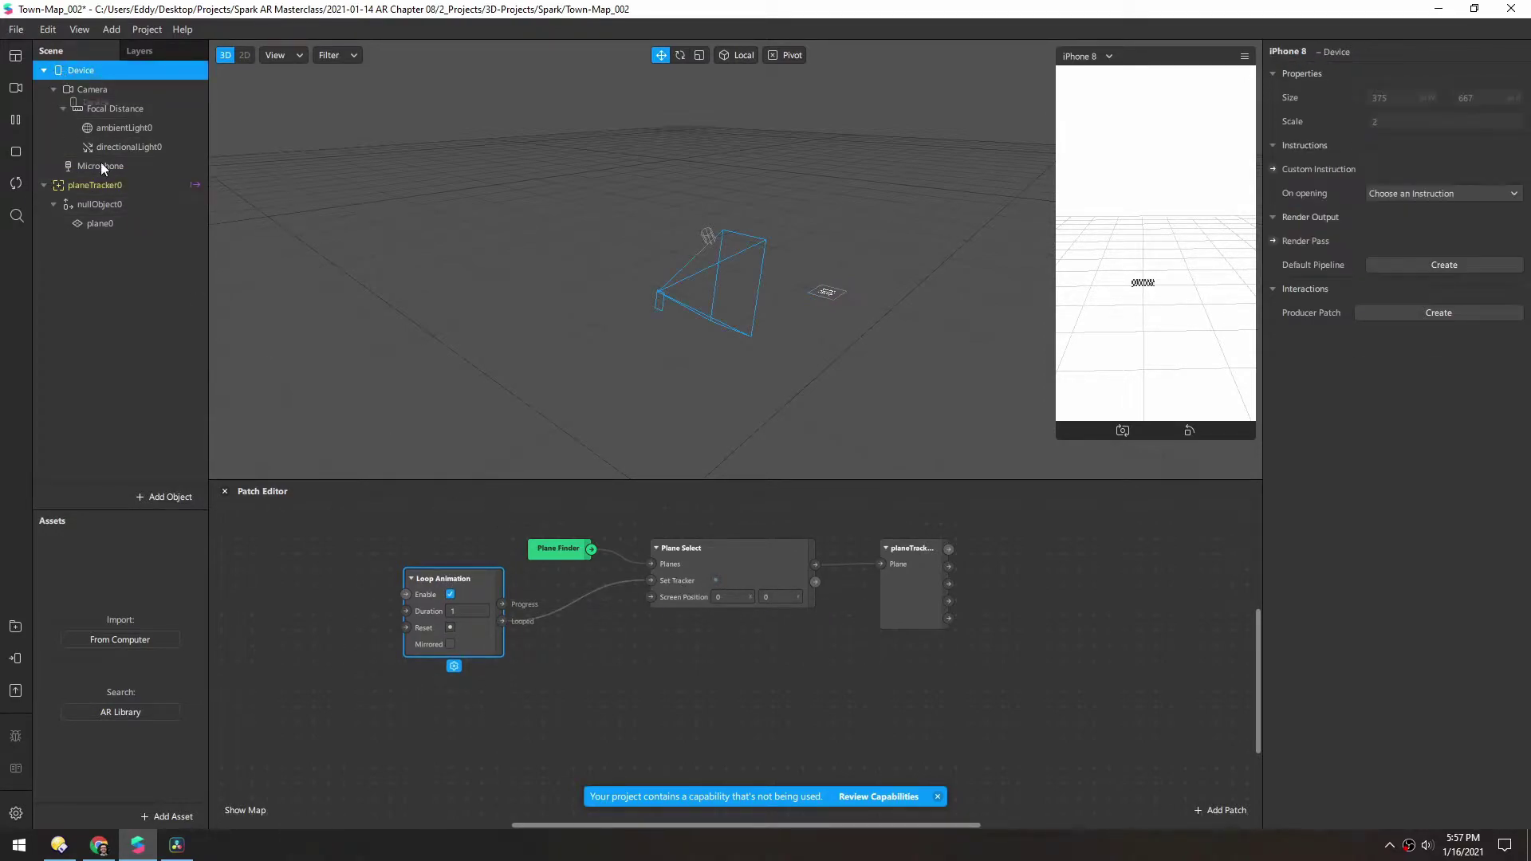
left_click_drag(81, 71, 538, 688)
type("divide")
key("Return")
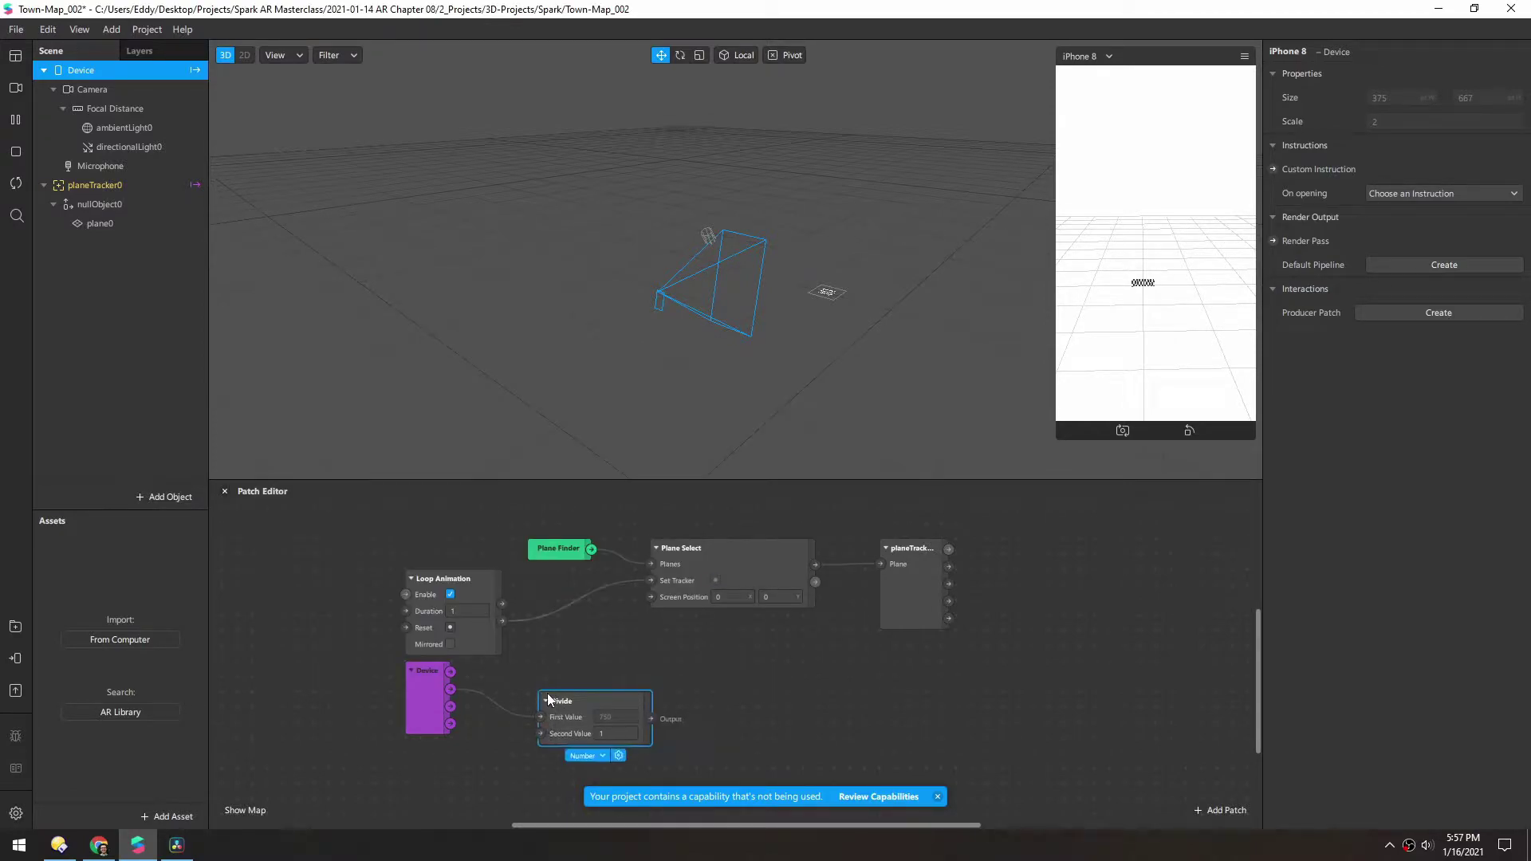
left_click_drag(548, 720, 490, 691)
- Set Divide's Second Value to 2 and feed its output into Plane Select's Screen Position
left_click(558, 703)
type("2")
left_click(695, 681)
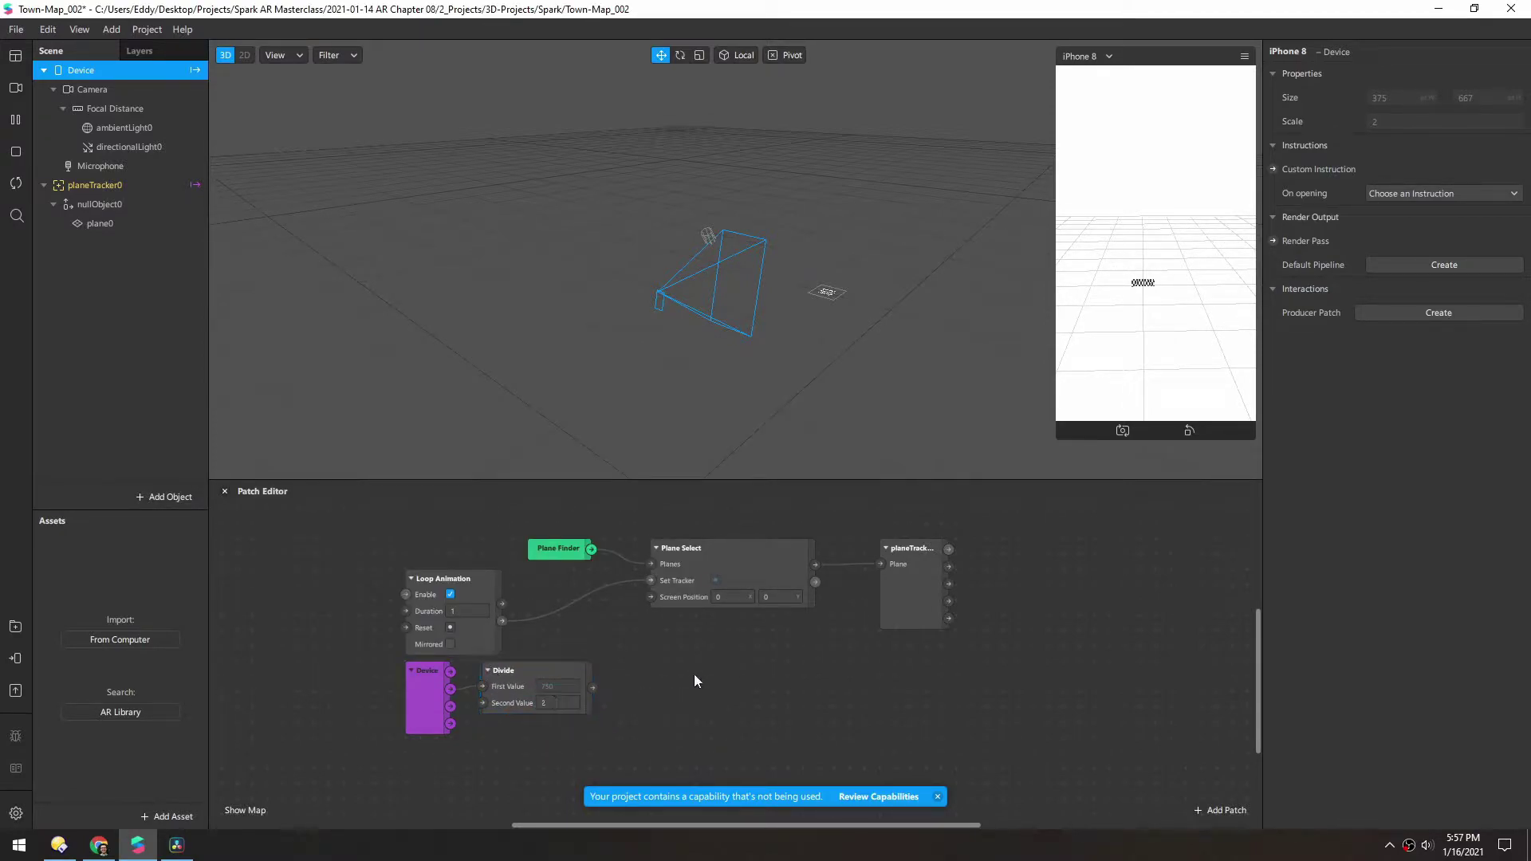
left_click_drag(592, 688, 652, 597)
mouse_move(1139, 291)
left_mouse_down()
mouse_move(1124, 345)
mouse_move(1111, 328)
mouse_move(1138, 314)
mouse_move(1153, 256)
mouse_move(1138, 344)
mouse_move(1107, 307)
mouse_move(1111, 284)
left_mouse_up()
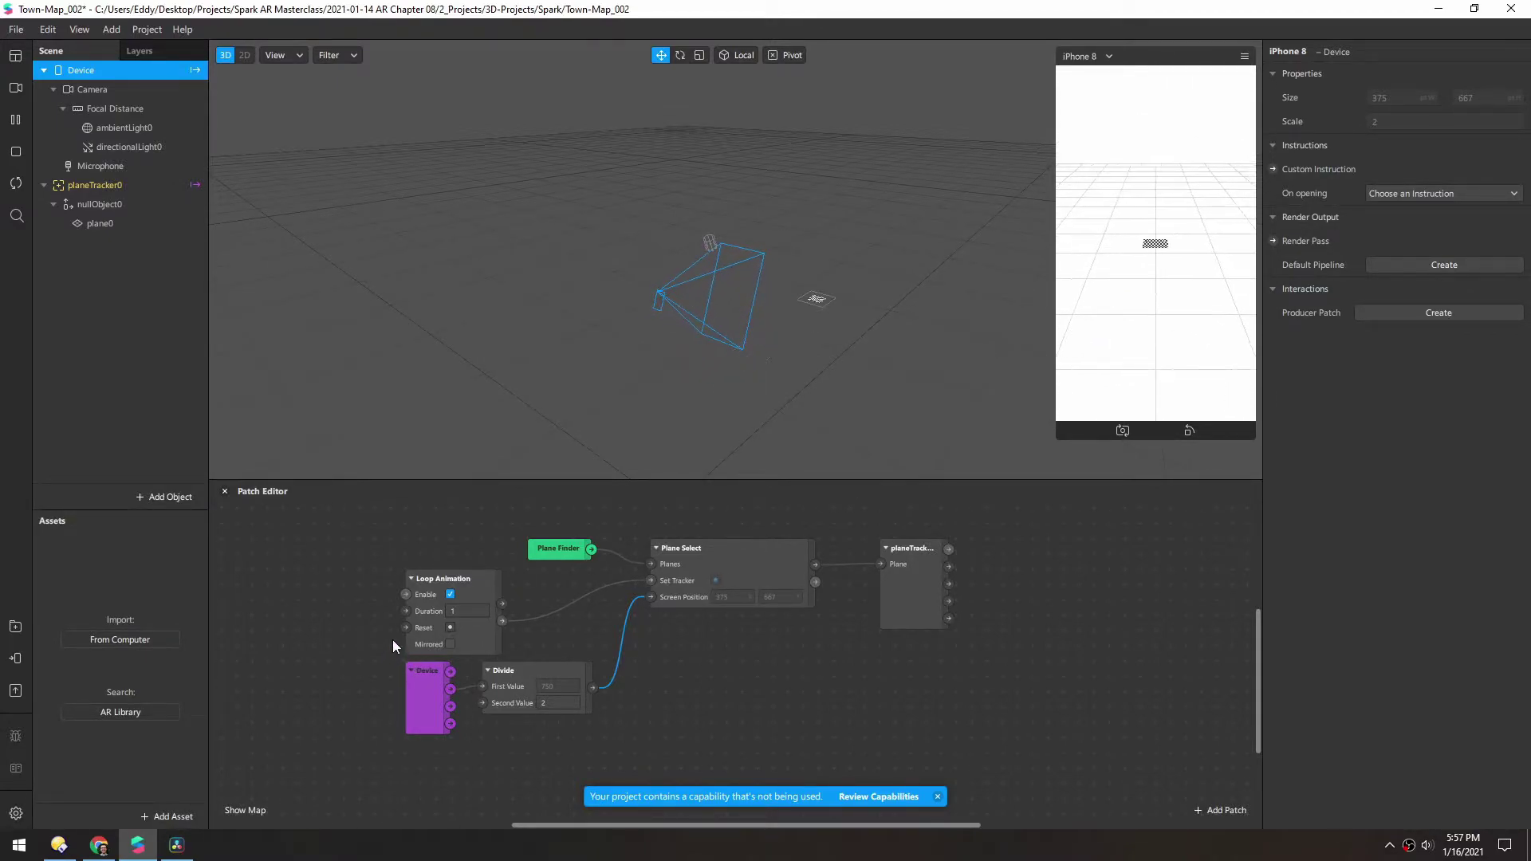
- Set the Loop Animation Duration to 0.01 and enlarge the patch graph area
left_click(453, 611)
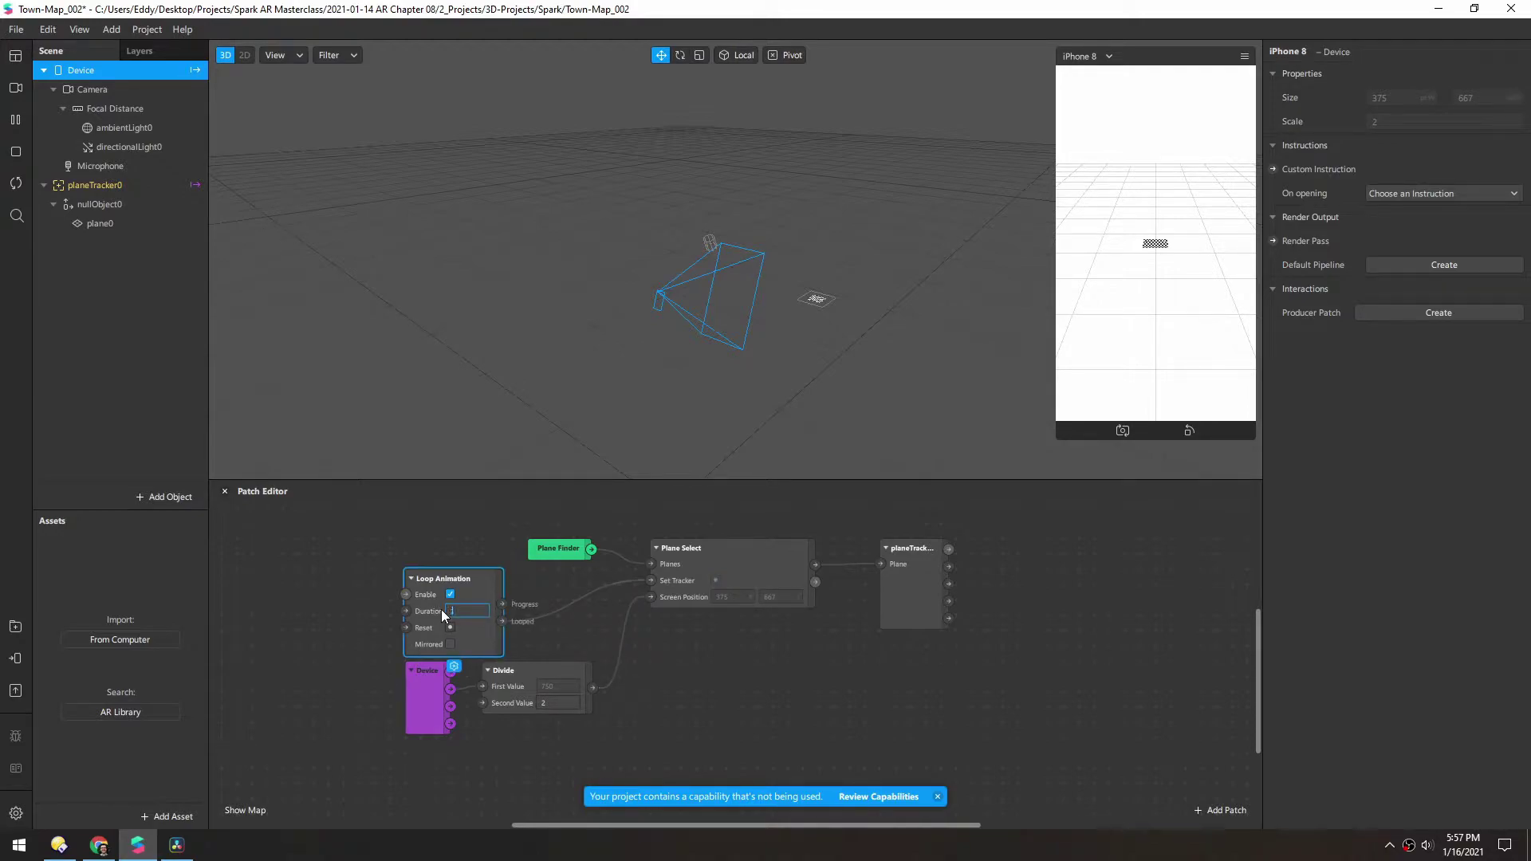
mouse_move(1088, 308)
left_mouse_down()
mouse_move(1104, 318)
mouse_move(1128, 286)
mouse_move(1077, 287)
mouse_move(1093, 348)
mouse_move(1152, 332)
mouse_move(1113, 298)
mouse_move(1080, 311)
mouse_move(1125, 303)
mouse_move(1077, 299)
mouse_move(1089, 298)
left_mouse_up()
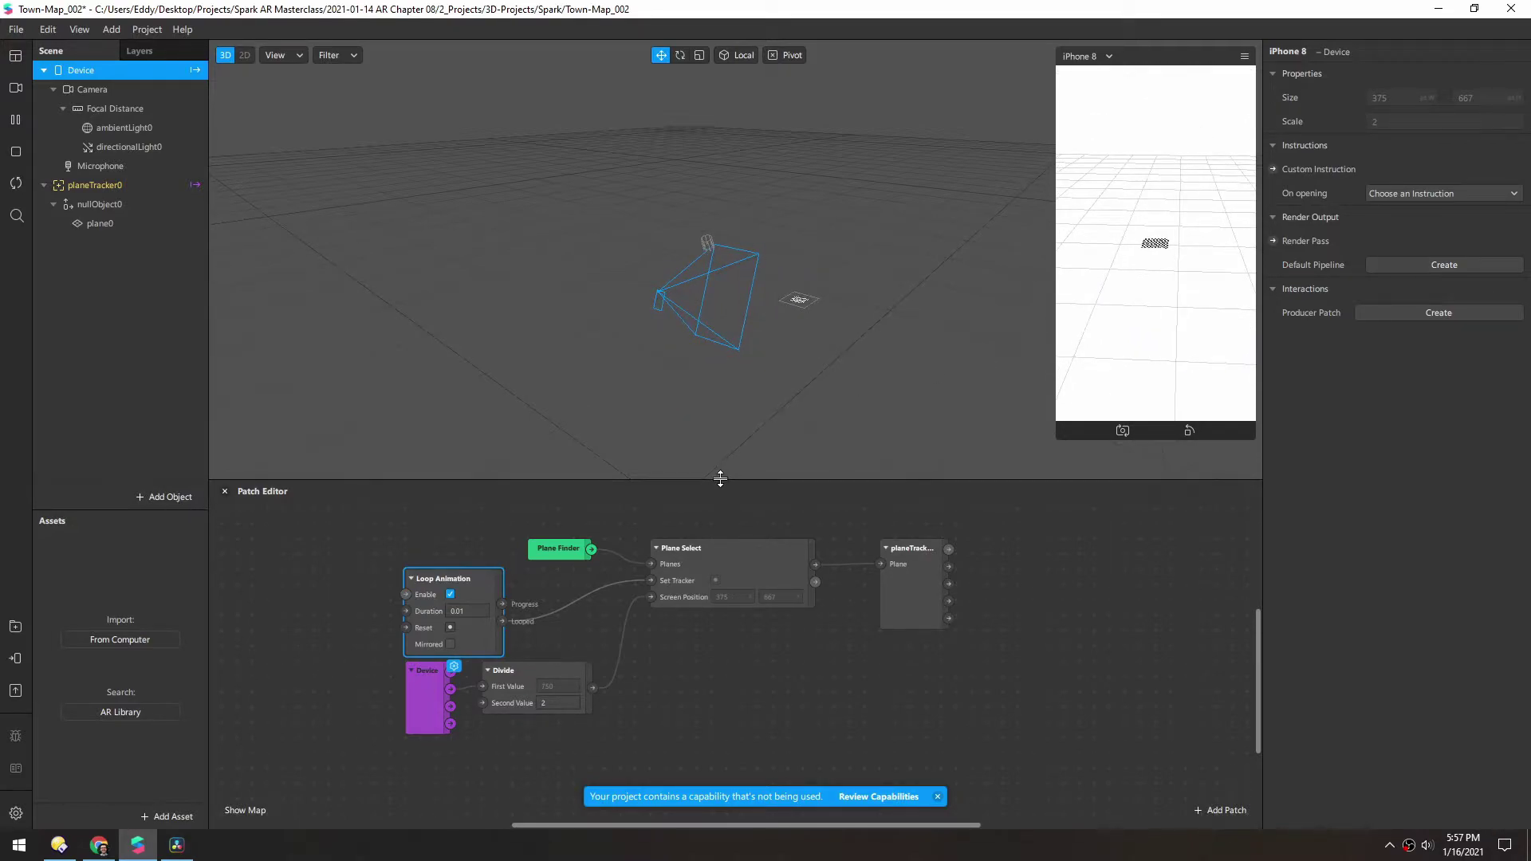
left_click_drag(722, 479, 696, 373)
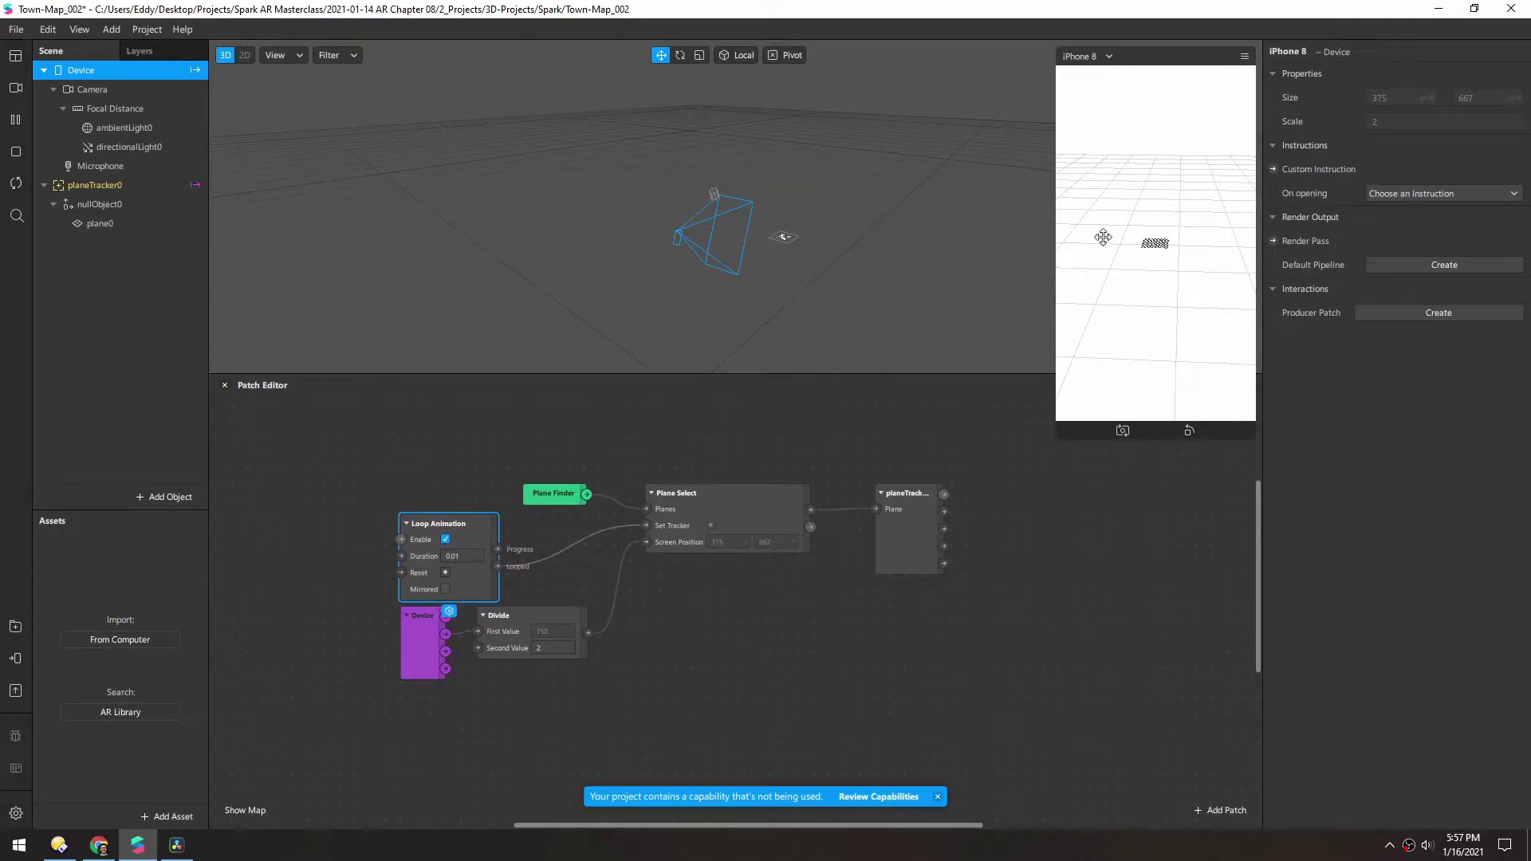
left_click_drag(1136, 259, 1101, 328)
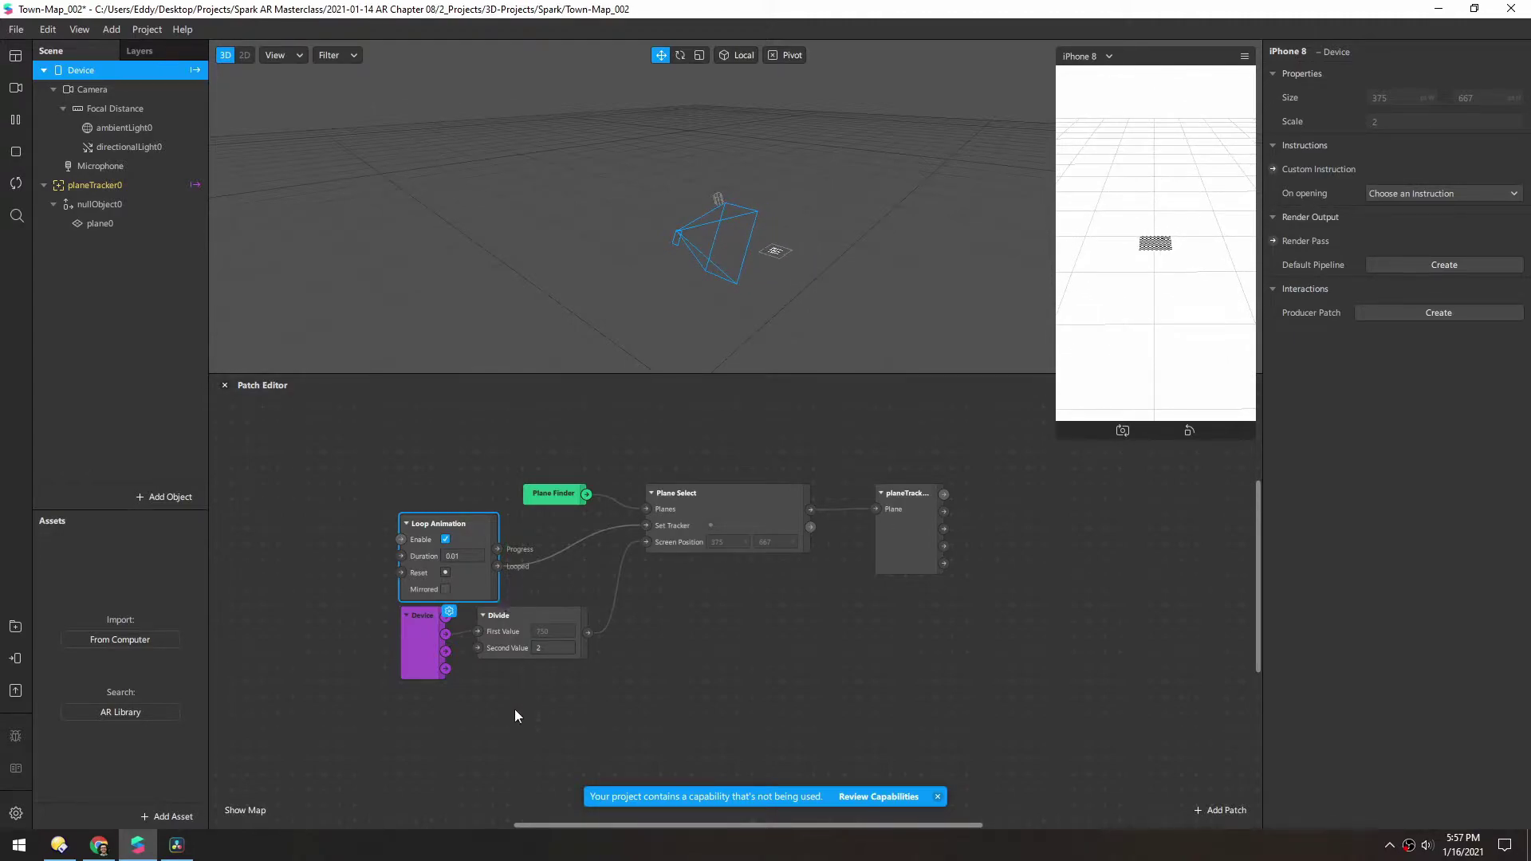
- Add a Screen Tap patch and rearrange the Loop Animation, Device and Divide patches
double_click(381, 448)
type("screen")
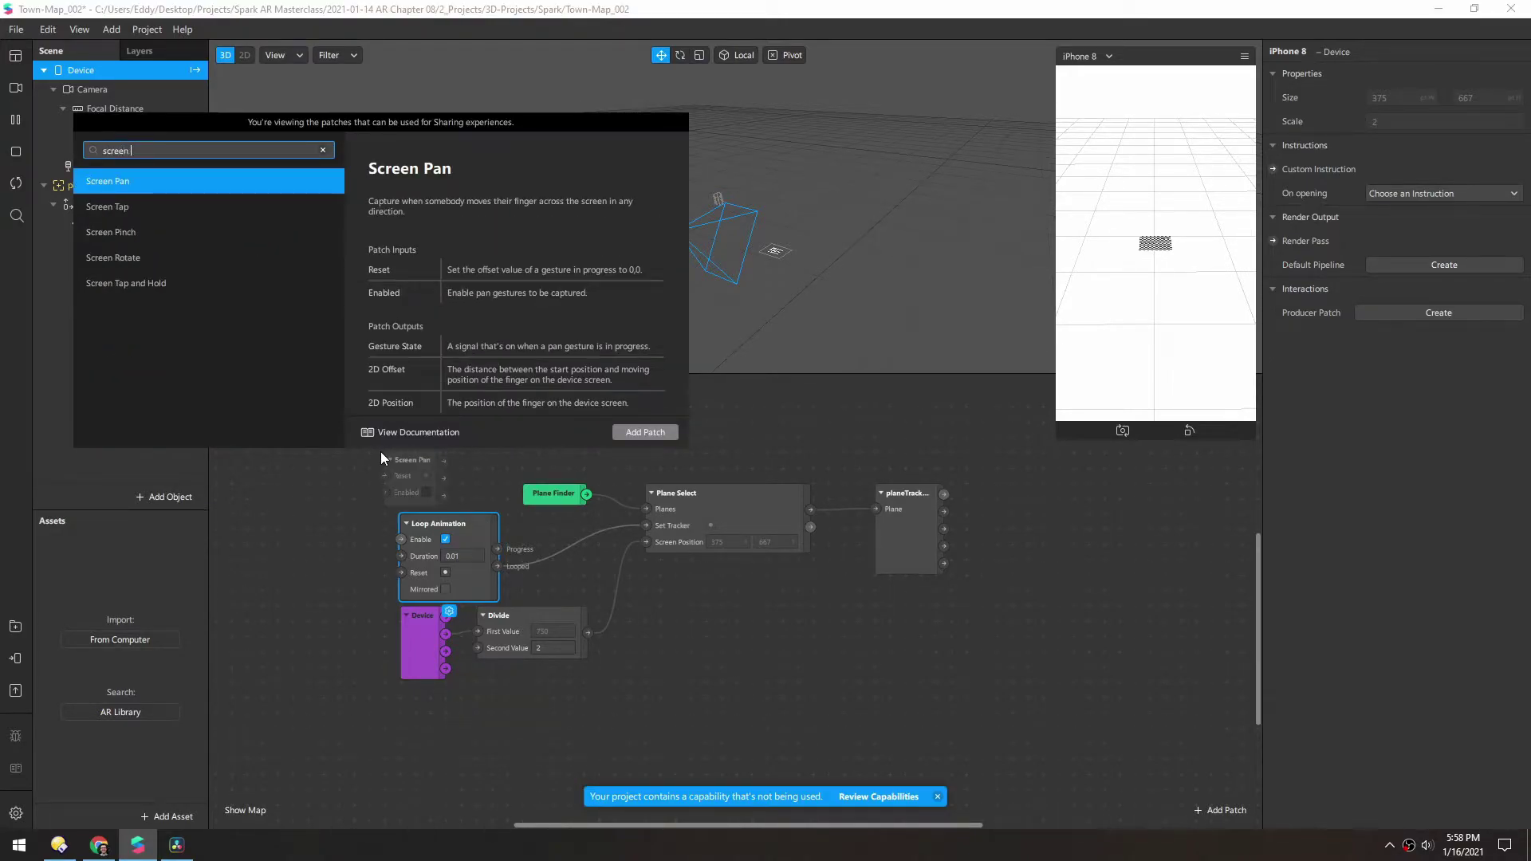
key("Down")
key("Return")
left_click(337, 563)
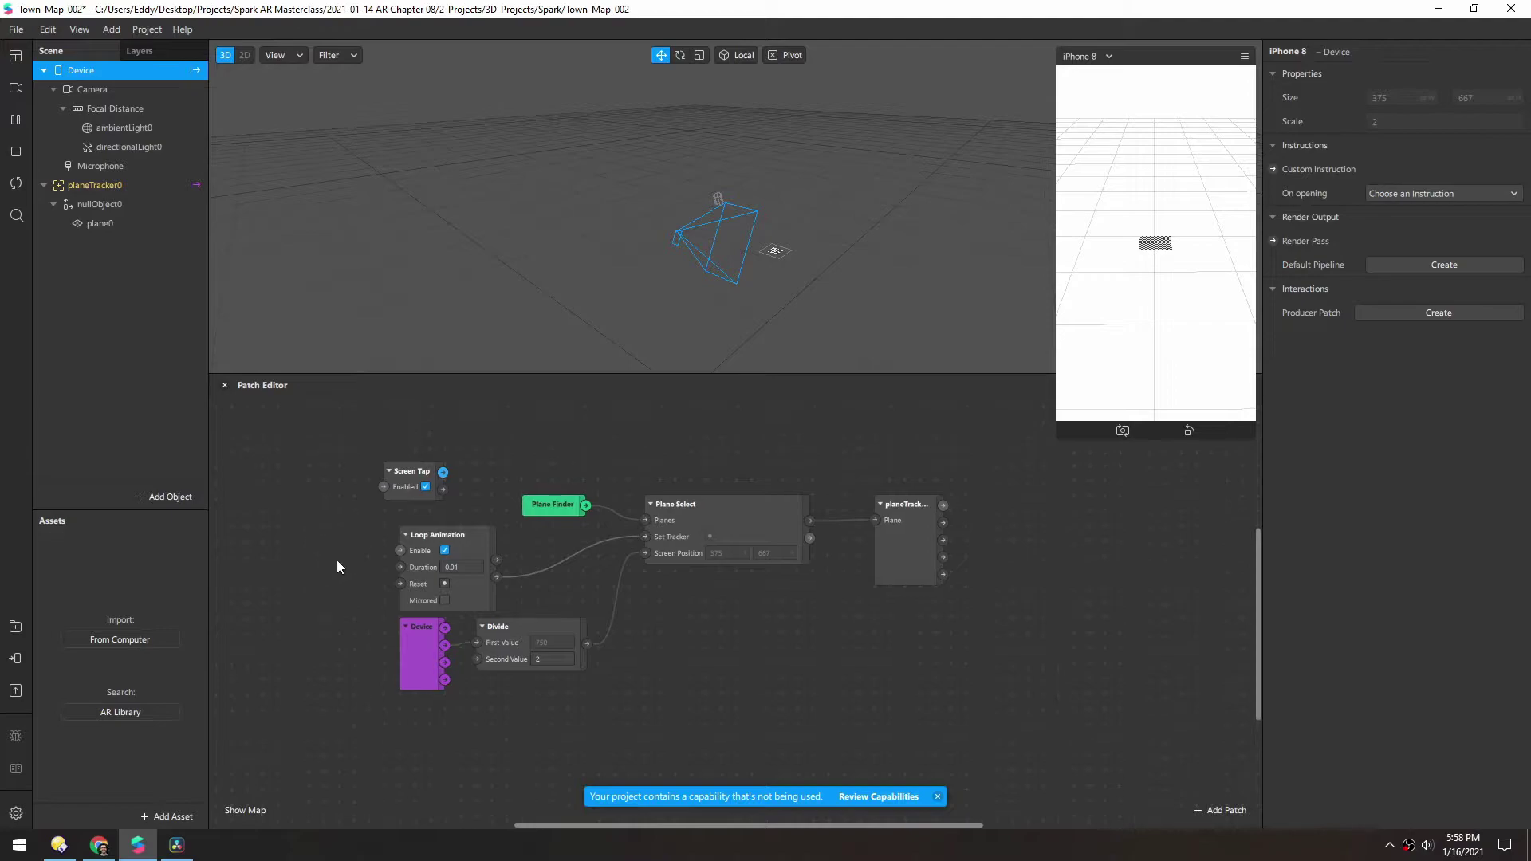
scroll(383, 606, "up", 2)
scroll(335, 622, "down", 2)
left_click_drag(333, 663, 339, 616)
left_click_drag(547, 497, 531, 450)
left_click_drag(316, 490, 312, 486)
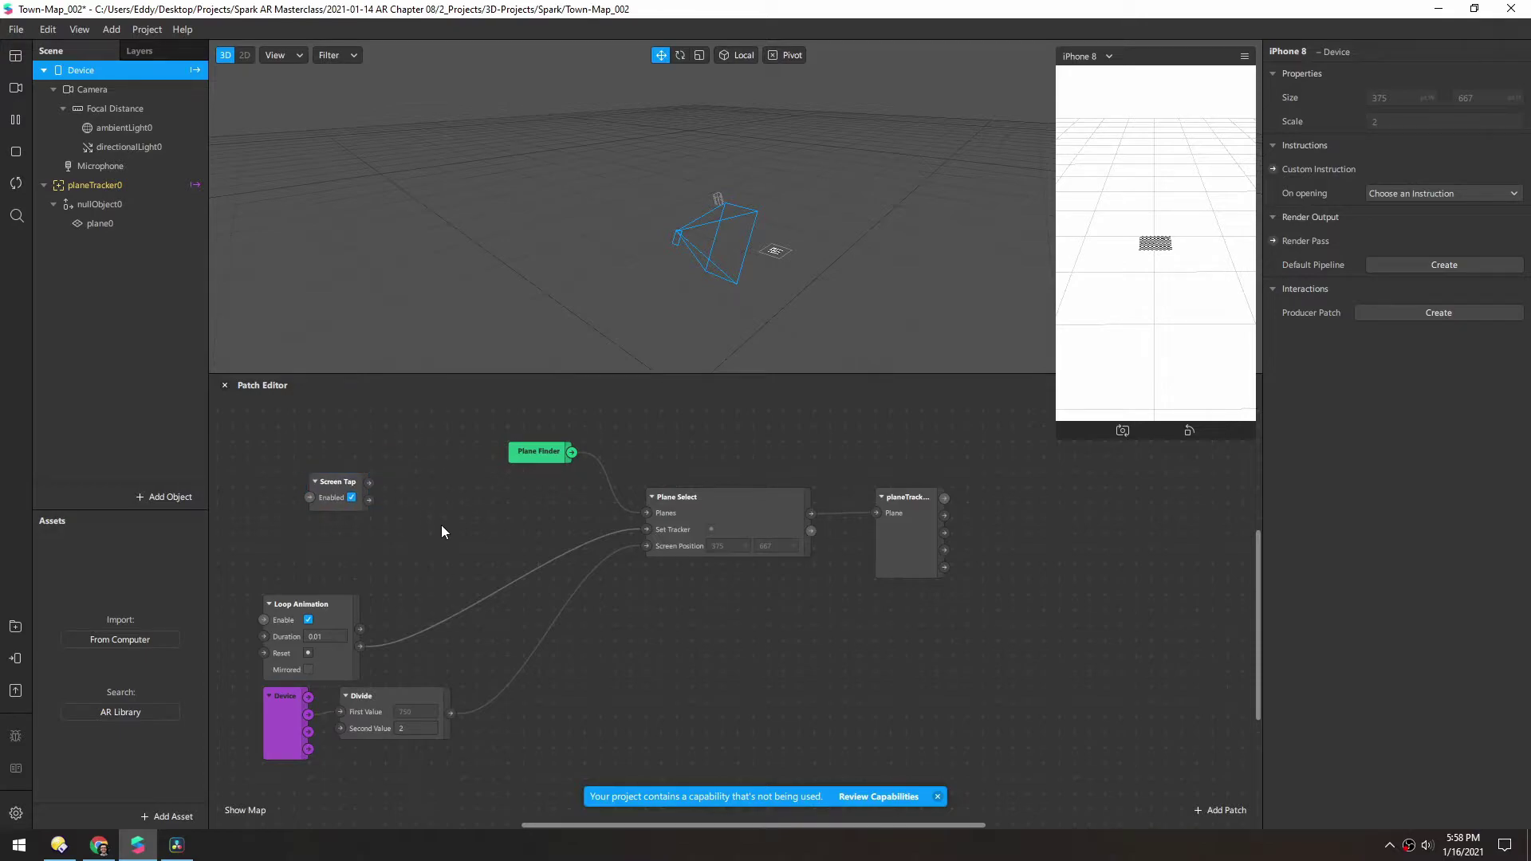
- Add an If Then Else patch, with Screen Tap driving Condition and Loop Animation feeding Else
double_click(442, 525)
type("if")
key("Return")
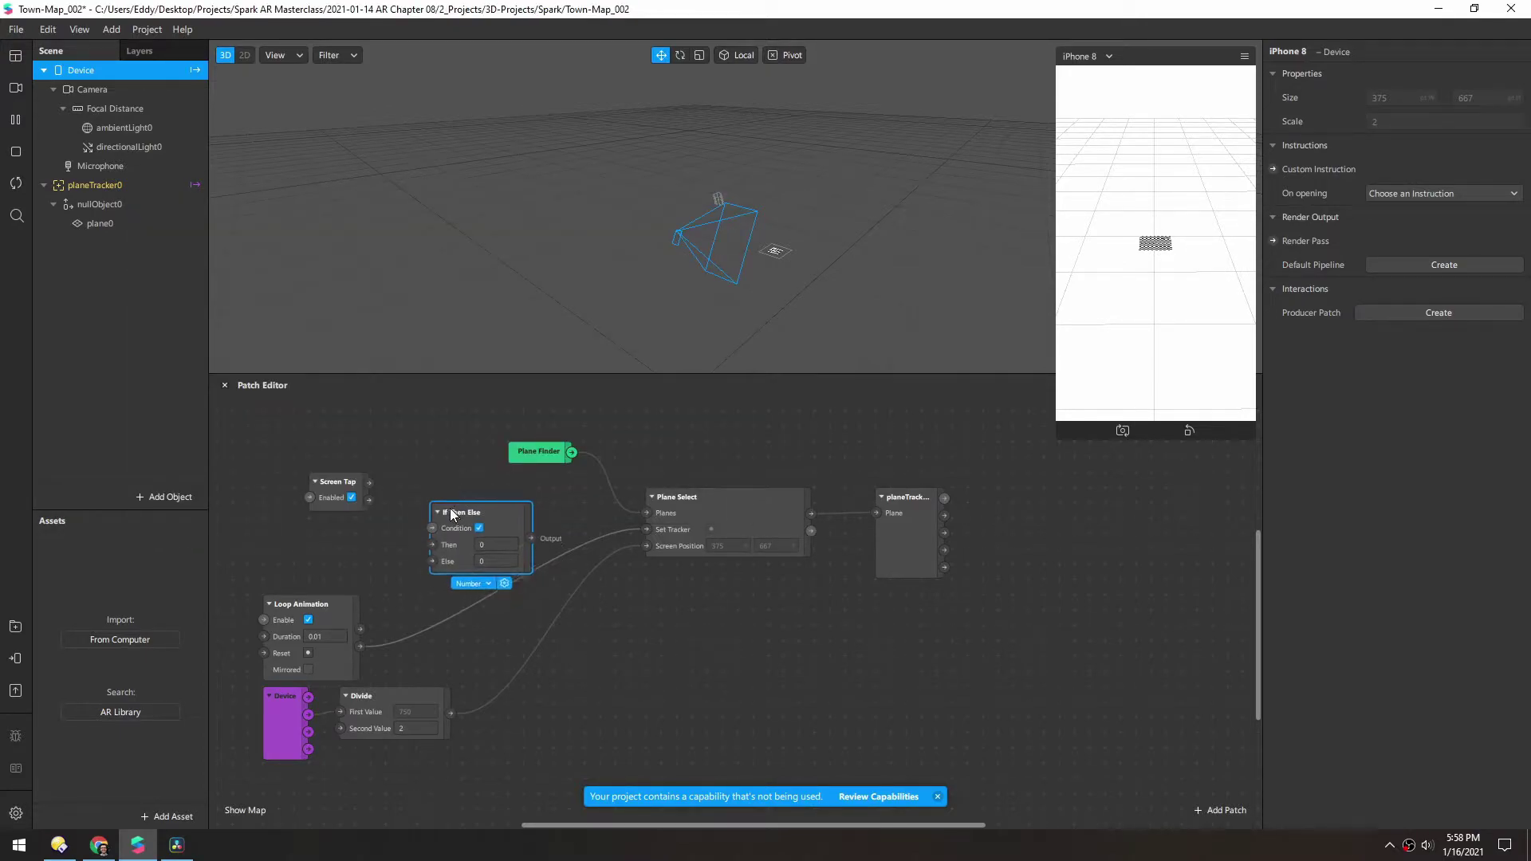
left_click_drag(368, 482, 264, 488)
left_click(338, 494)
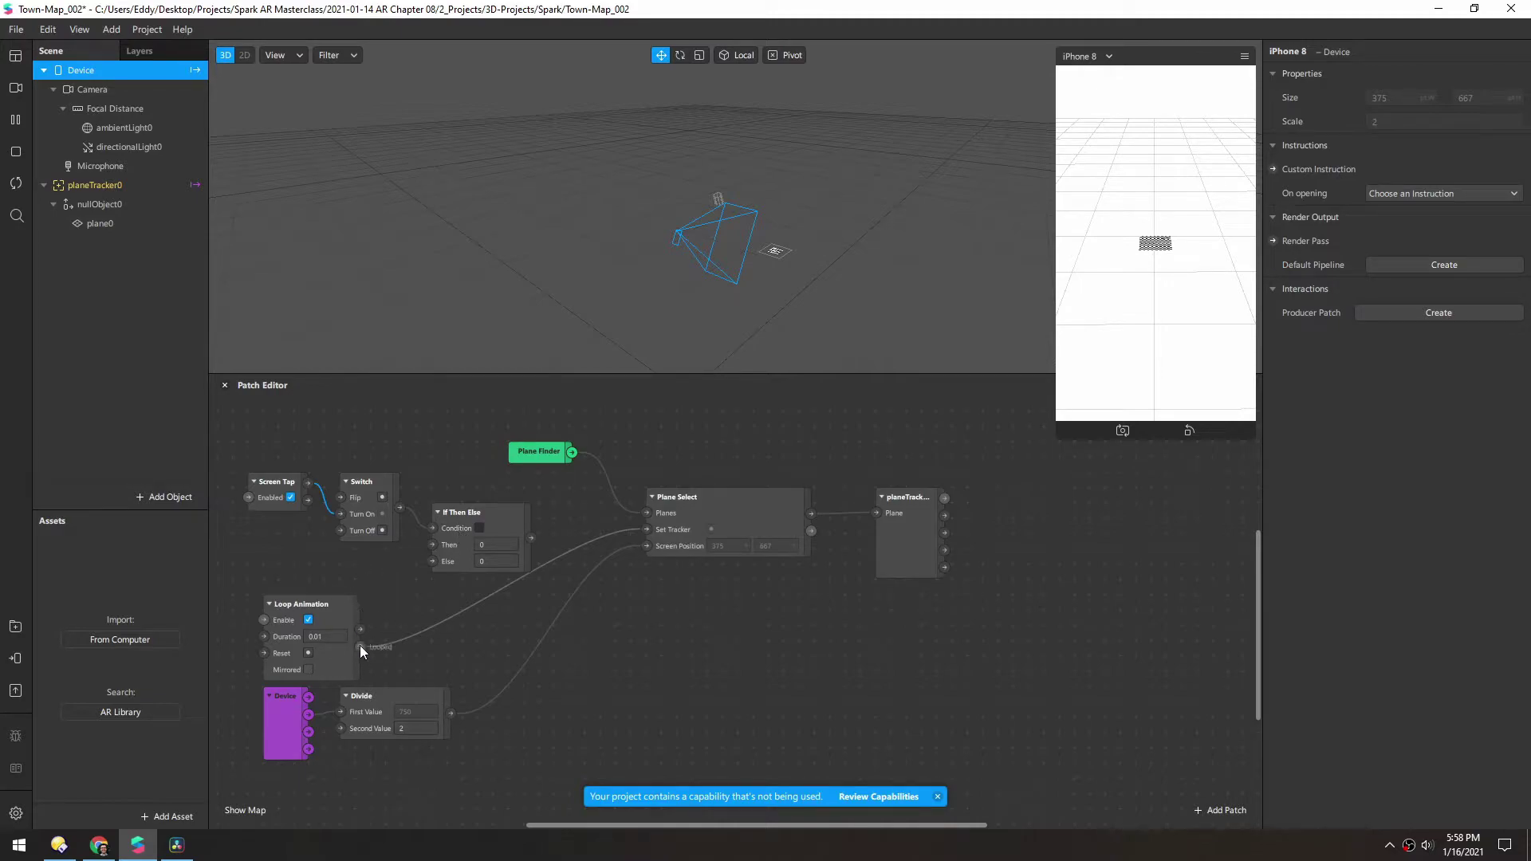
left_click_drag(360, 646, 432, 562)
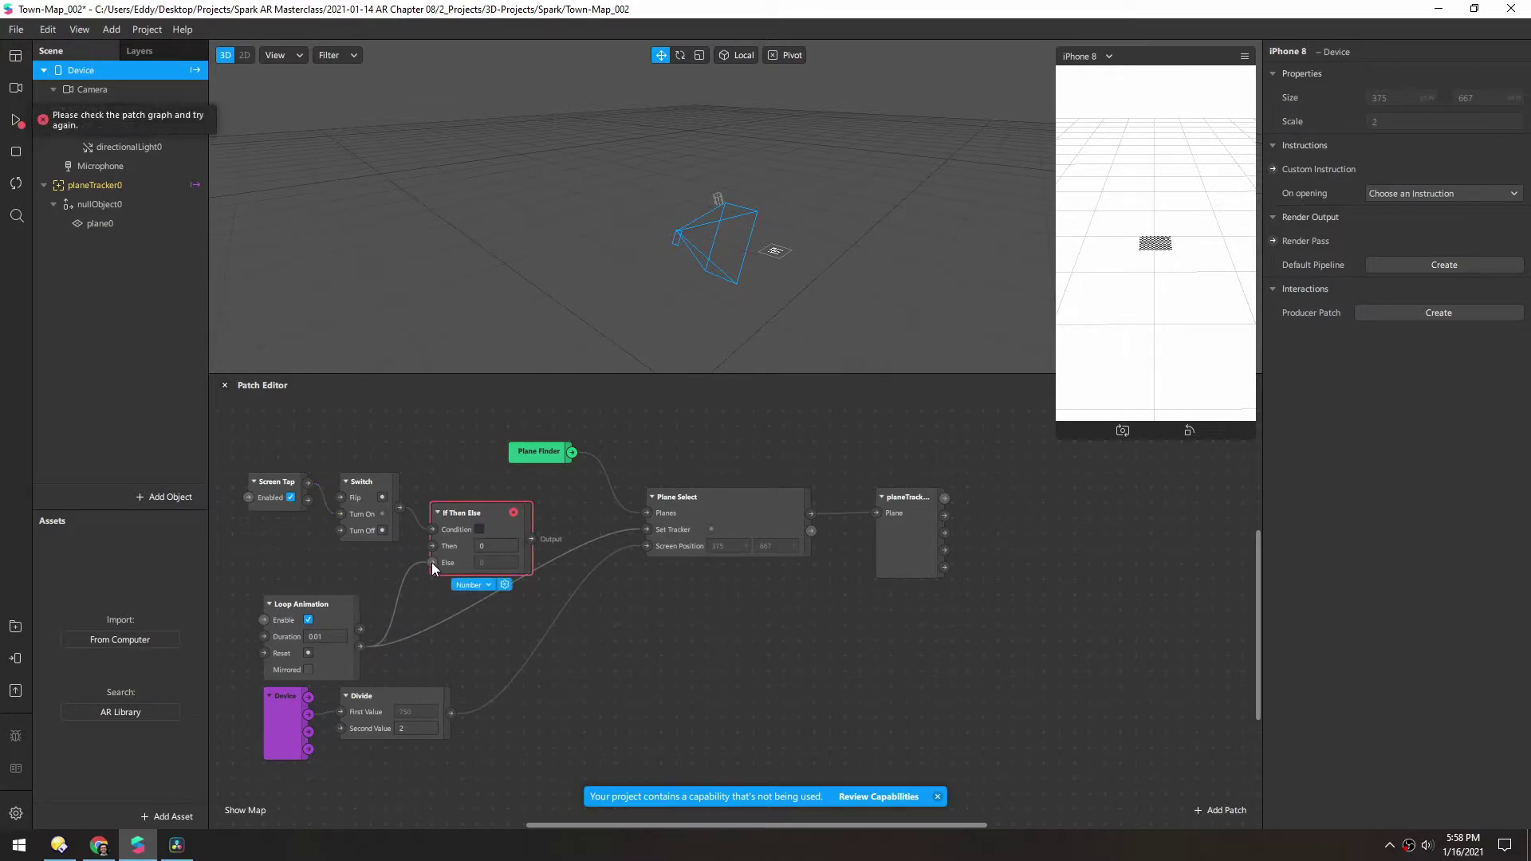
- Change If Then Else's value type and wire its output into Plane Select's Set Tracker
left_click(482, 584)
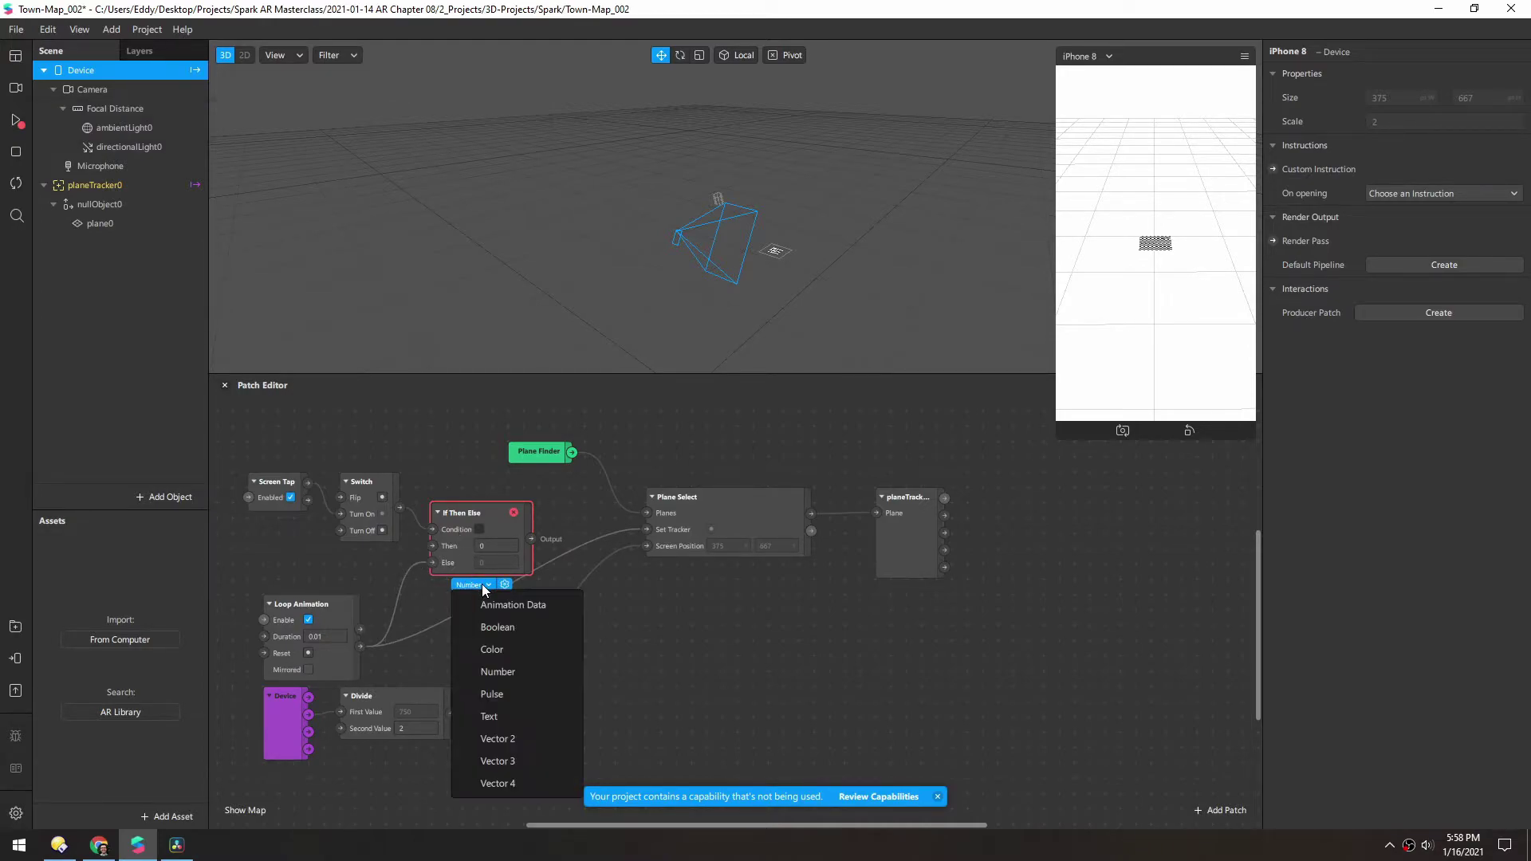
left_click(485, 686)
left_click_drag(630, 538, 646, 530)
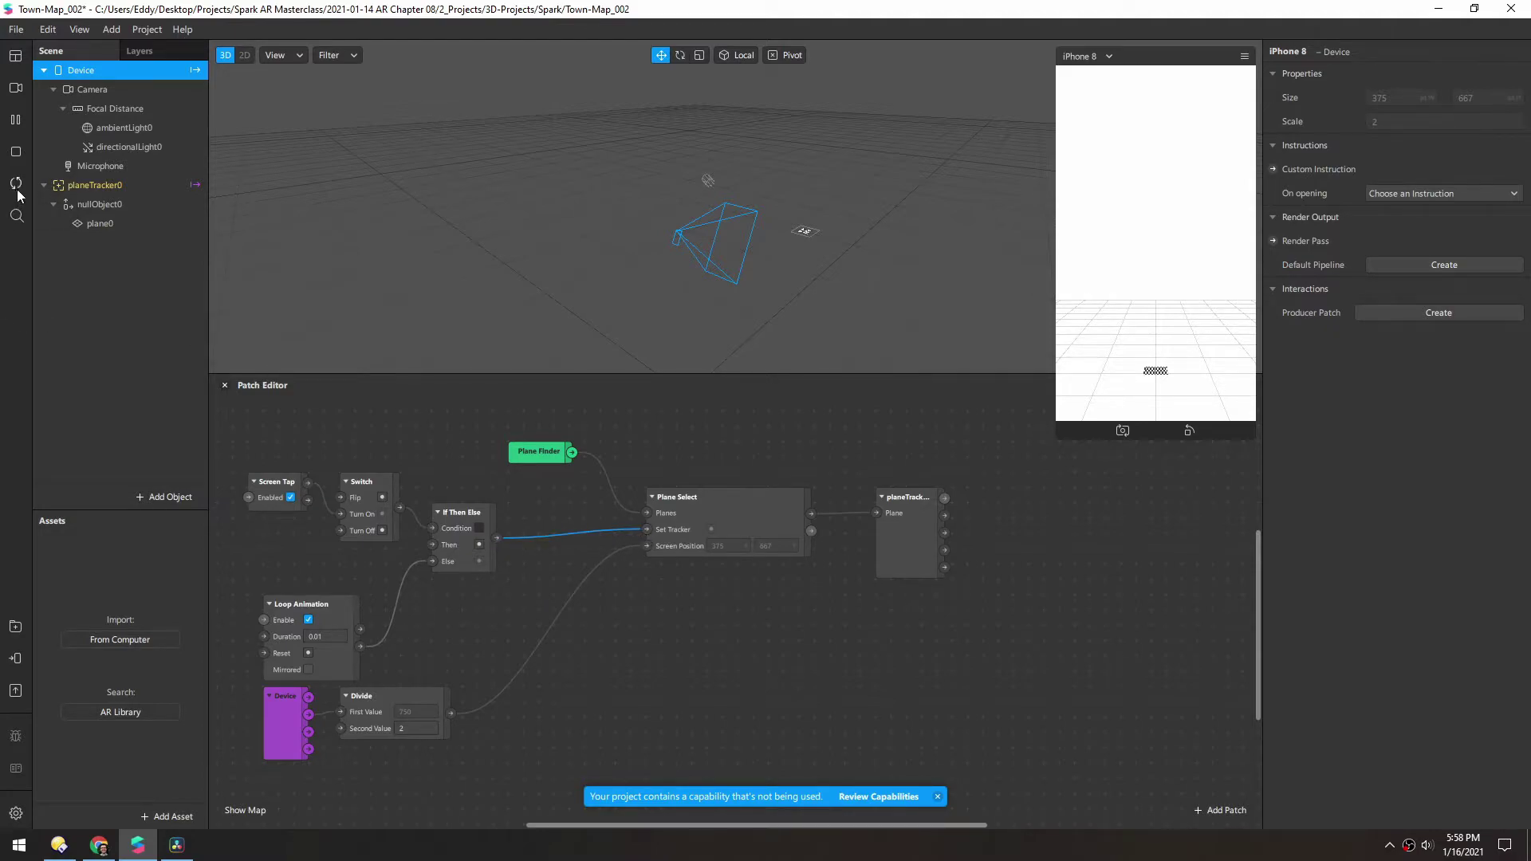
left_click_drag(1102, 325, 1116, 289)
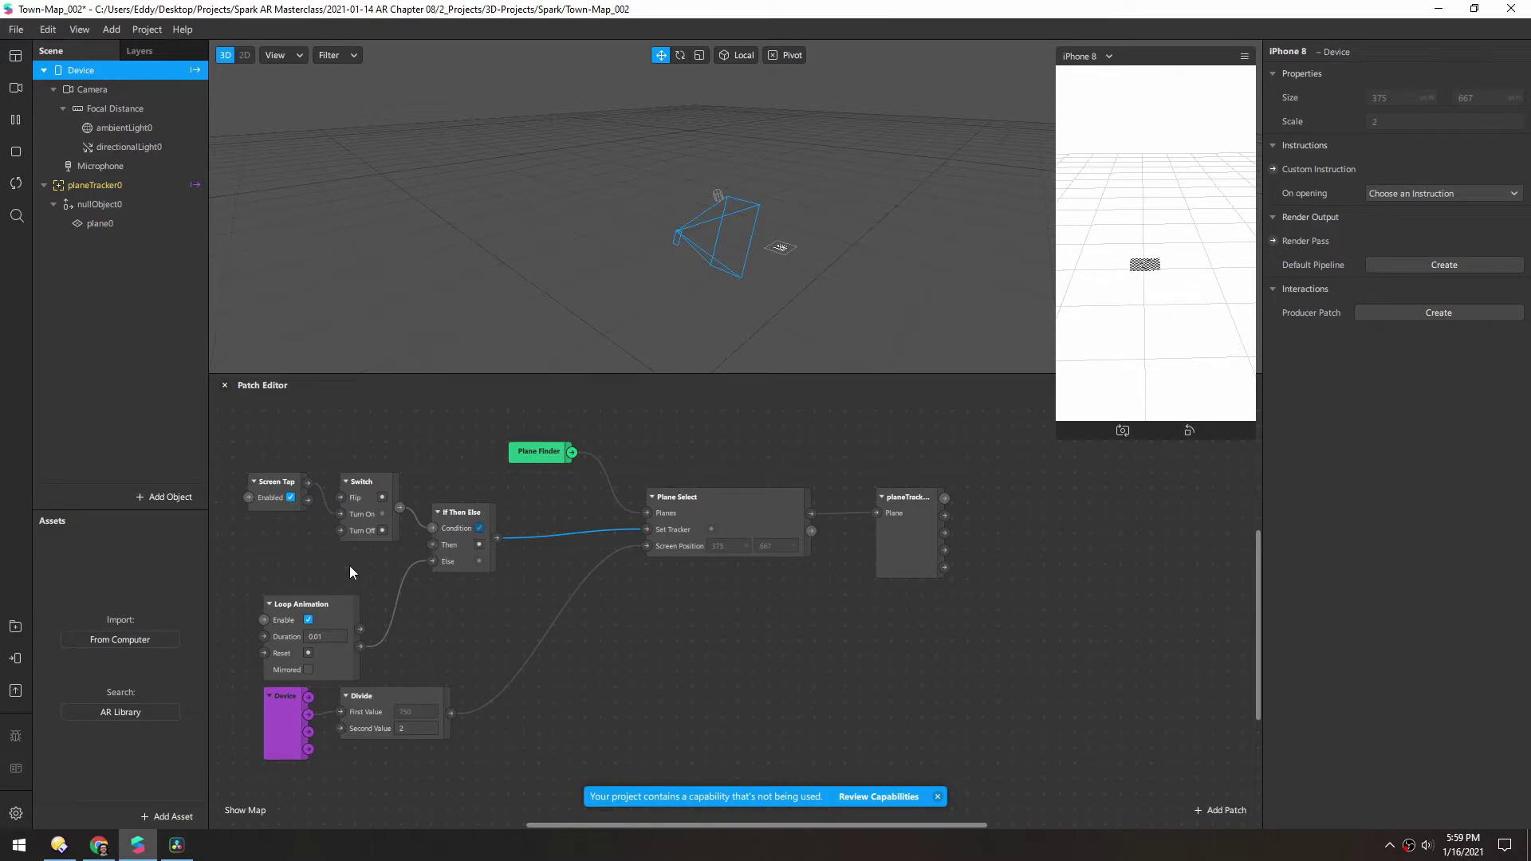
- Toggle the Condition to test tracking in the simulator, then delete plane0
left_click(480, 528)
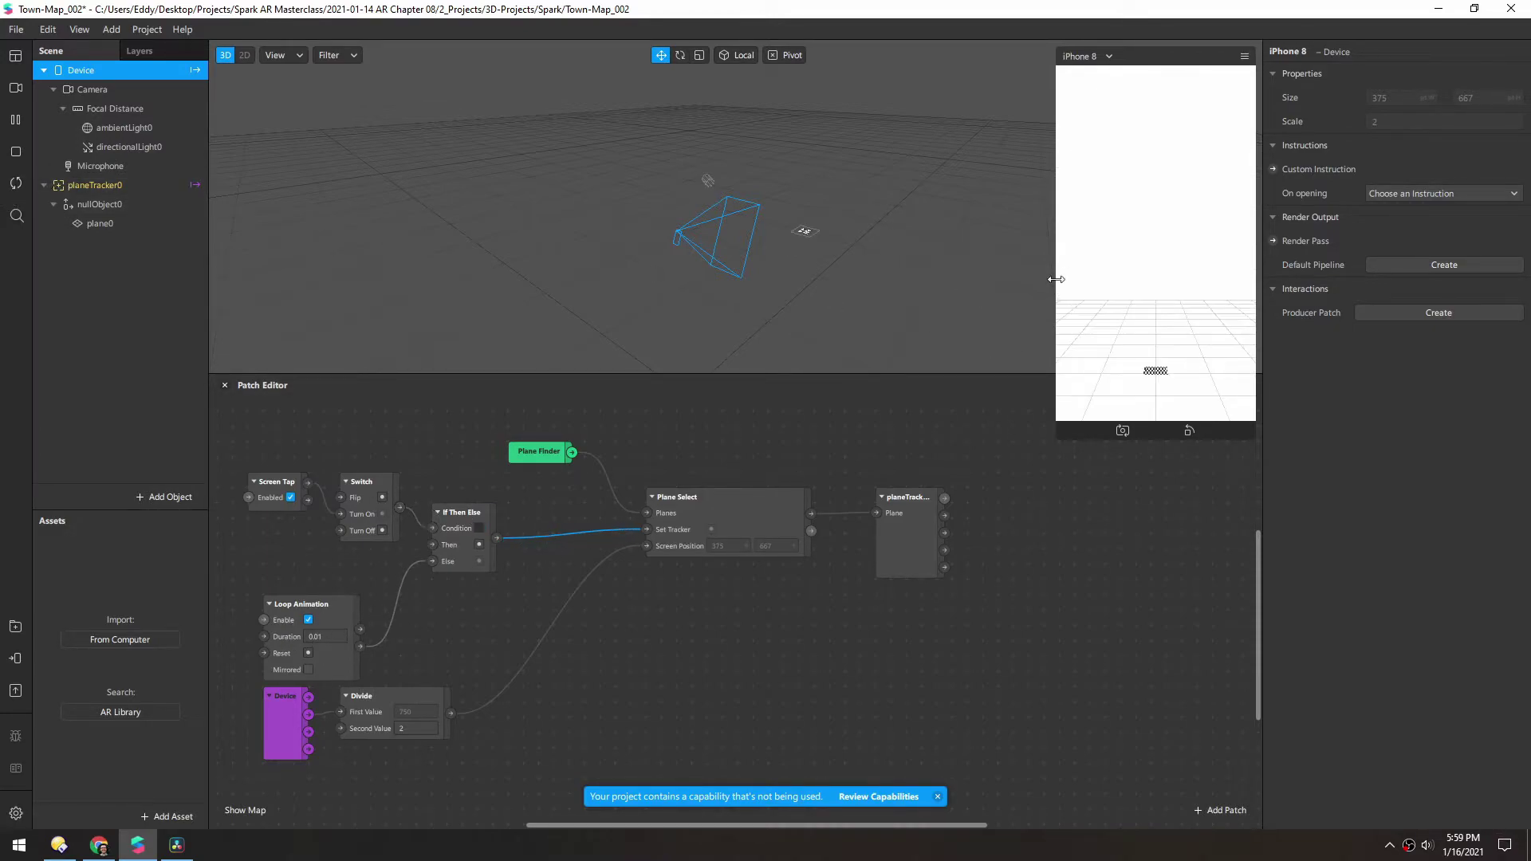
mouse_move(1098, 297)
left_mouse_down()
mouse_move(1108, 271)
mouse_move(1087, 274)
mouse_move(1103, 340)
mouse_move(1113, 281)
left_mouse_up()
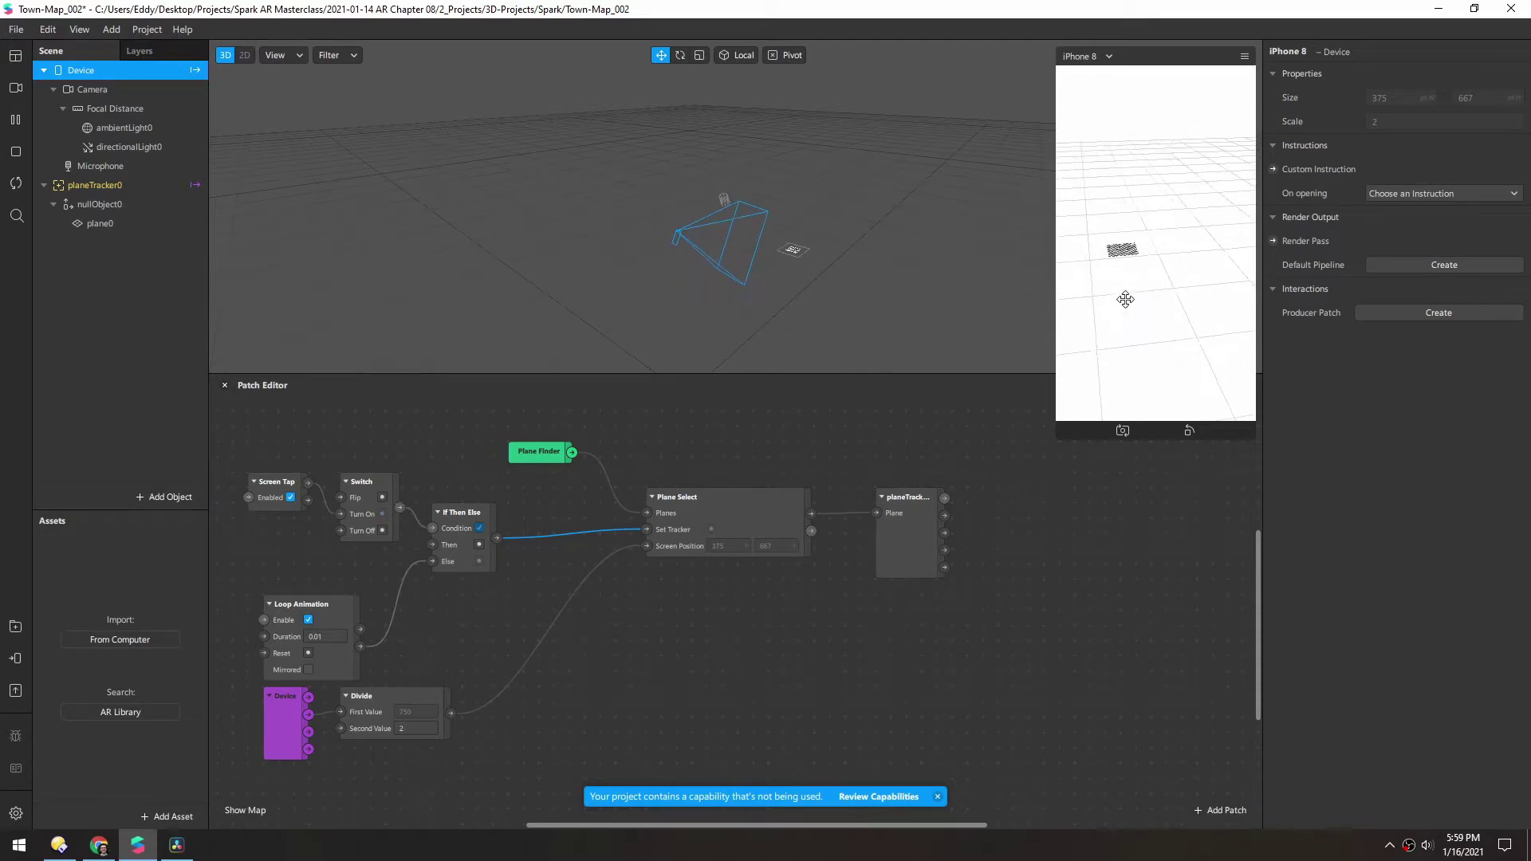
left_click_drag(1124, 299, 1110, 302)
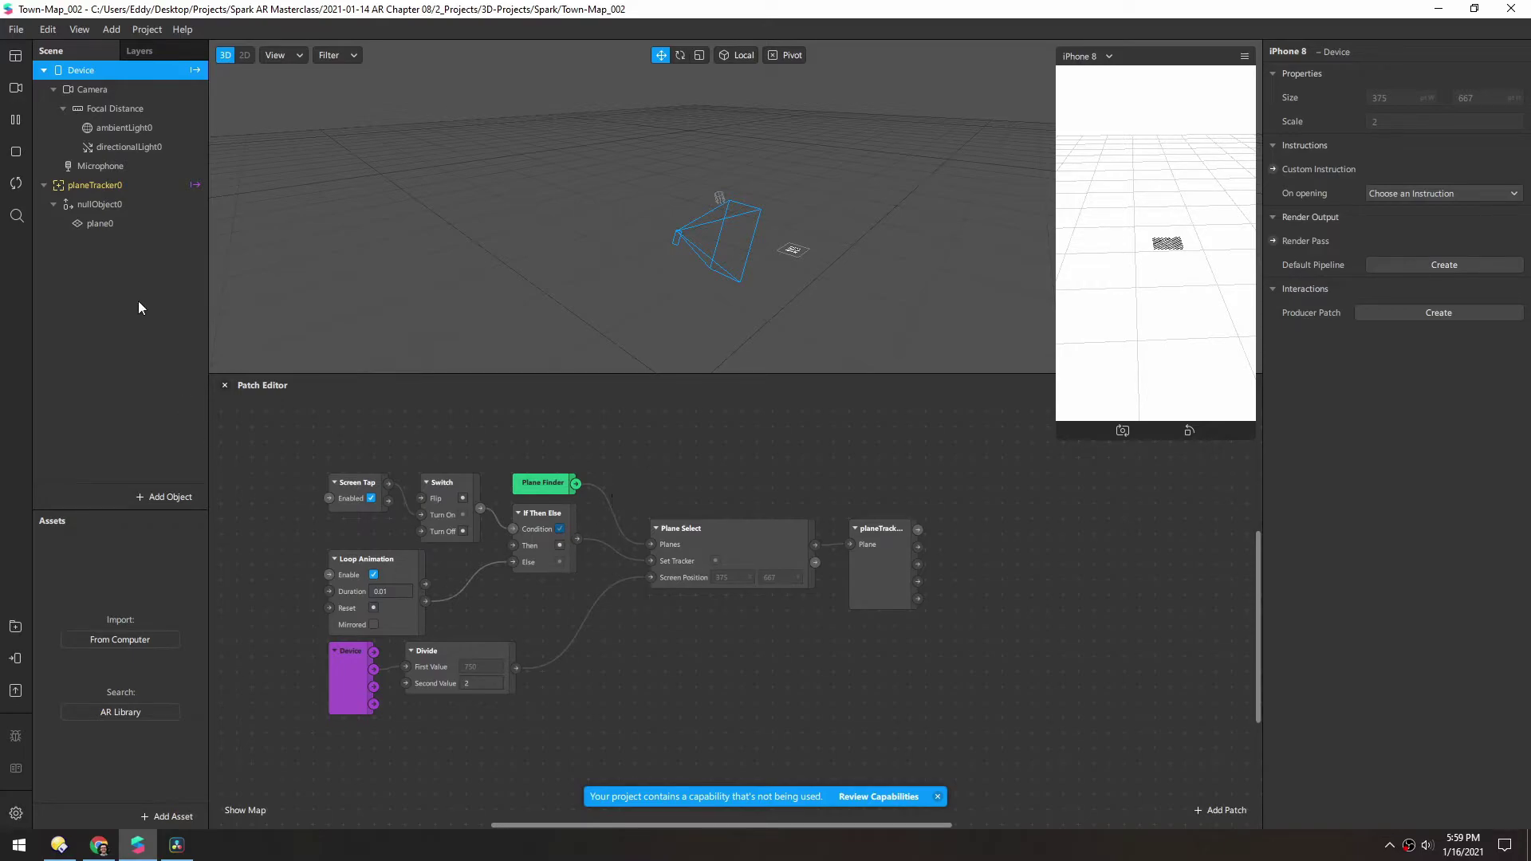
left_click(94, 224)
key("Delete")
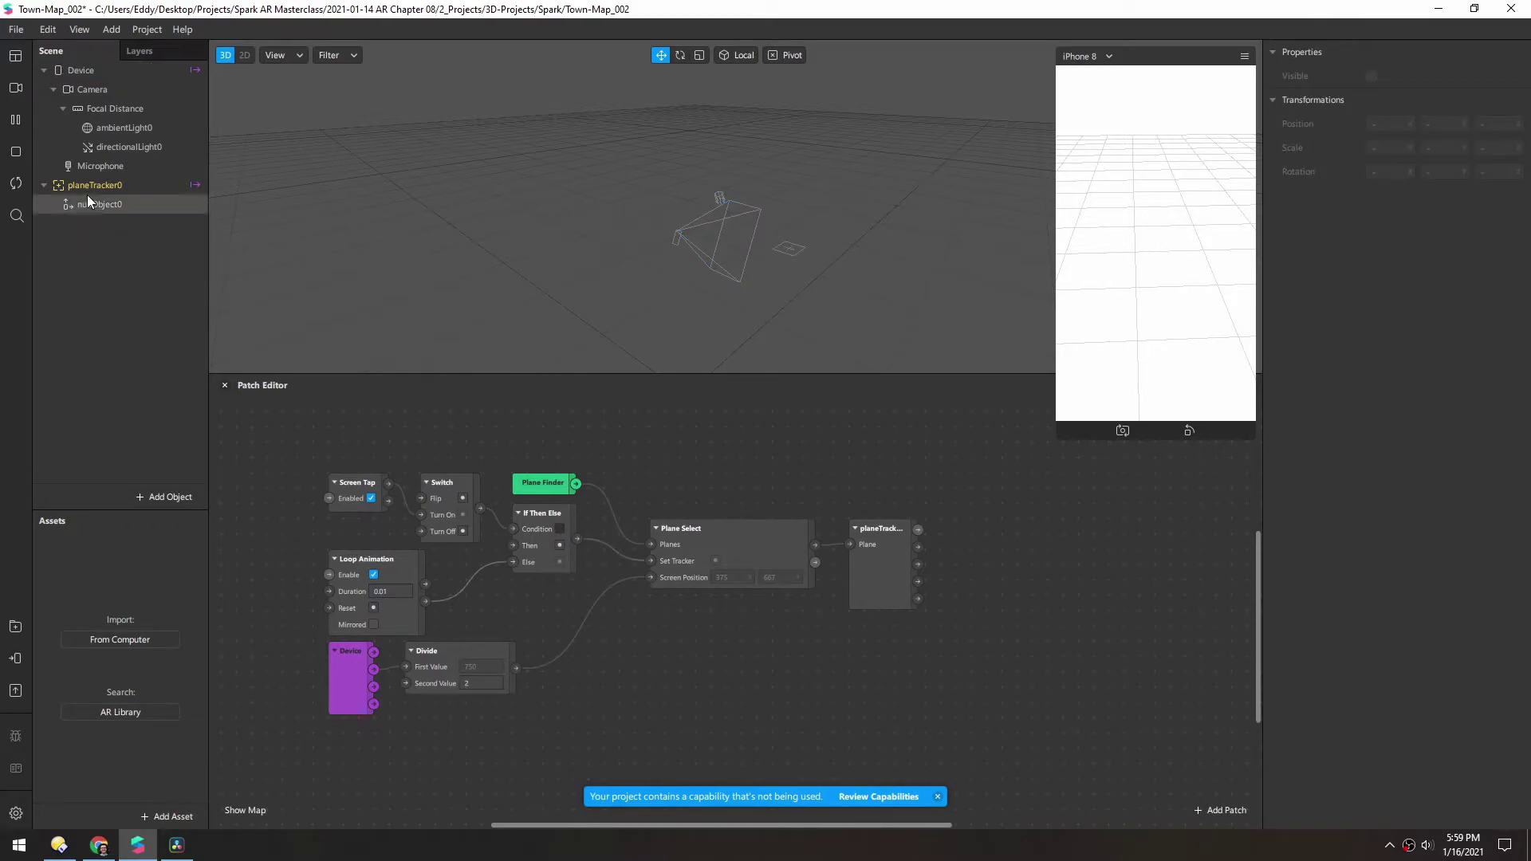
- Rename nullObject0 to townNull and import Town_009.fbx from Directory Opus into Assets
left_click(88, 184)
double_click(90, 204)
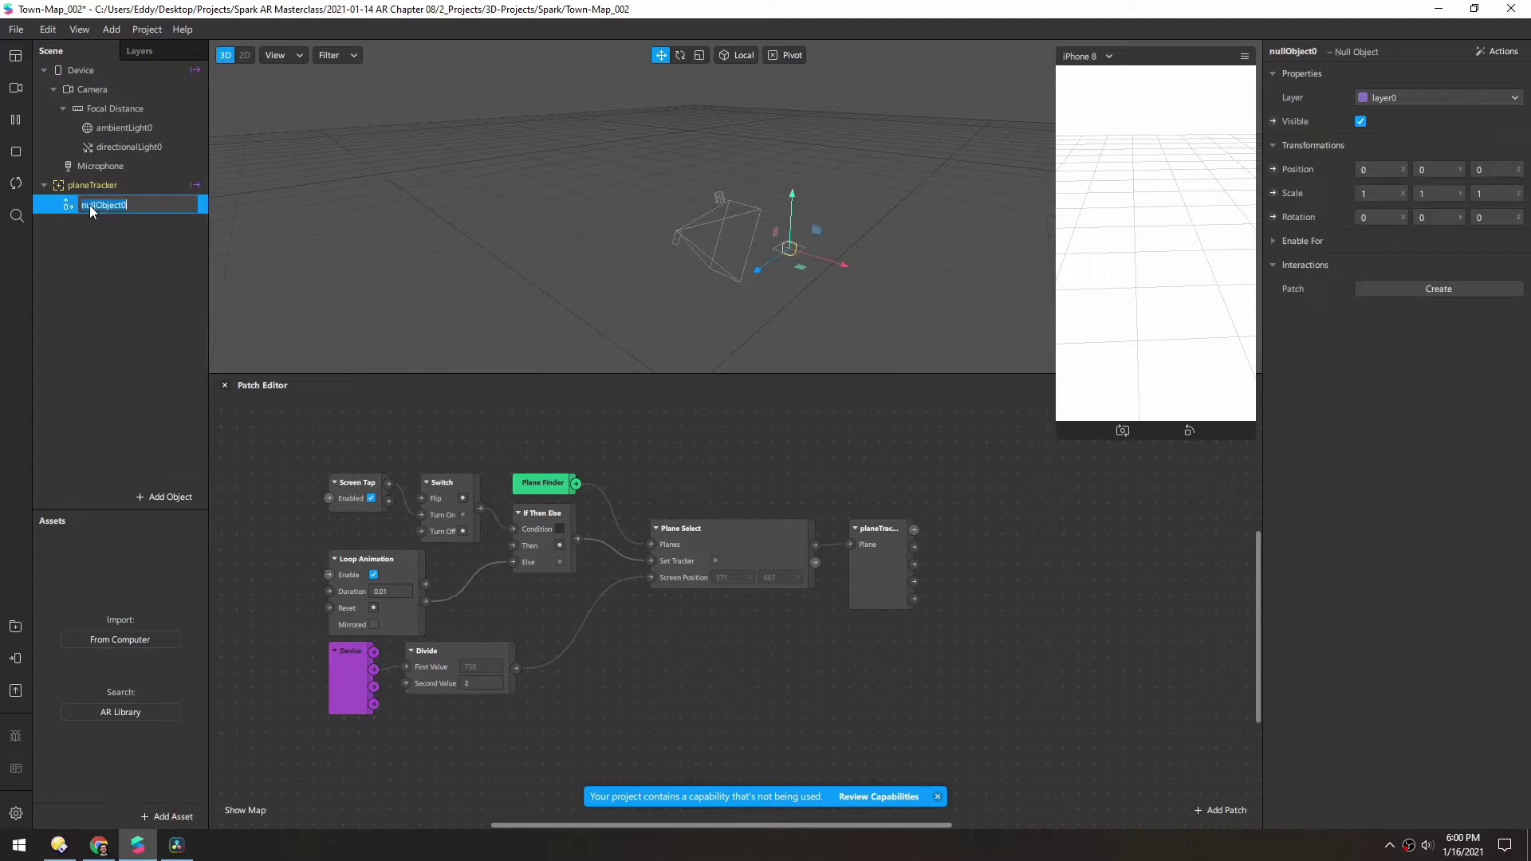
type("townNull")
key("Return")
left_click(58, 845)
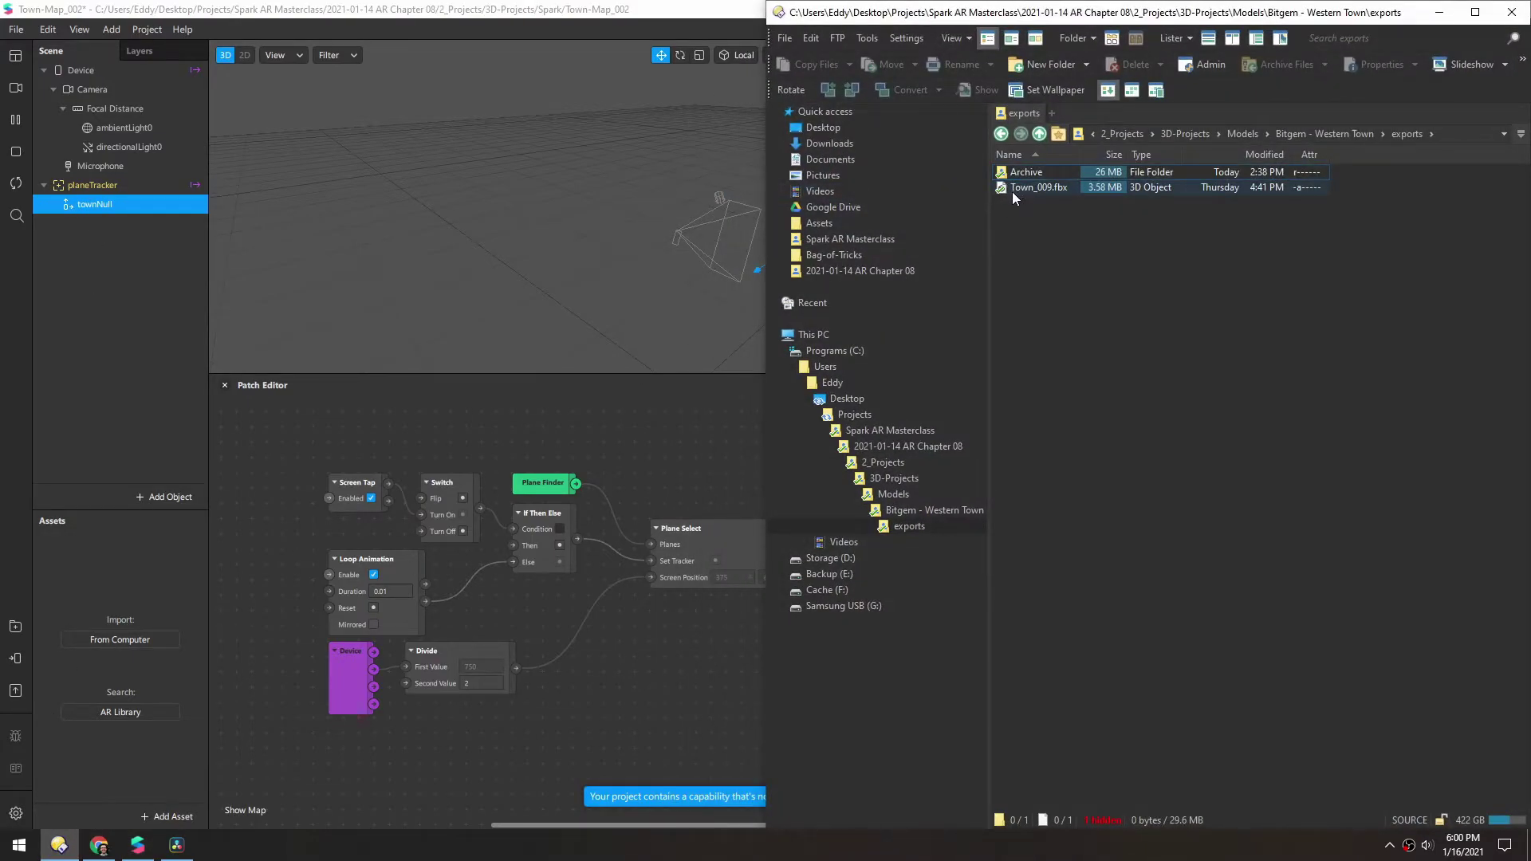
left_click_drag(1030, 187, 89, 515)
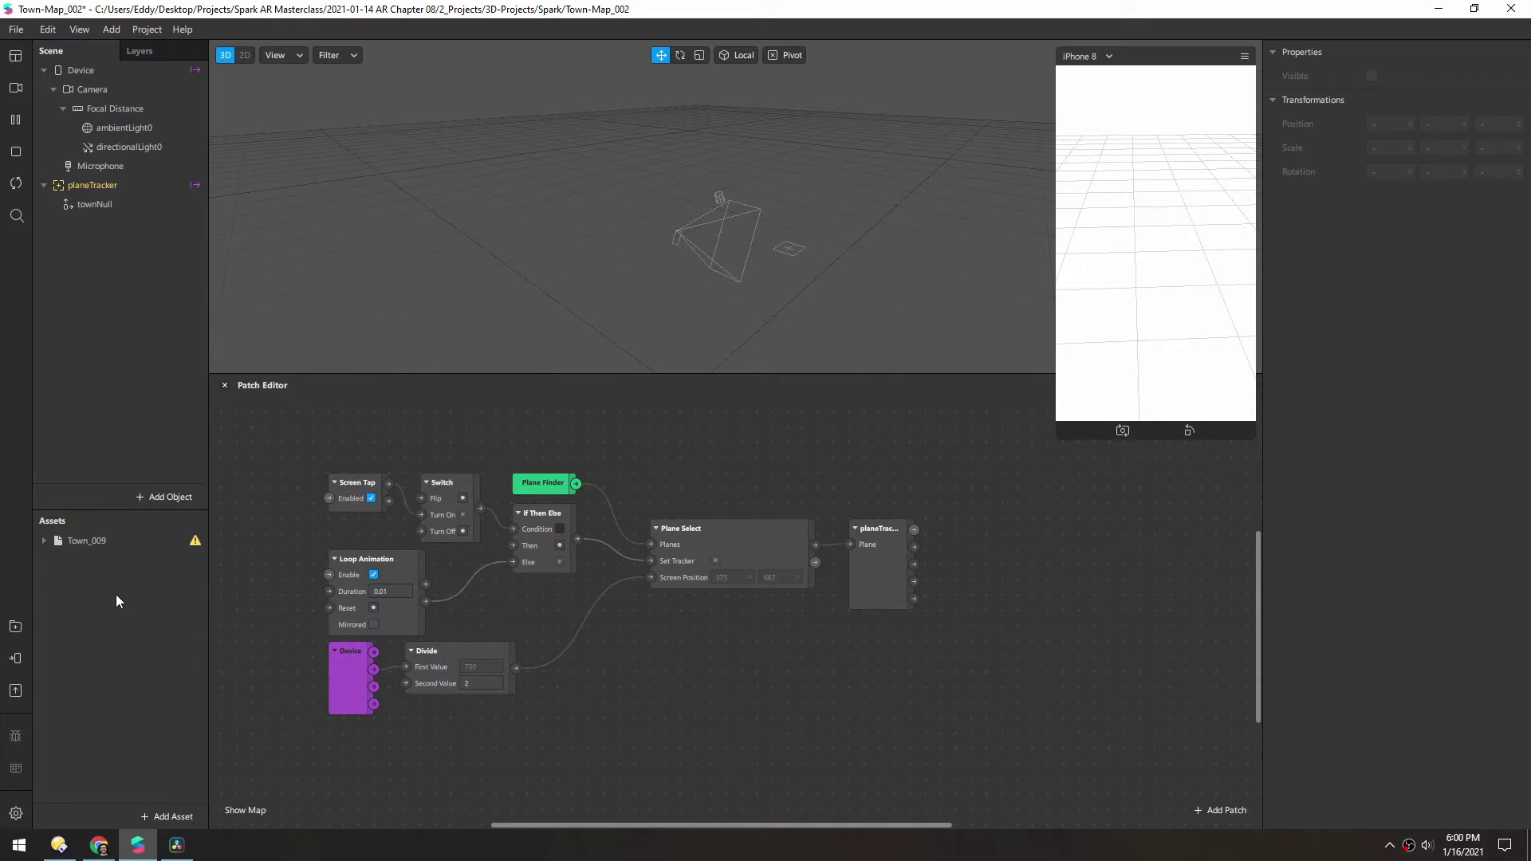
- Place the Town_009 model under townNull, then enlarge and orbit the viewport to inspect it
left_click(44, 540)
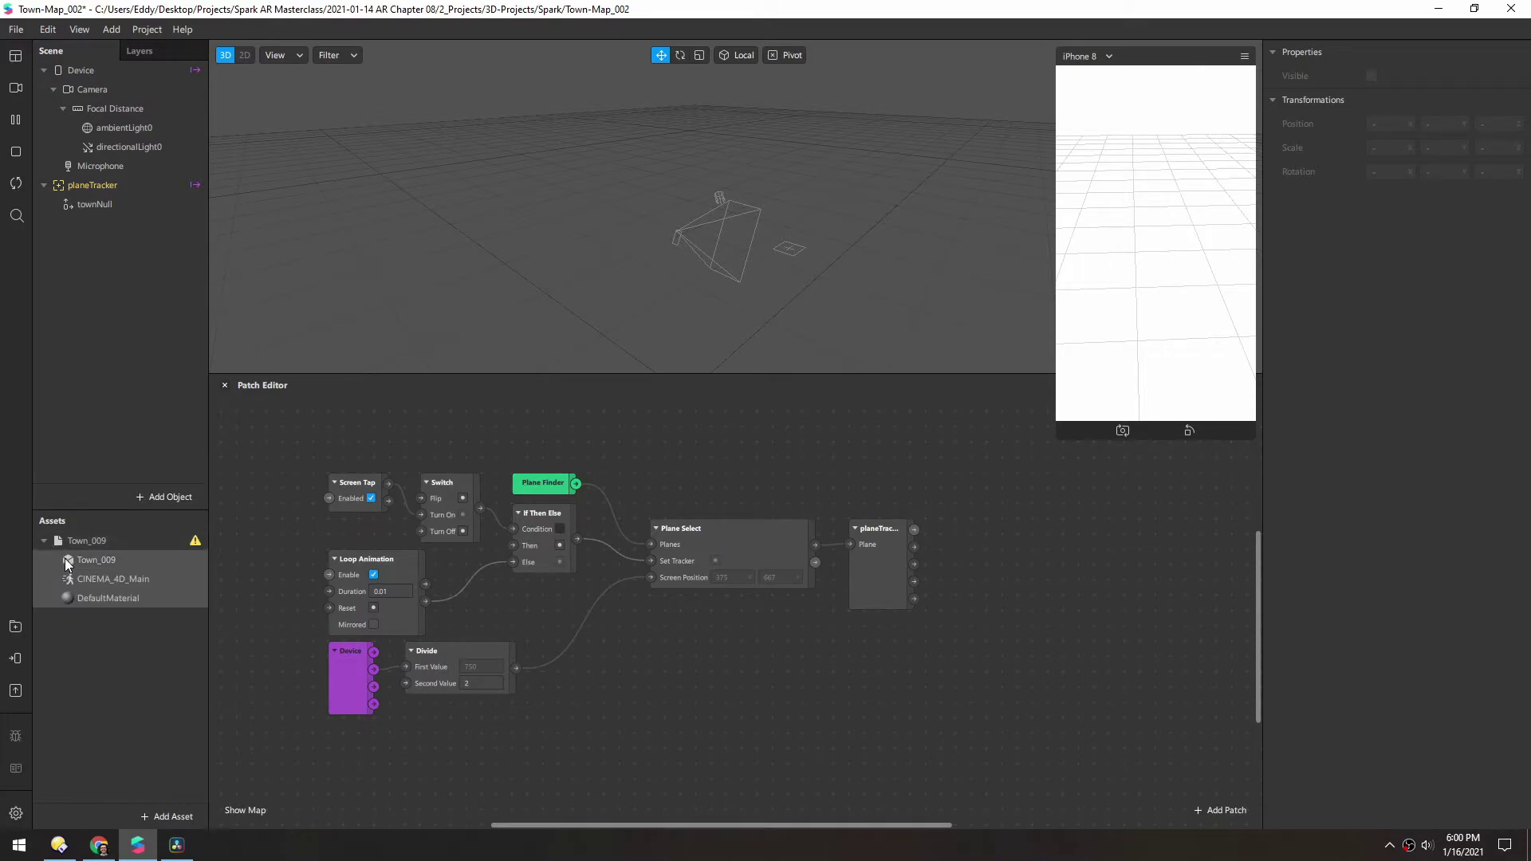
left_click_drag(60, 560, 86, 250)
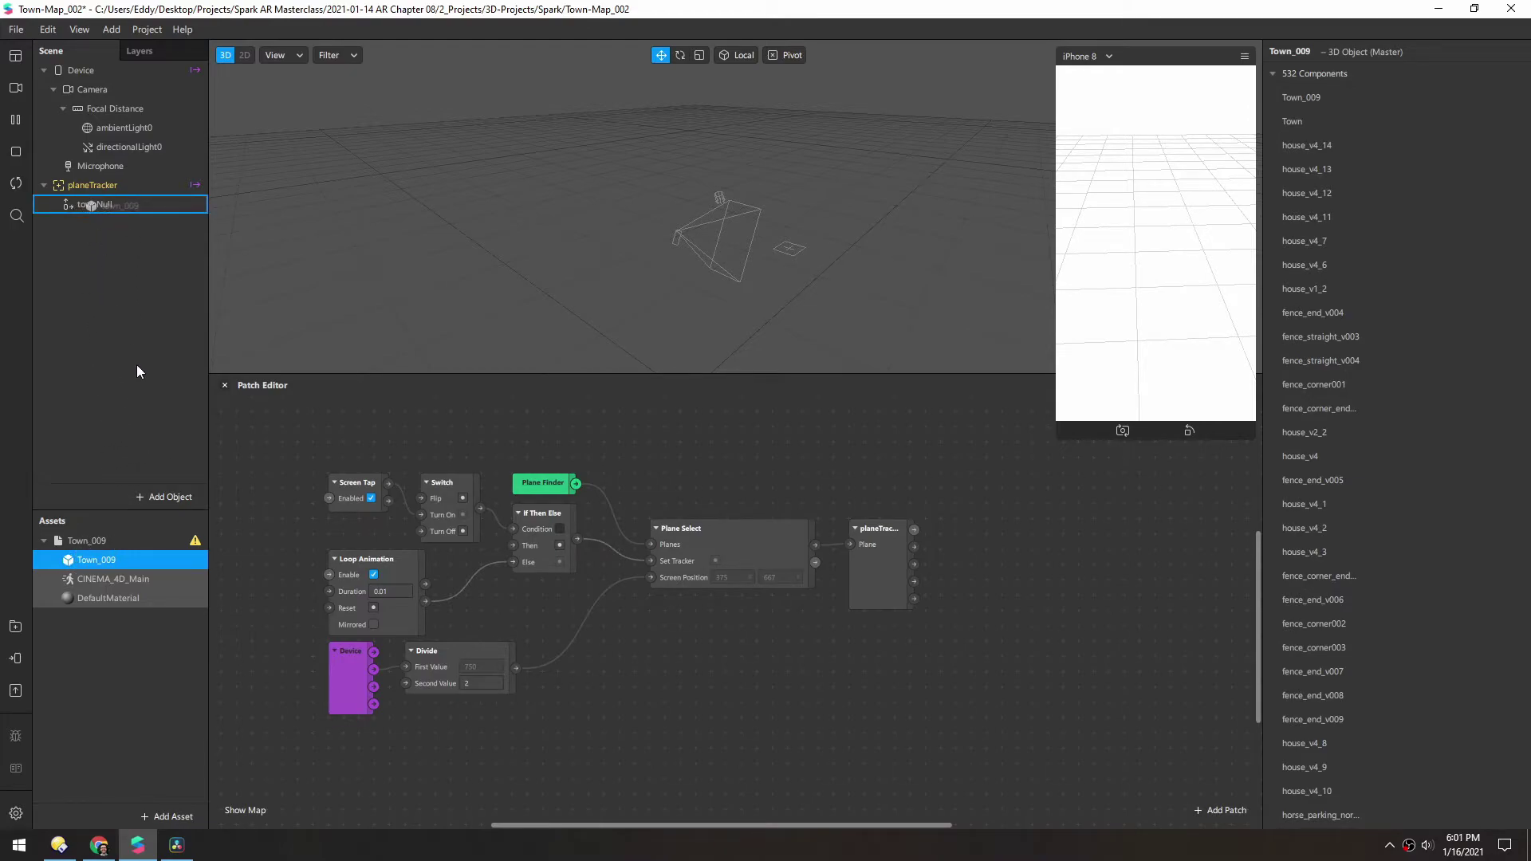
left_click_drag(138, 369, 137, 368)
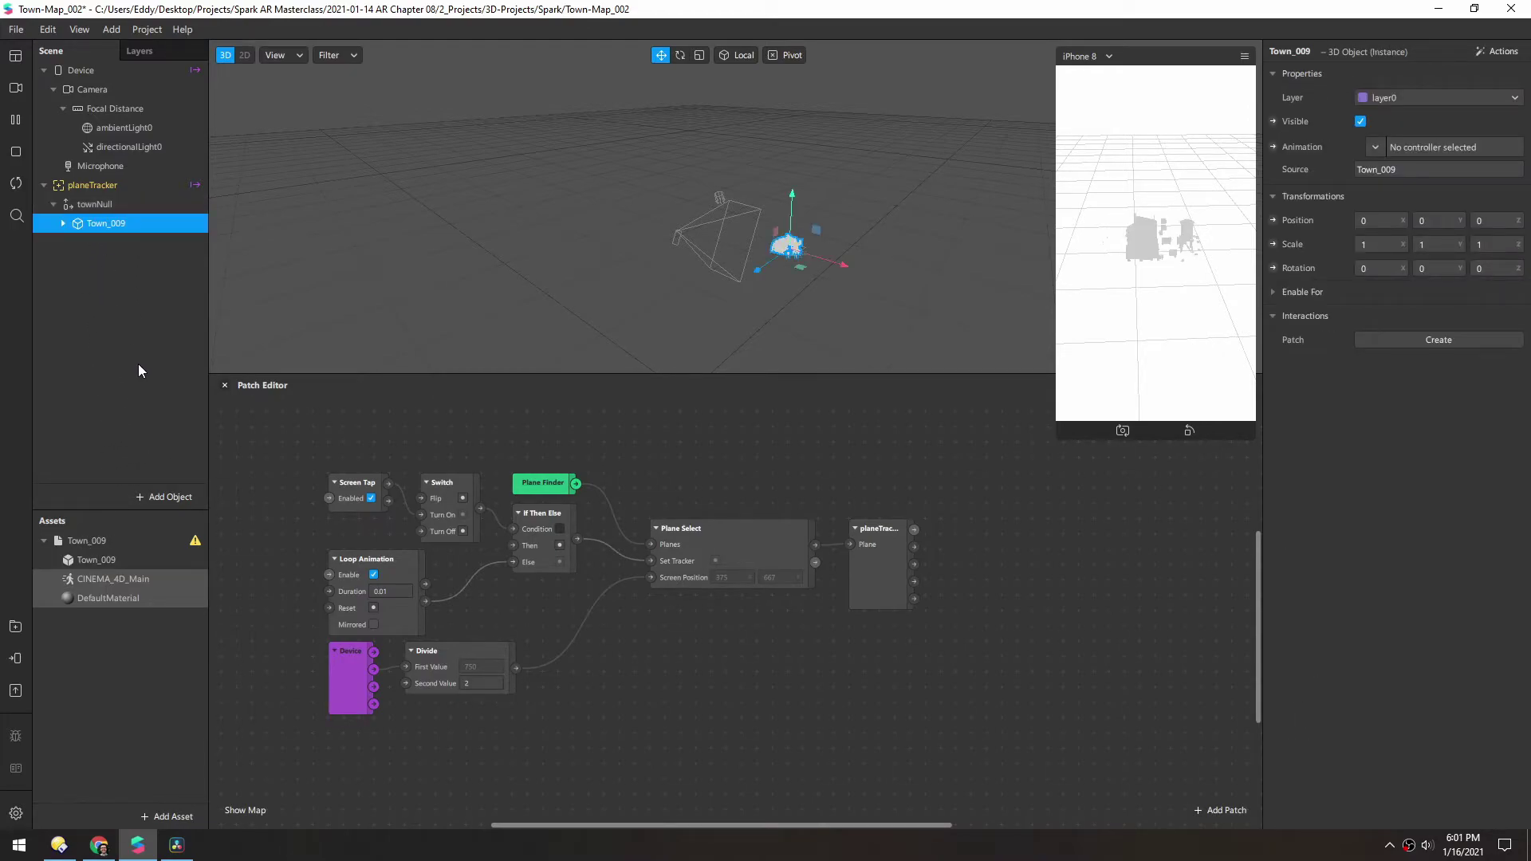
left_click_drag(682, 375, 691, 429)
scroll(812, 288, "up", 2)
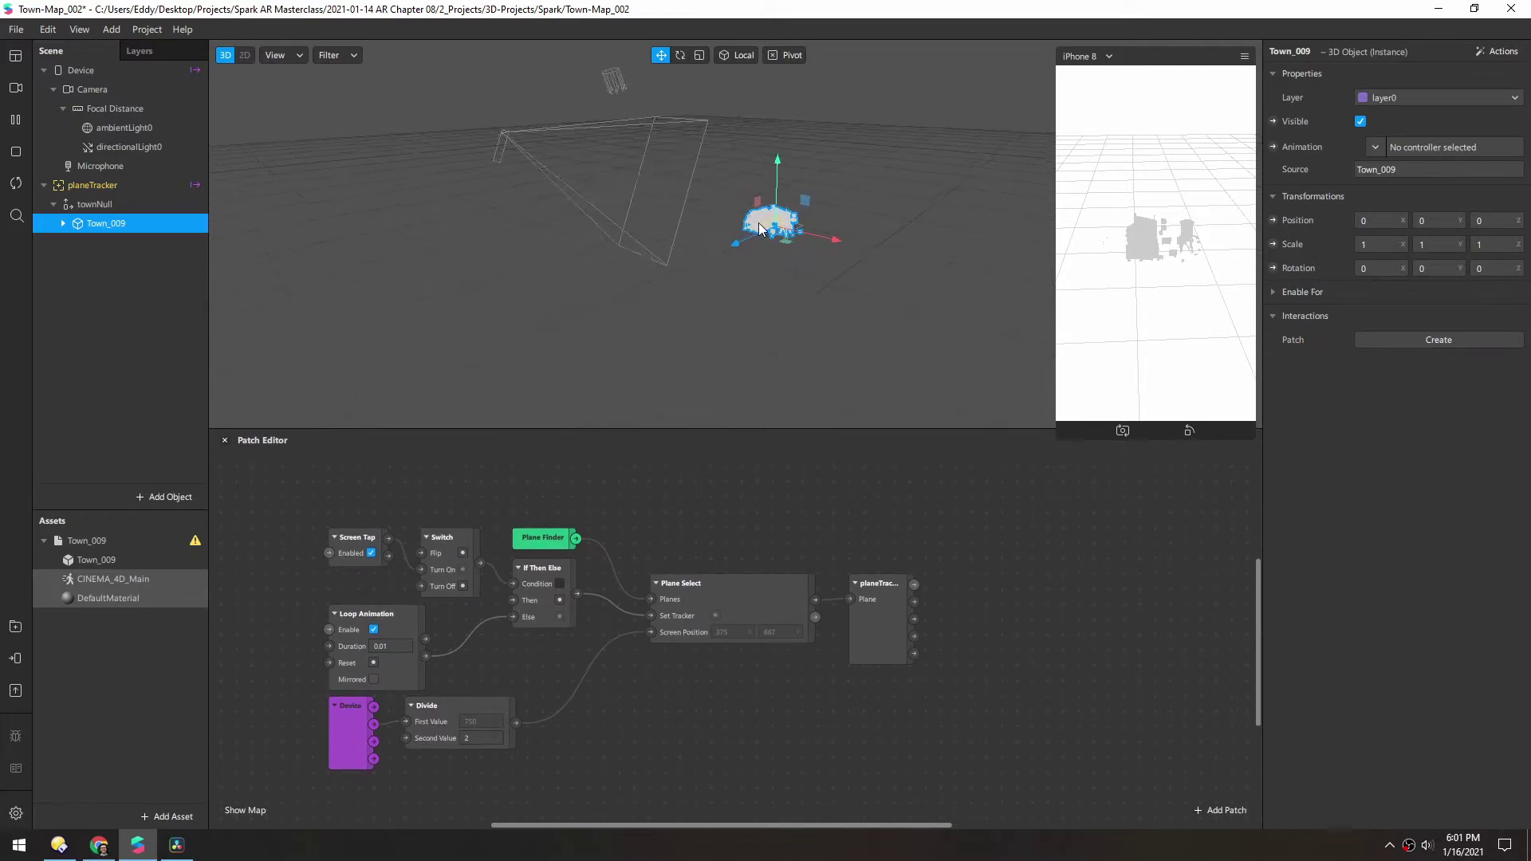
scroll(784, 203, "up", 4)
right_click_drag(663, 250, 679, 209)
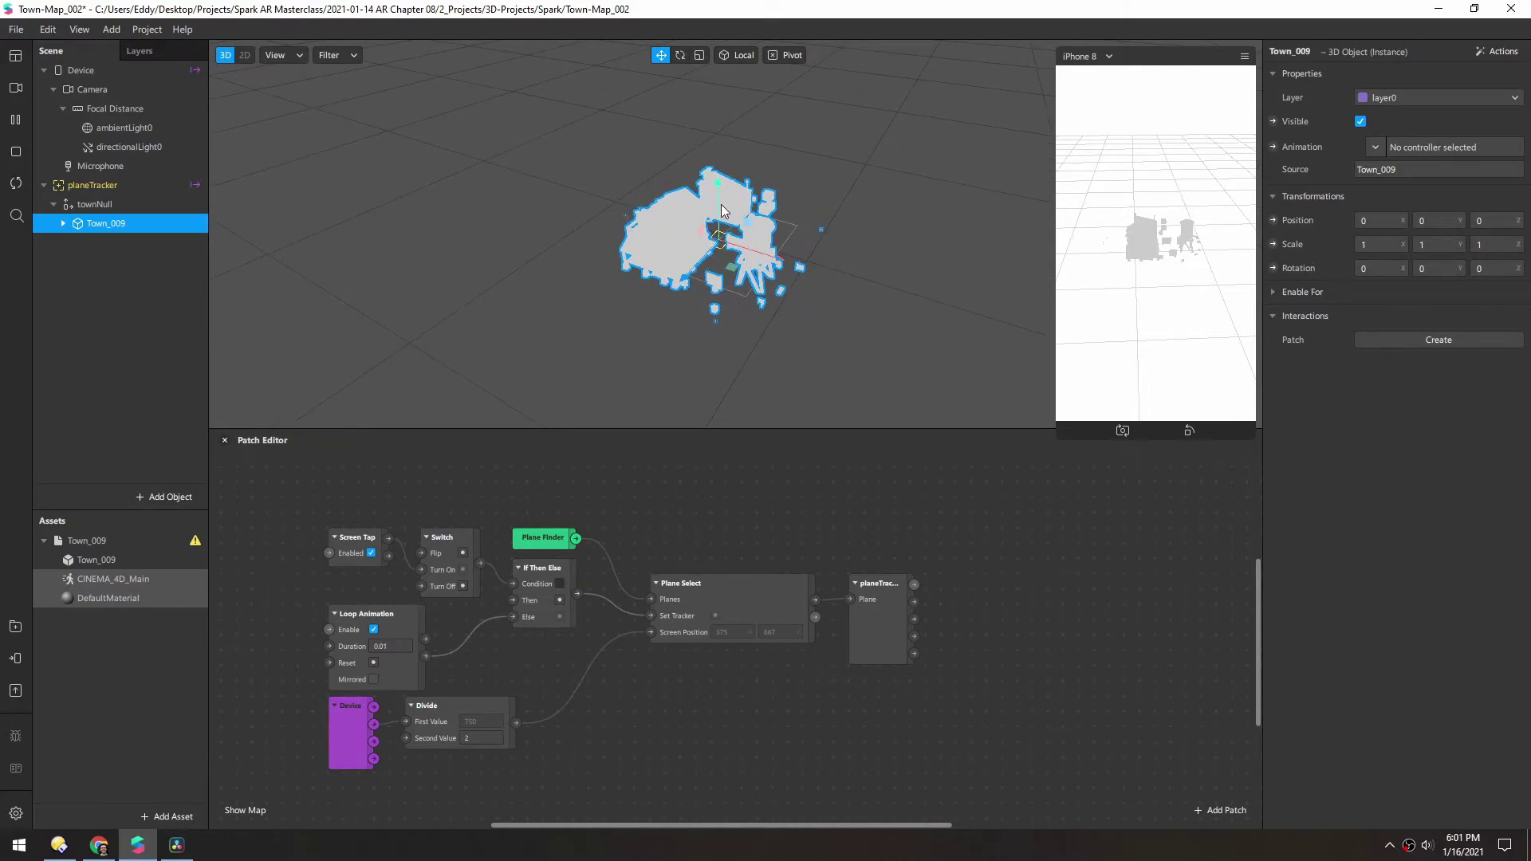
- Open the textures folder in Directory Opus, preview tex_town.png, and import it into Assets
left_click(58, 844)
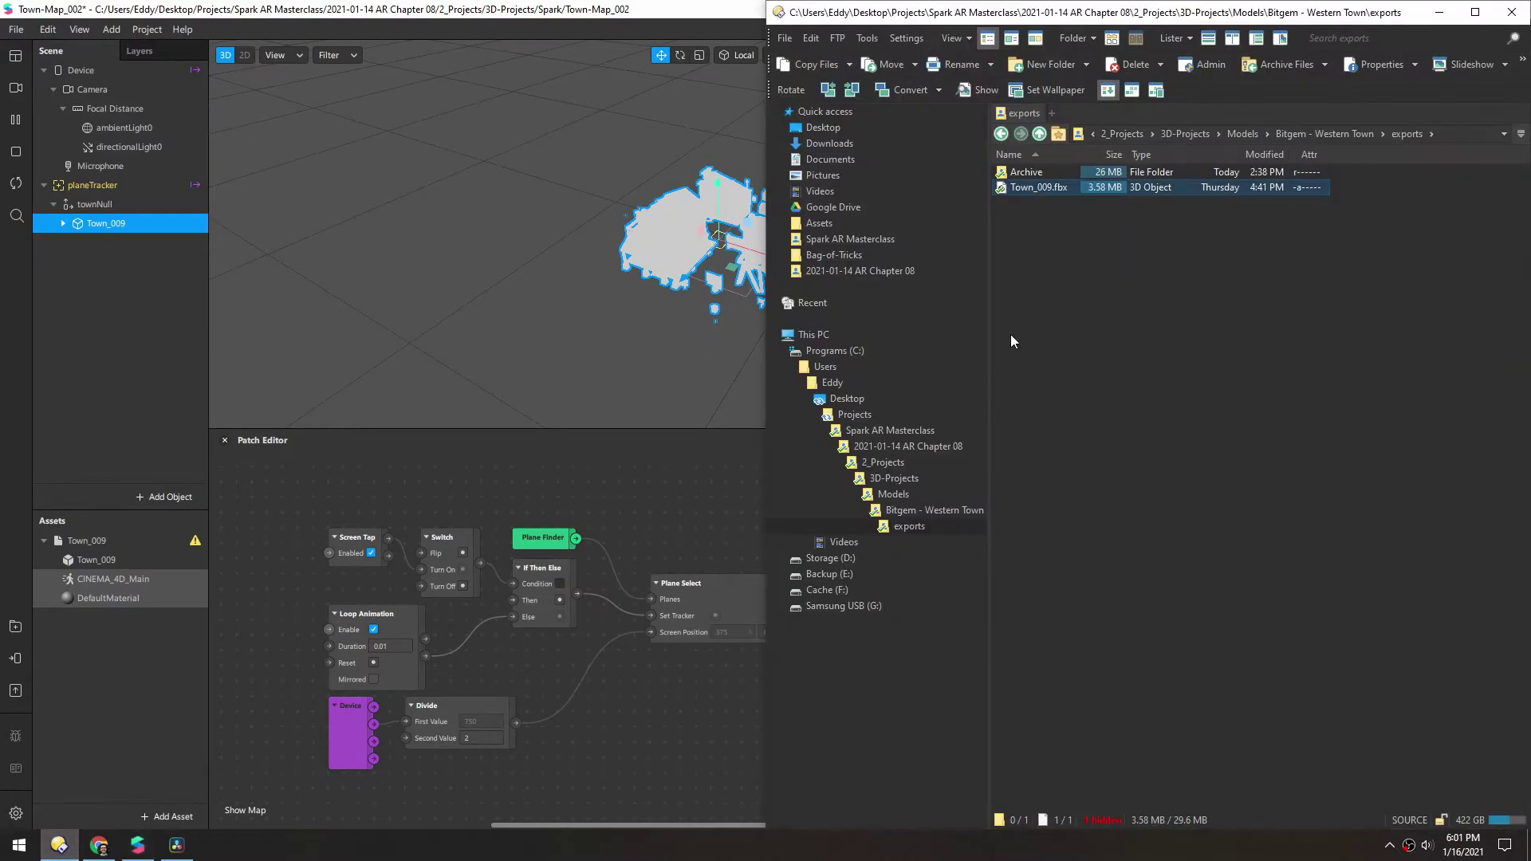
left_click(1039, 140)
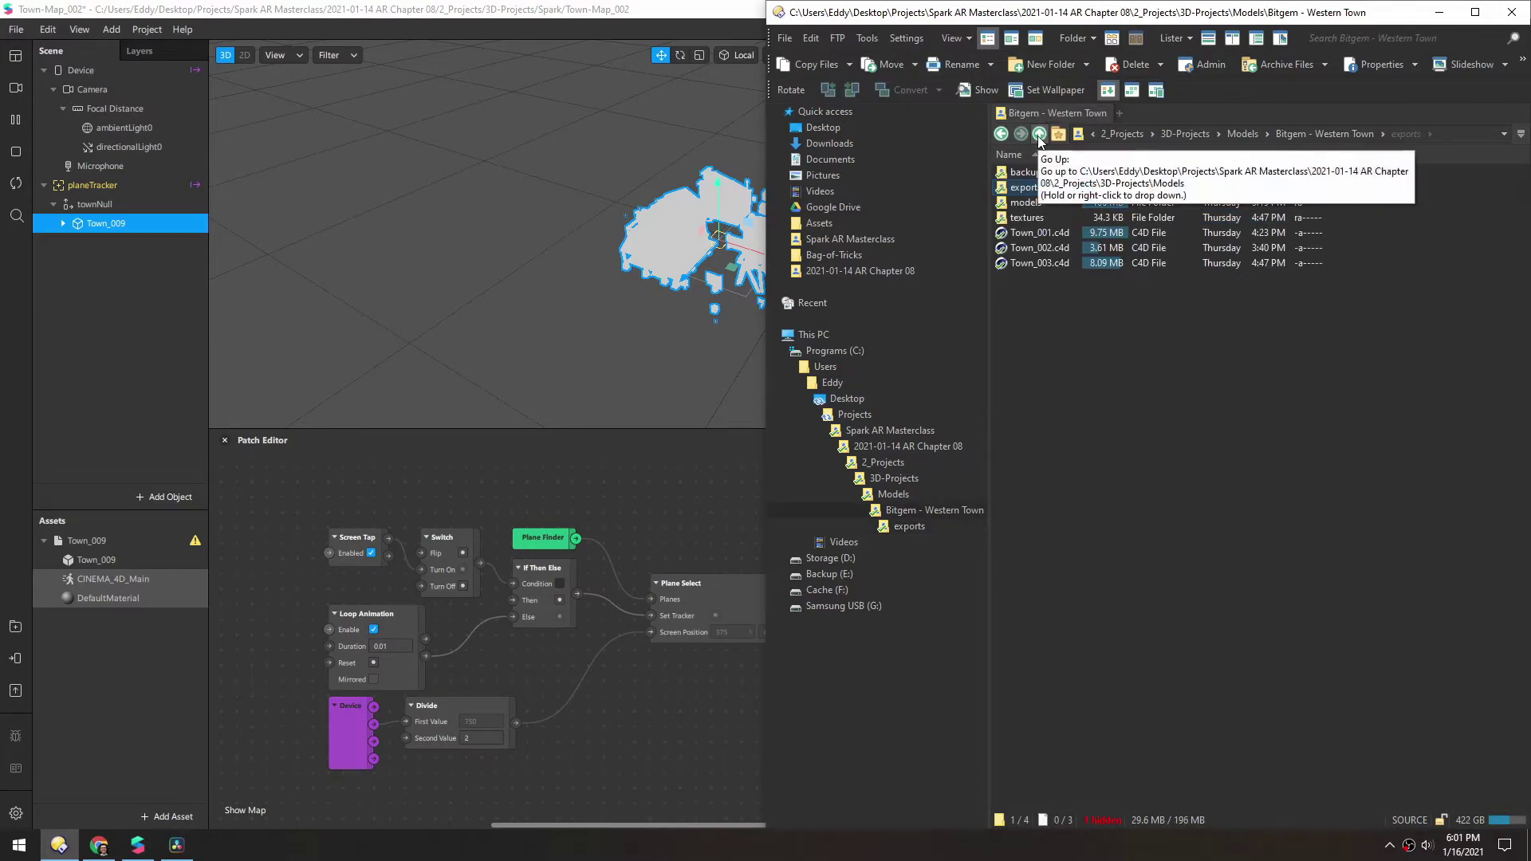
left_click(1026, 220)
double_click(1014, 224)
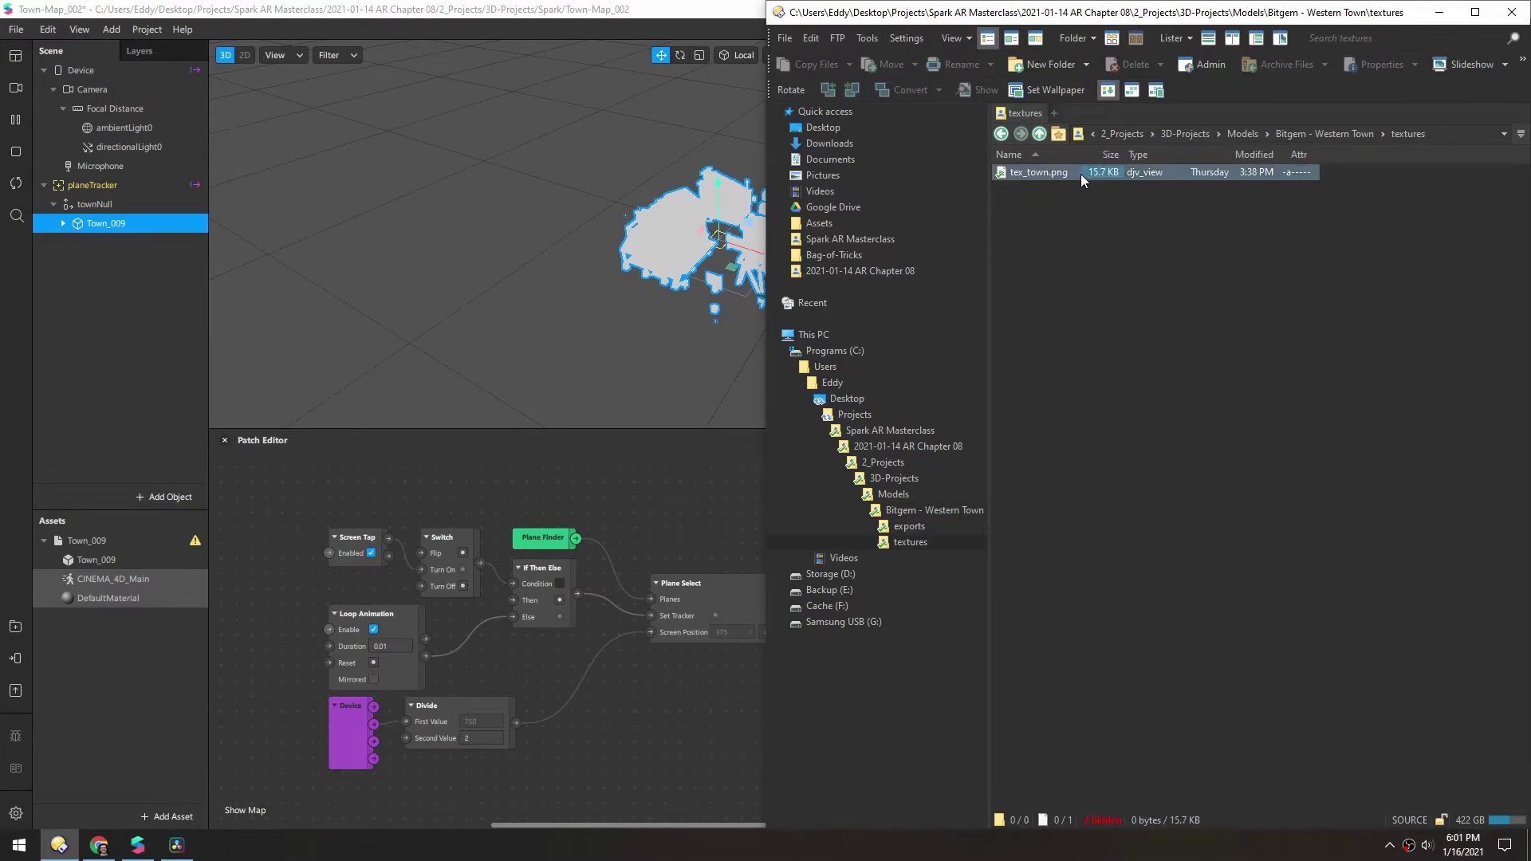
double_click(1003, 174)
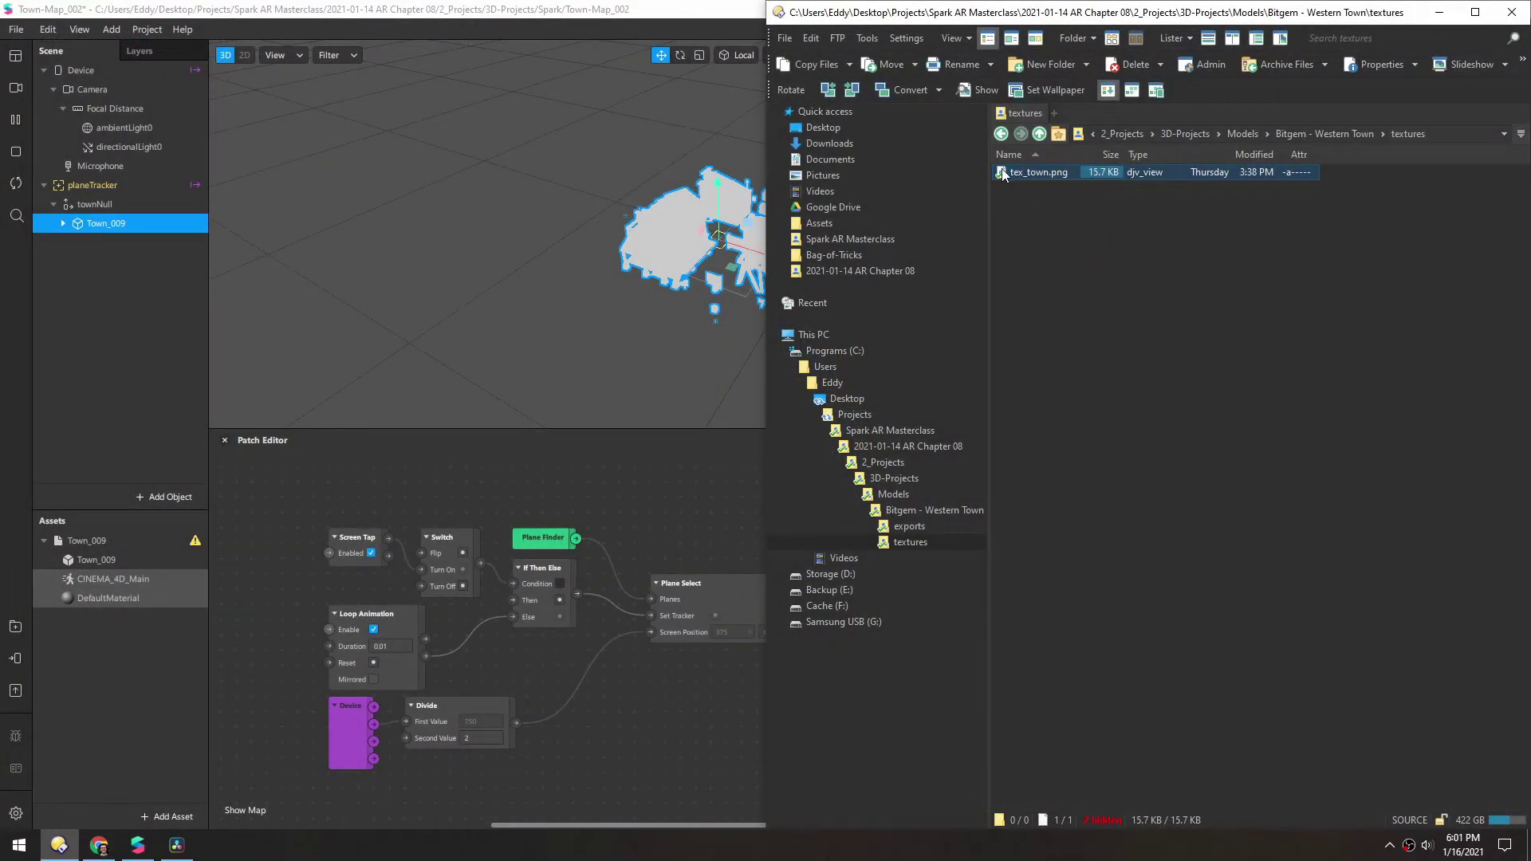
left_click_drag(1003, 176, 99, 682)
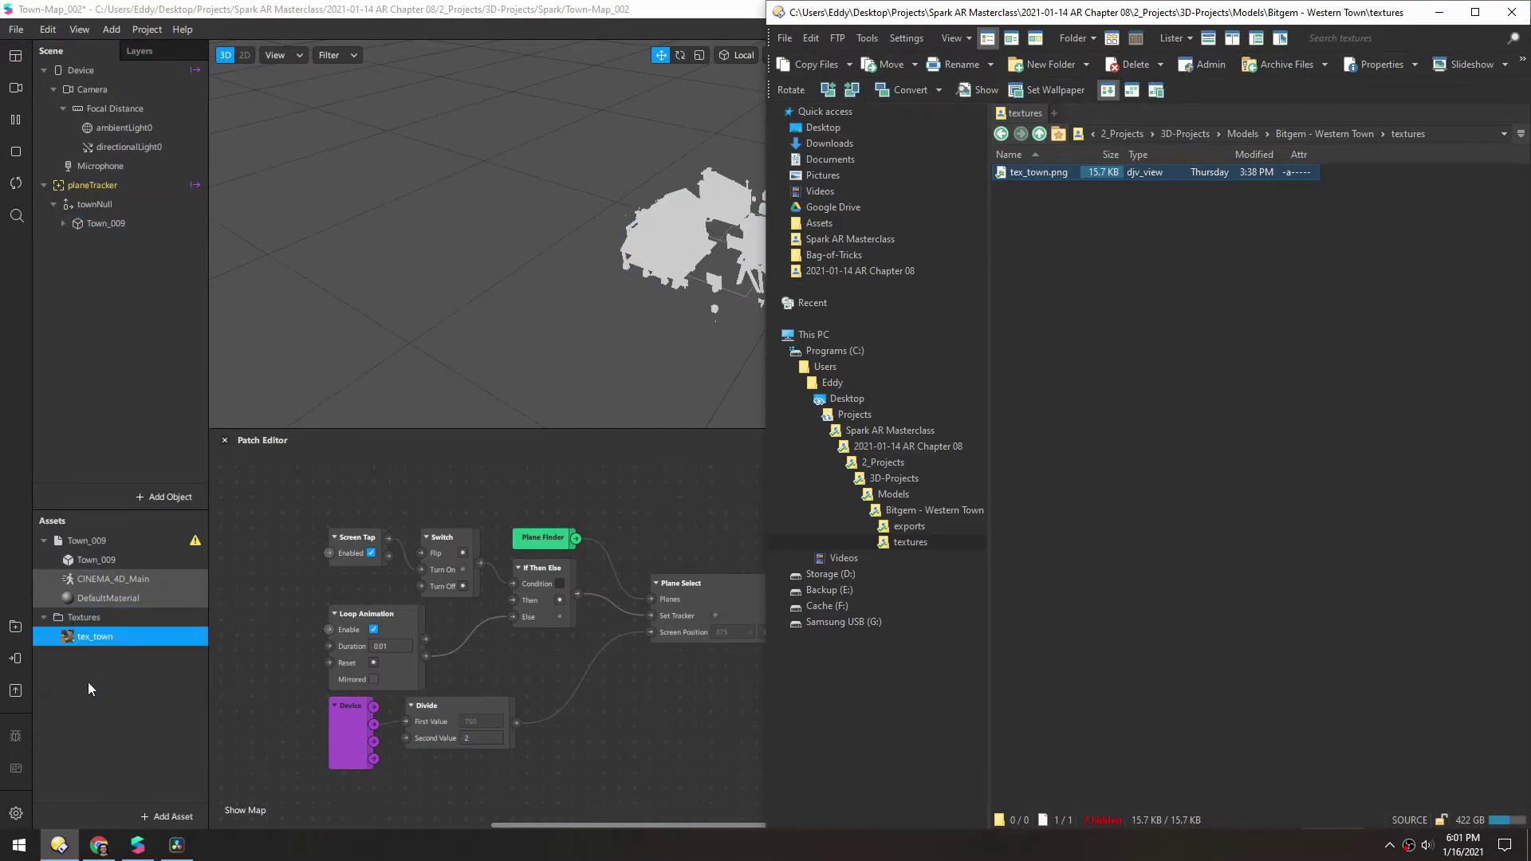
- Back in Spark AR, set tex_town to No compression and its Filtering to None
left_click(88, 682)
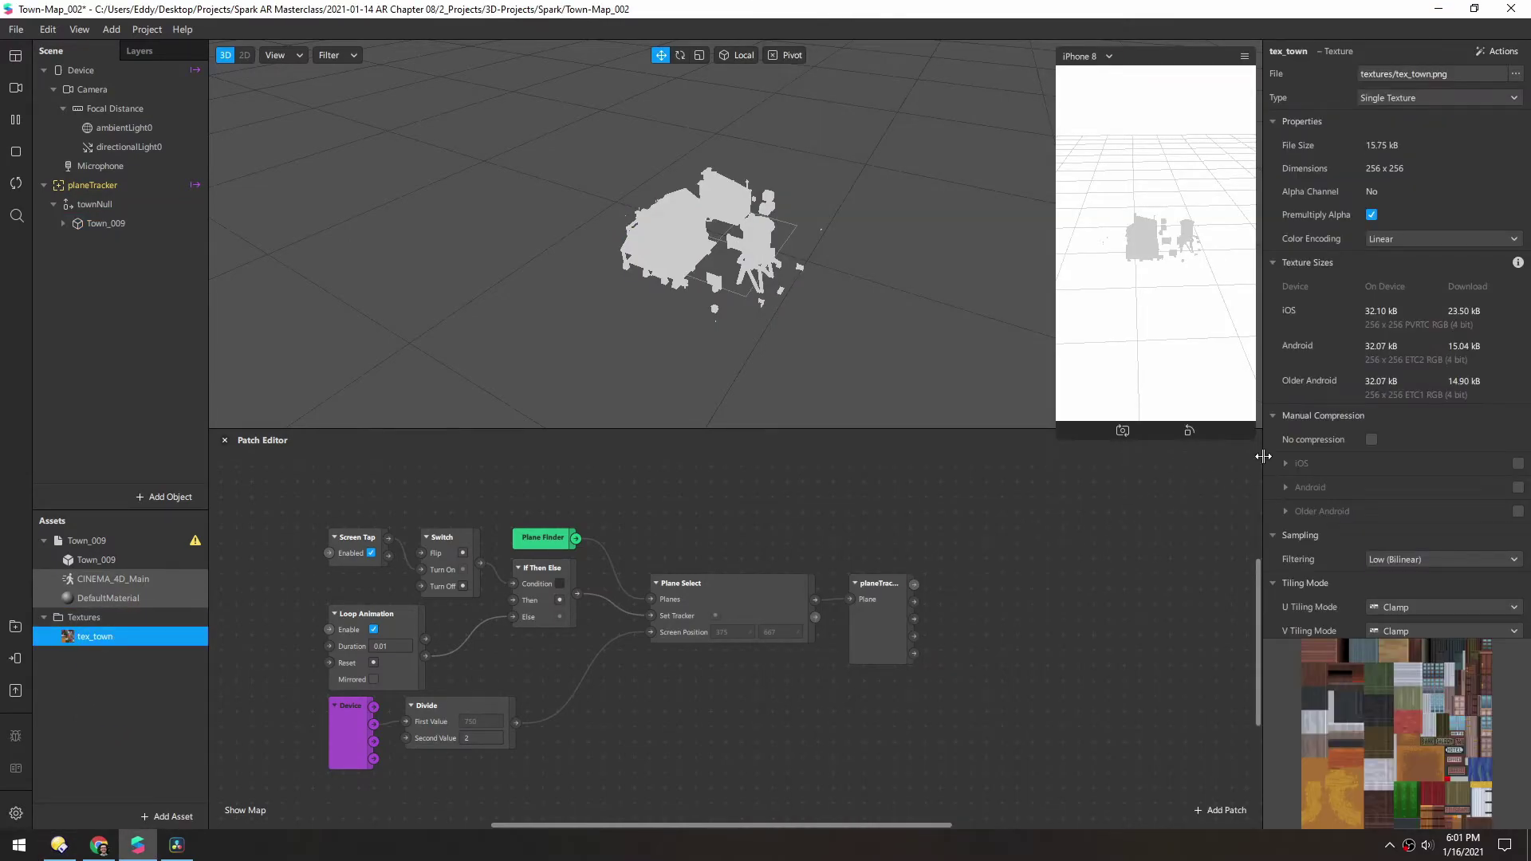
left_click(1371, 440)
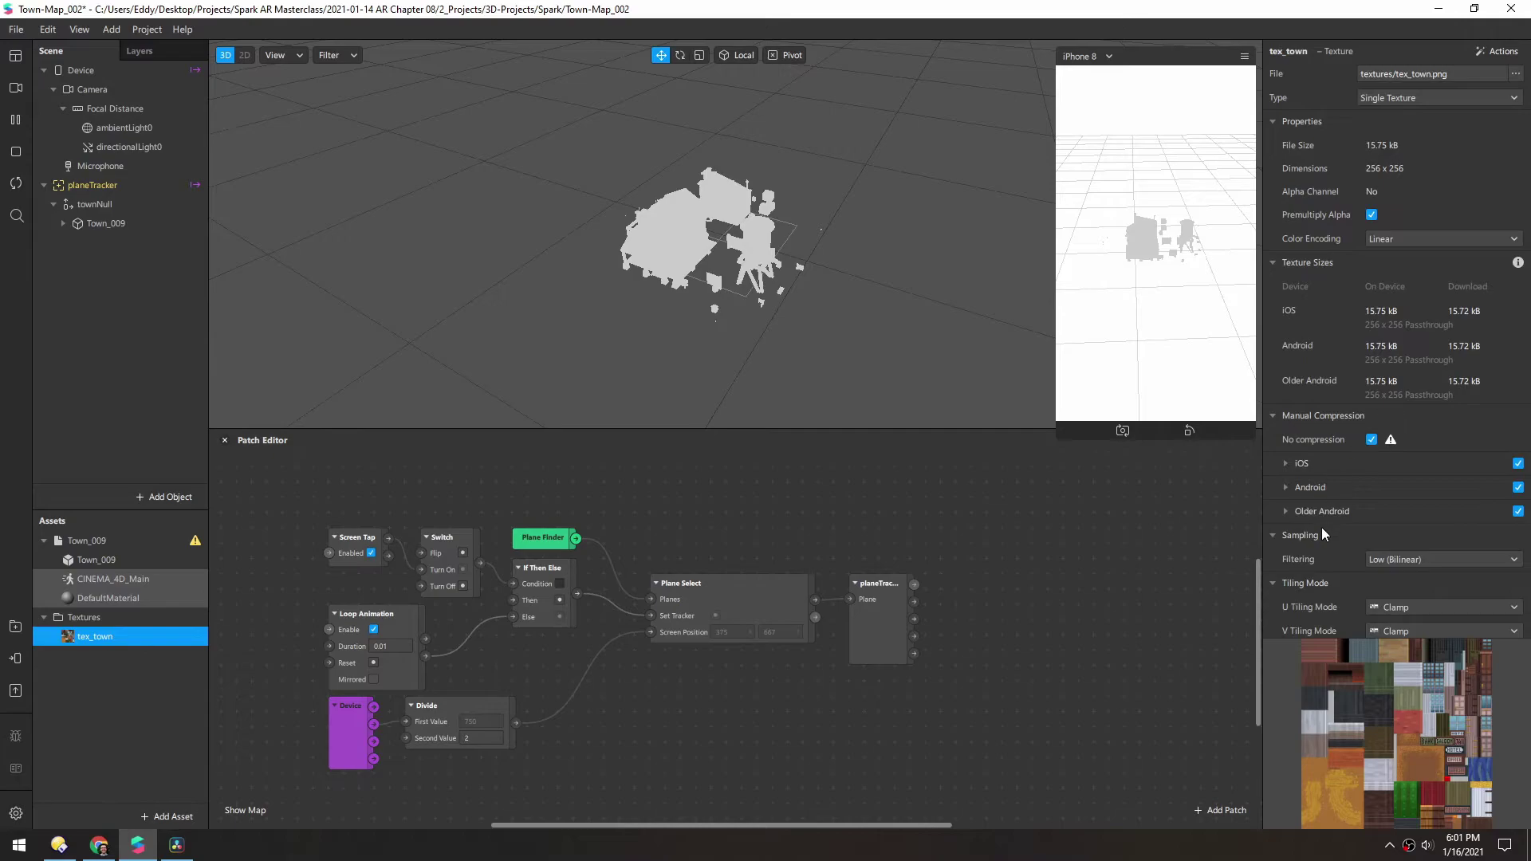
left_click(1401, 562)
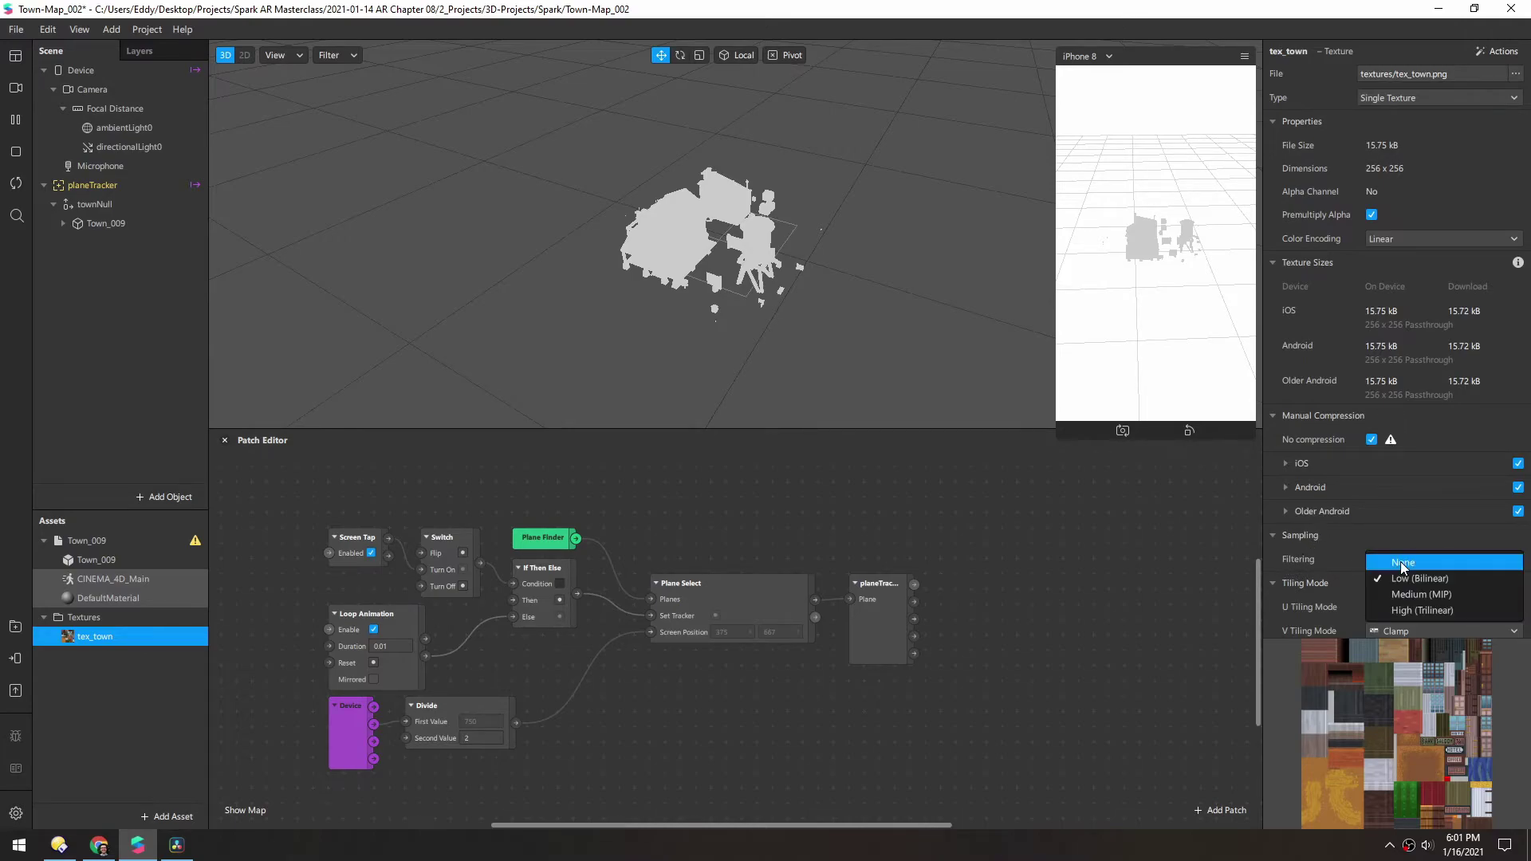
left_click(1404, 563)
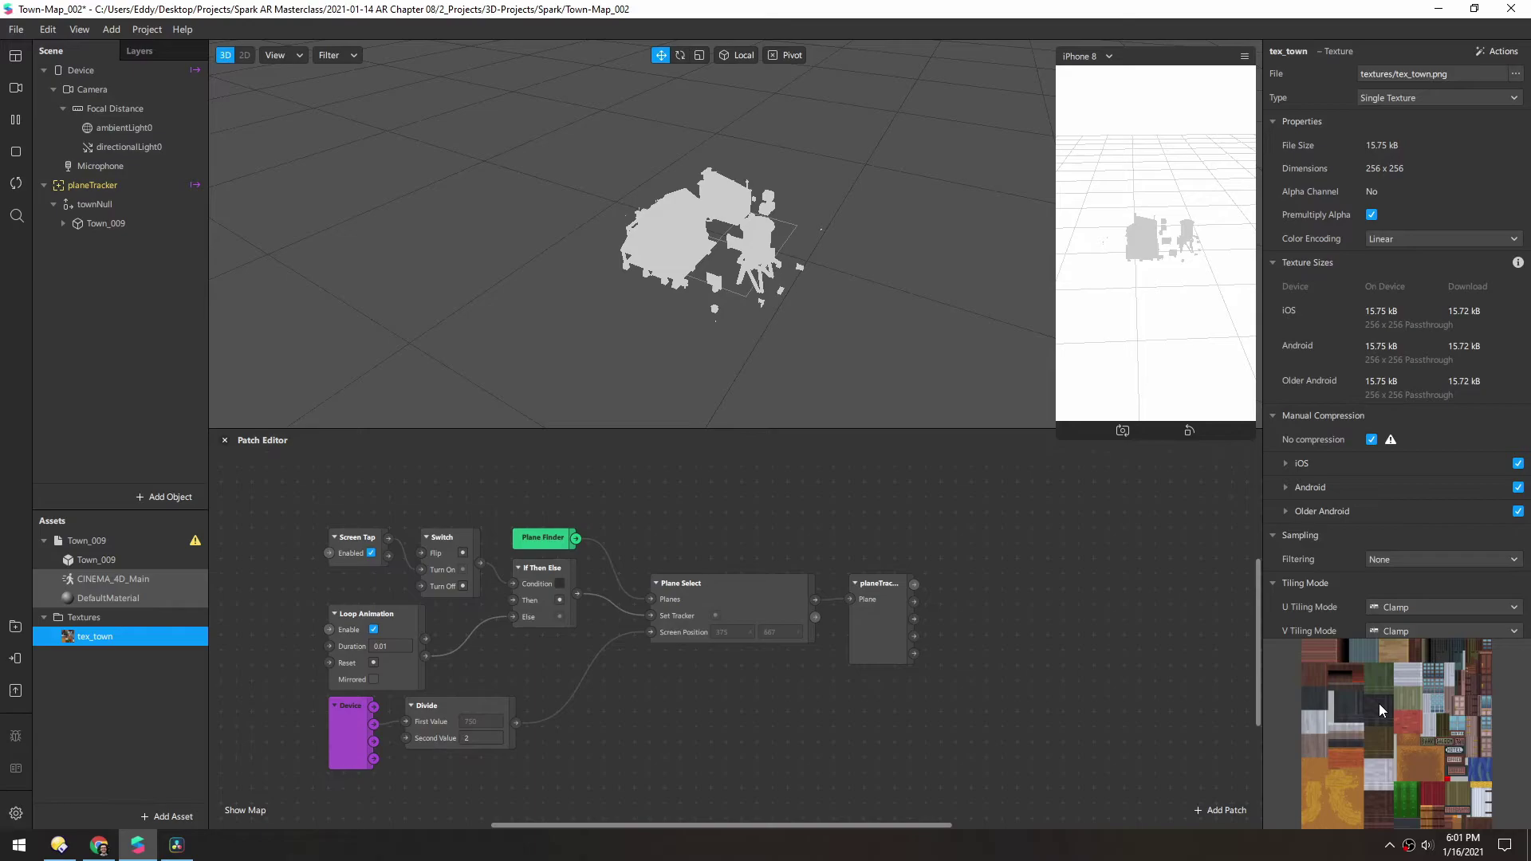
- Assign the tex_town texture to DefaultMaterial
left_click(65, 596)
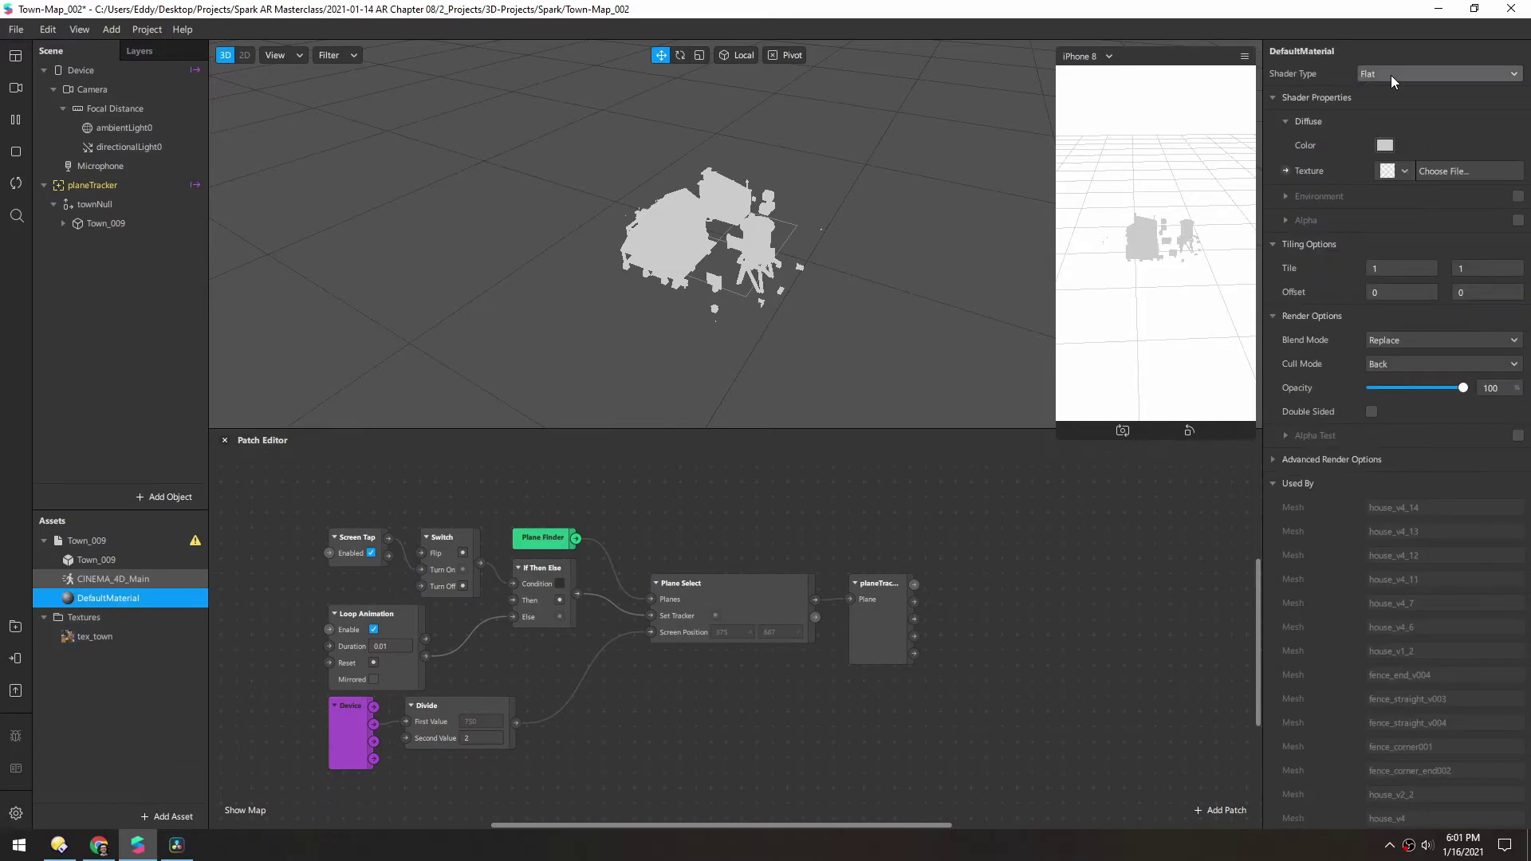
left_click(1404, 170)
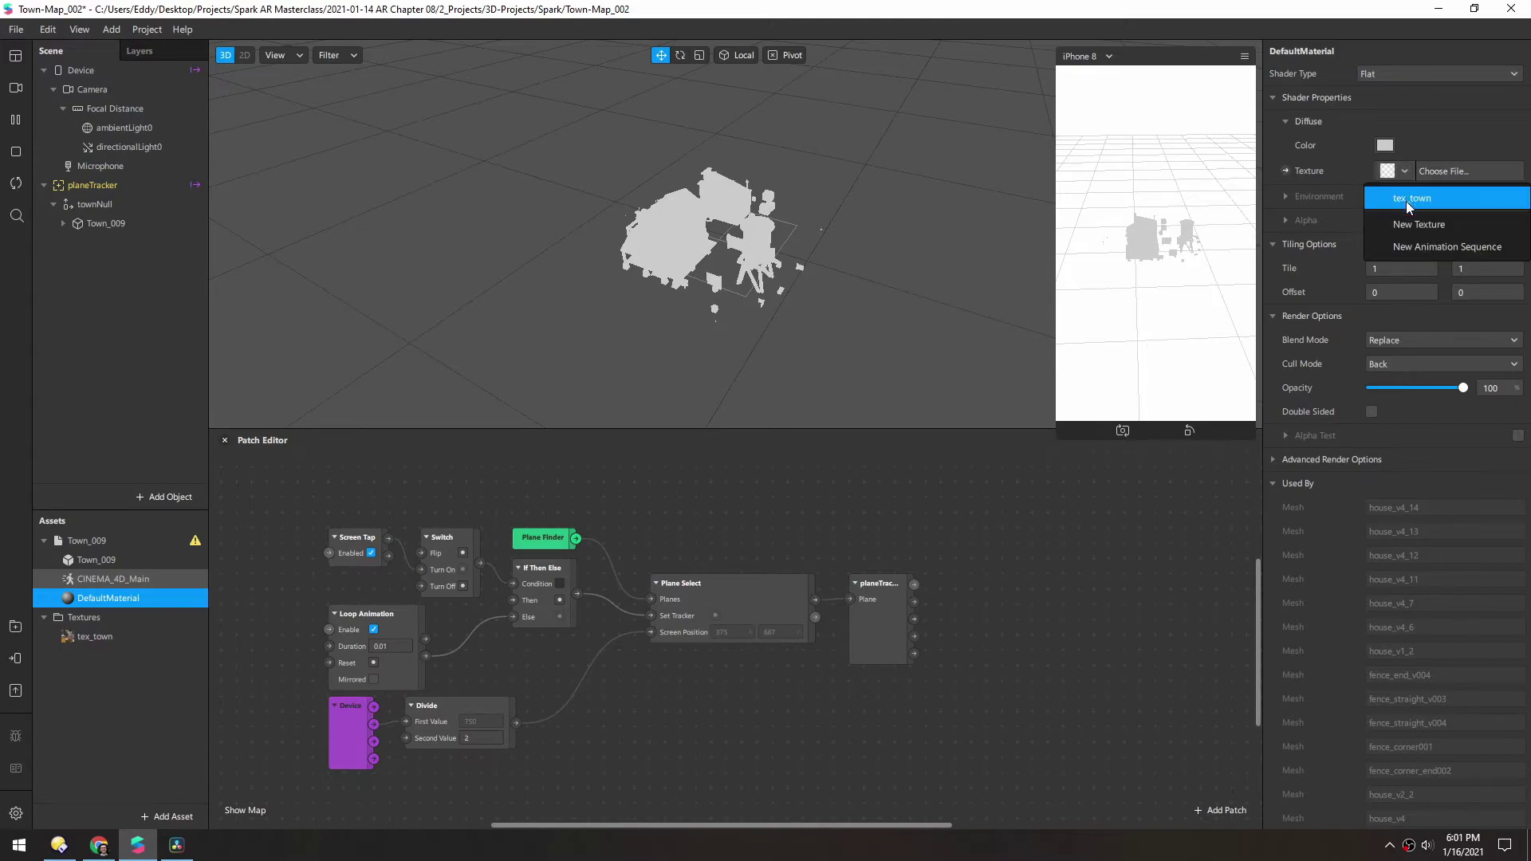
left_click(1406, 198)
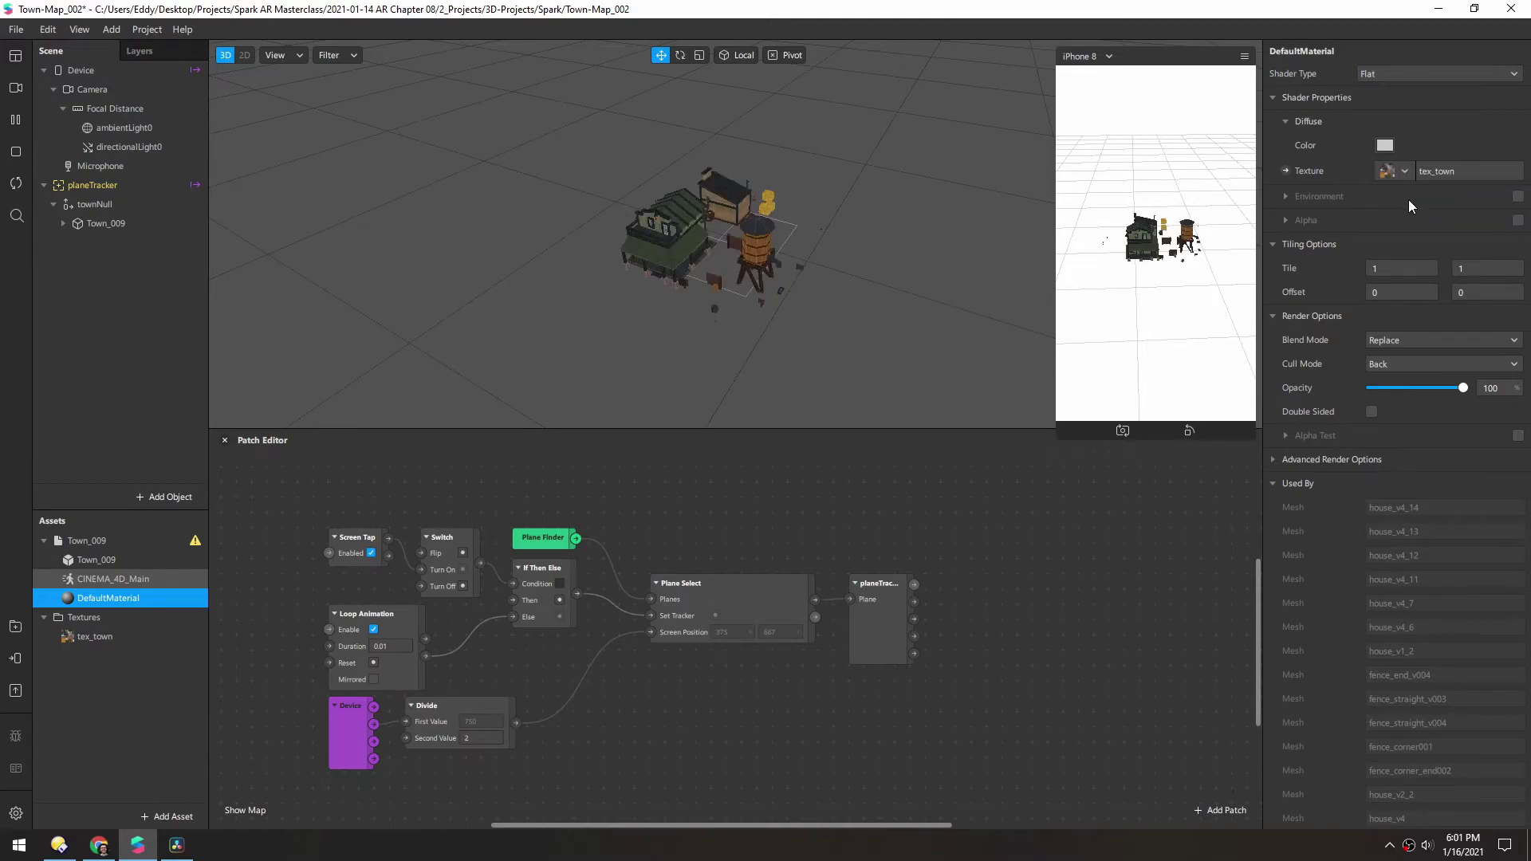
- Set DefaultMaterial's diffuse colour to white and view the textured town from a lower angle
left_click(1384, 146)
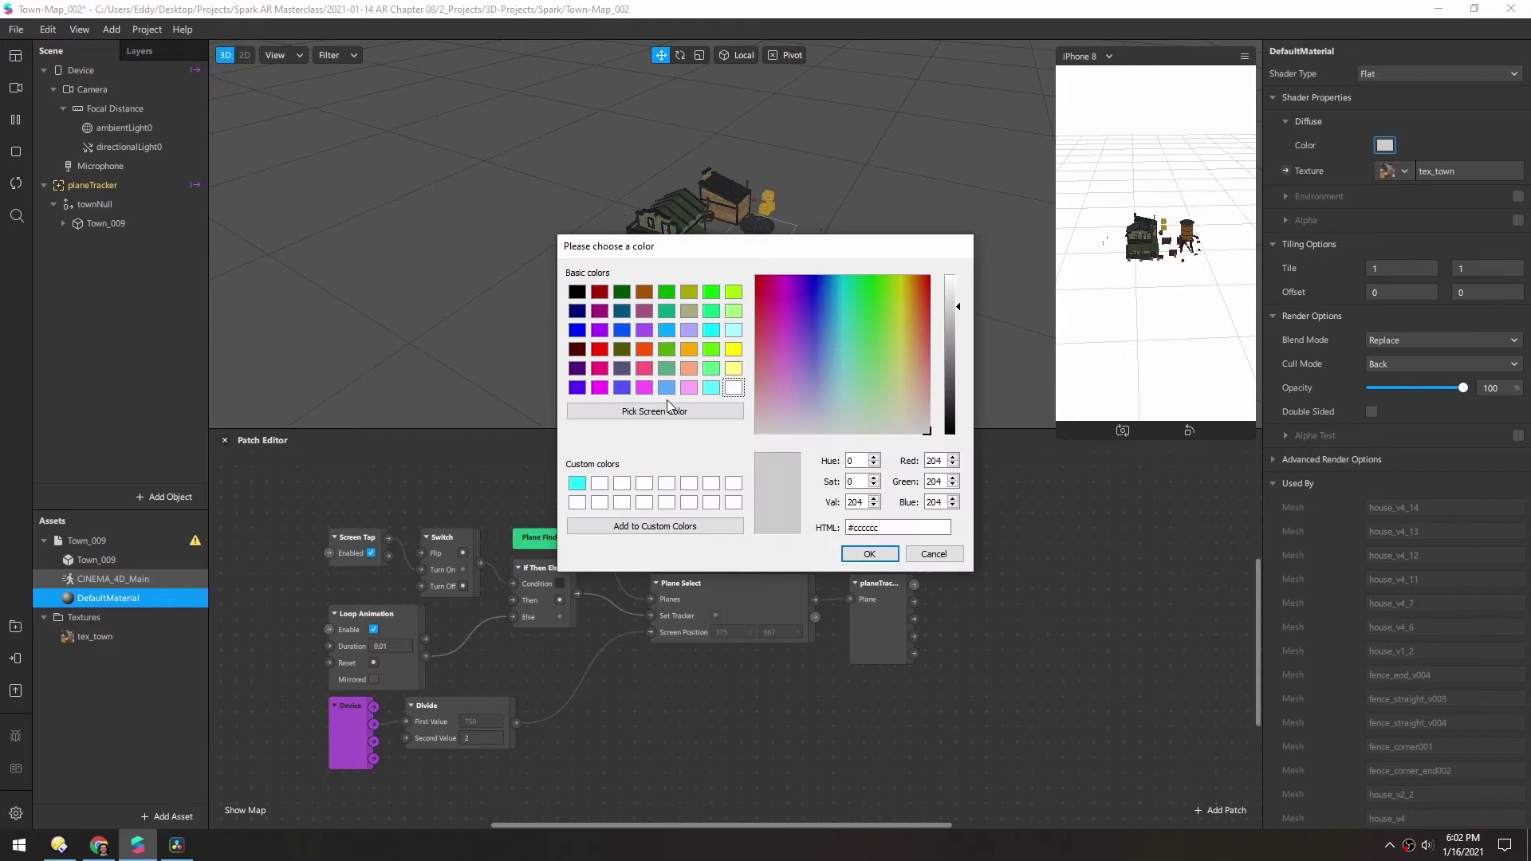
left_click(733, 388)
left_click(869, 554)
scroll(789, 289, "up", 5)
right_click_drag(679, 231, 758, 212)
scroll(758, 212, "down", 5)
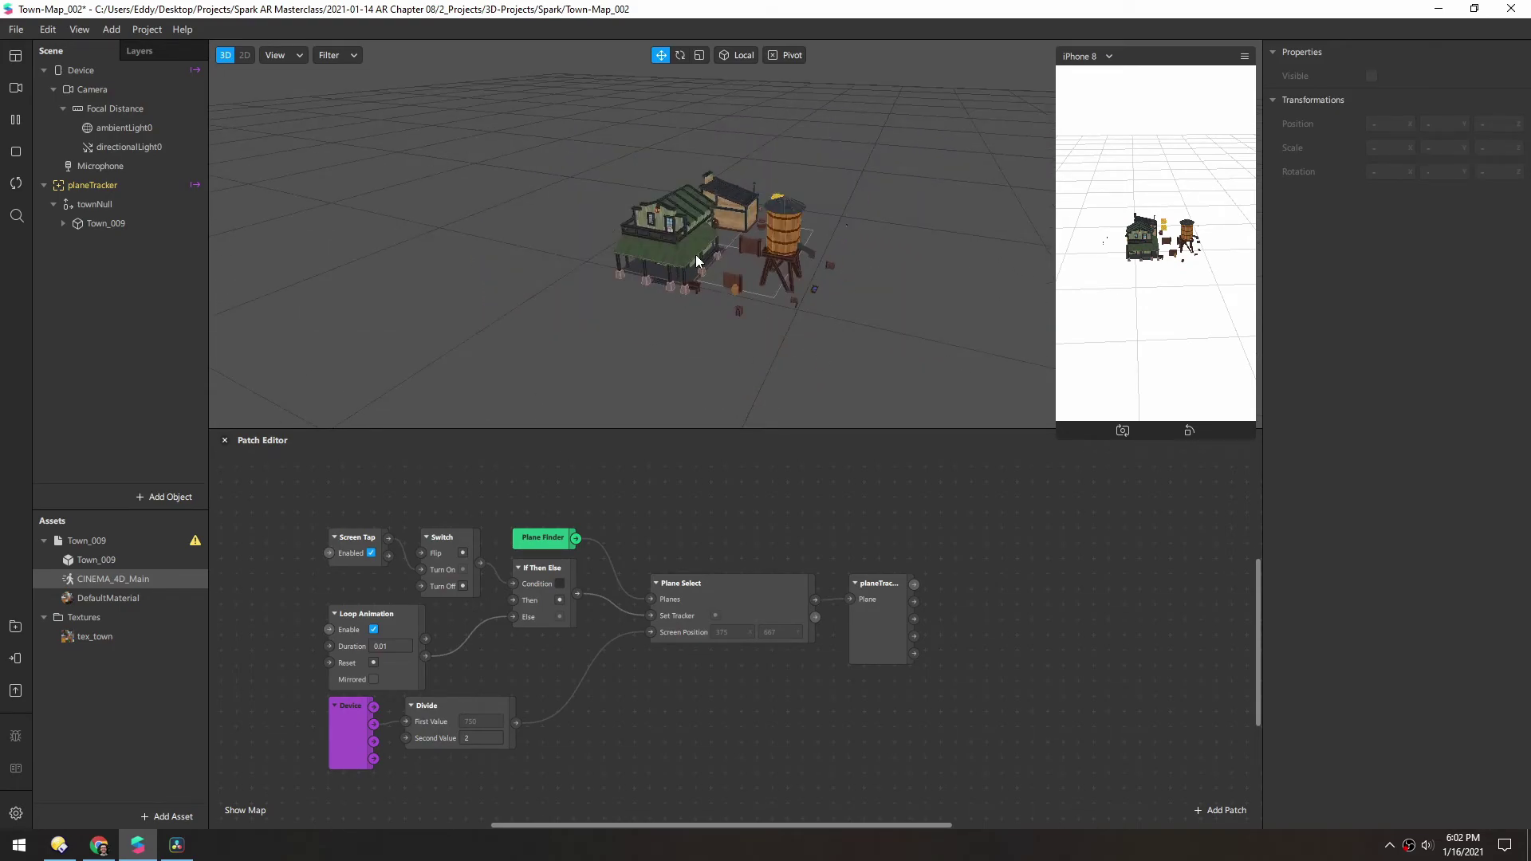
right_click_drag(511, 304, 692, 247)
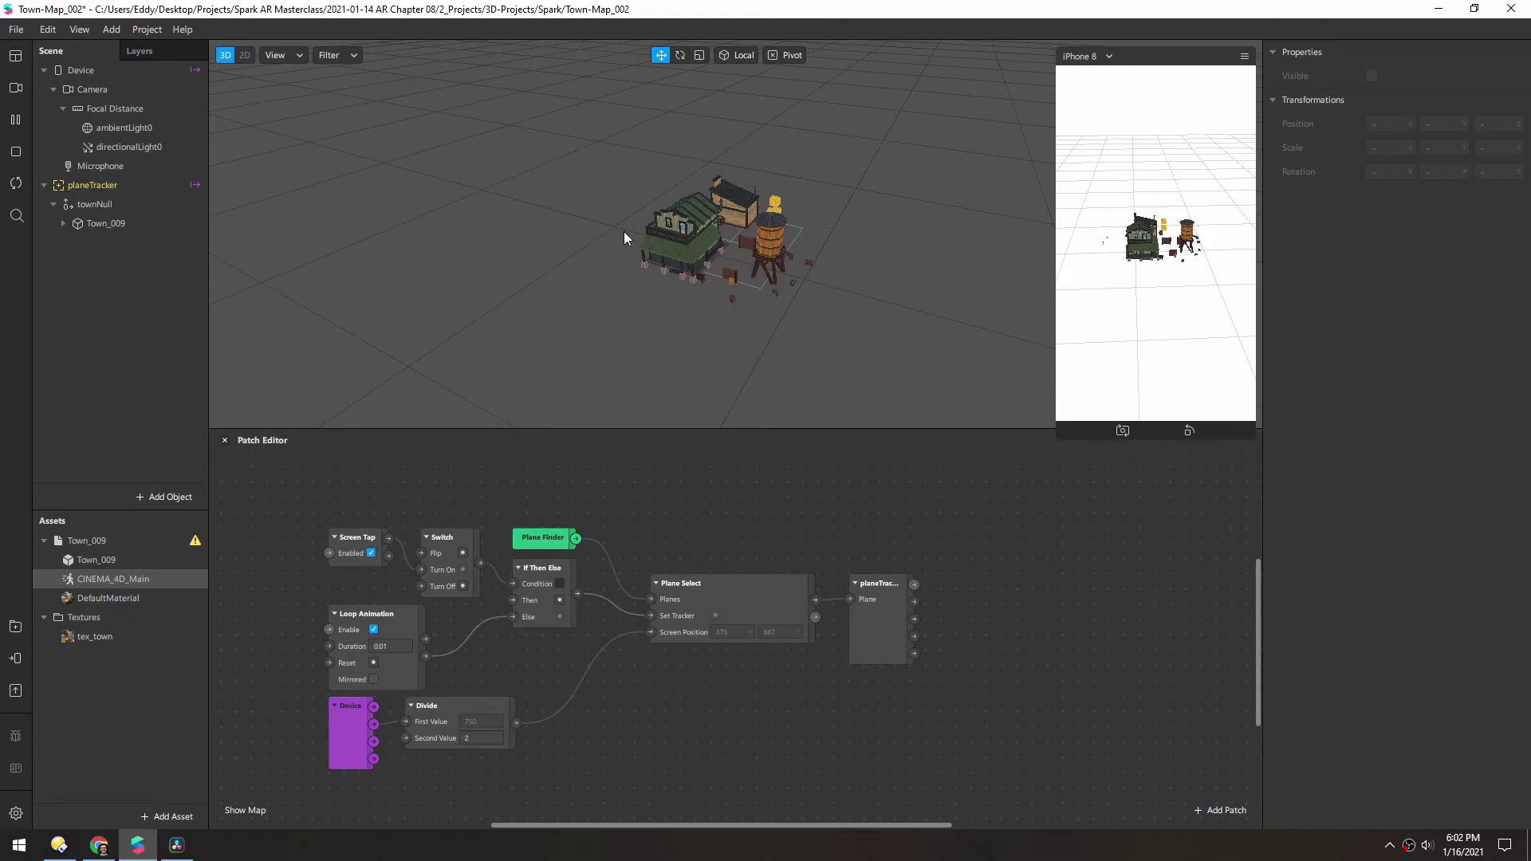
- Create a new animation controller for the Town_009 model
left_click(76, 224)
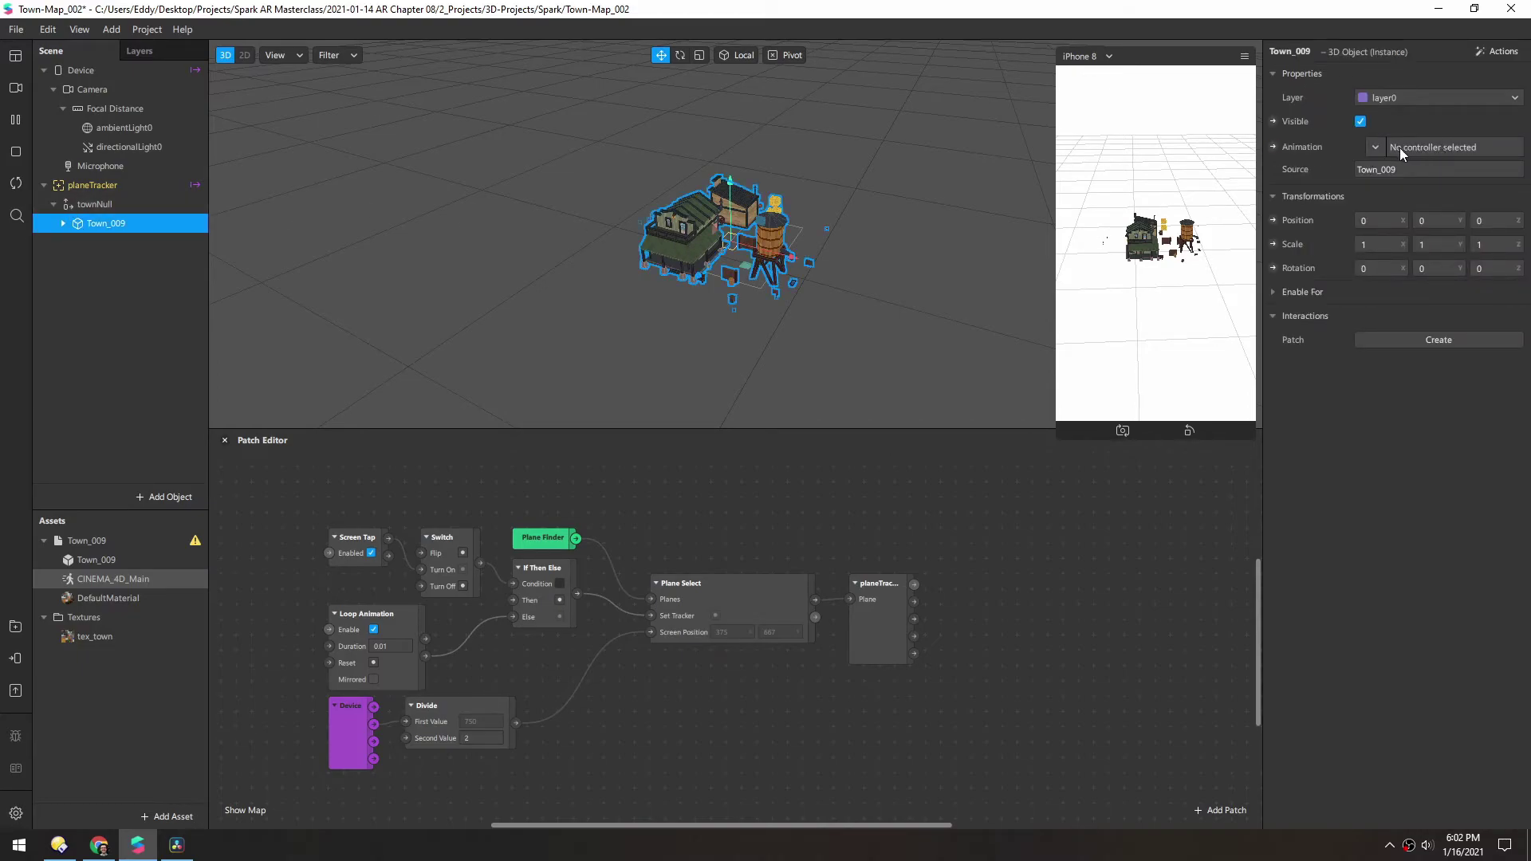
left_click(1373, 147)
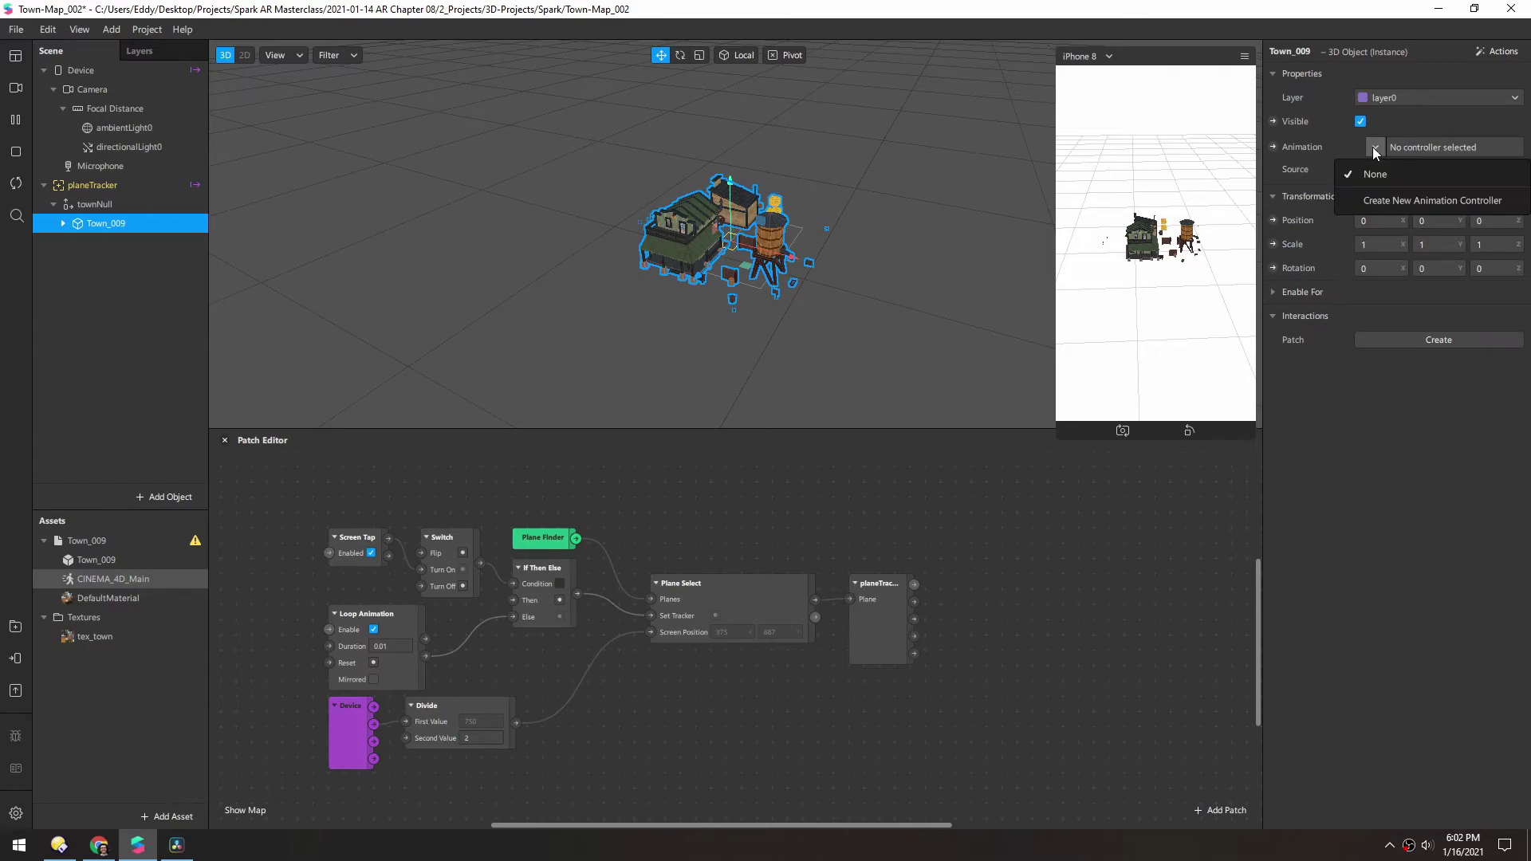
left_click(1464, 202)
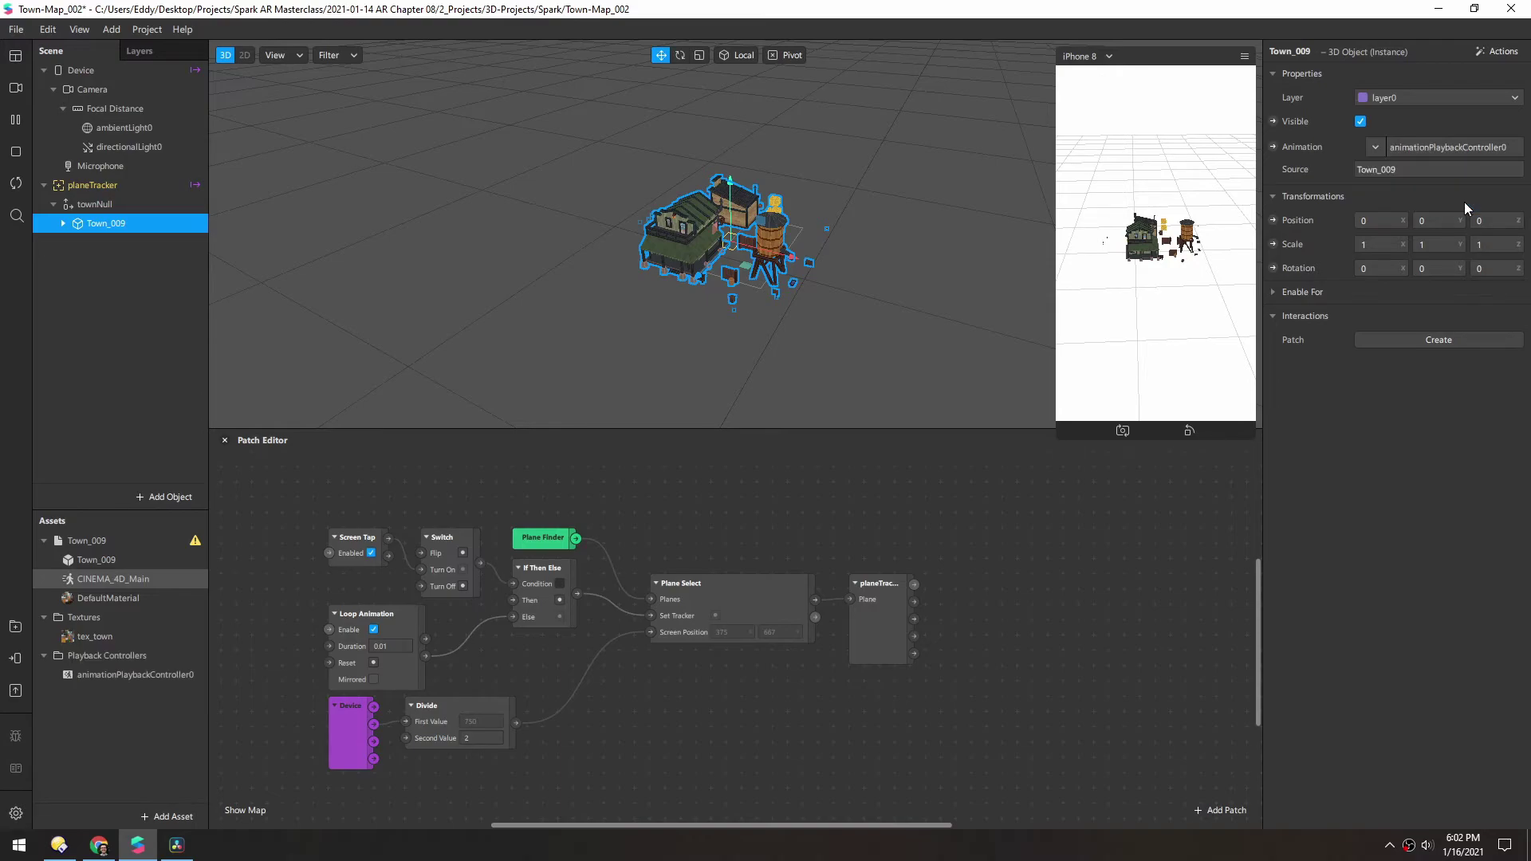
- Select the CINEMA_4D_Main clip and enlarge the viewport to watch the town animate
left_click(69, 584)
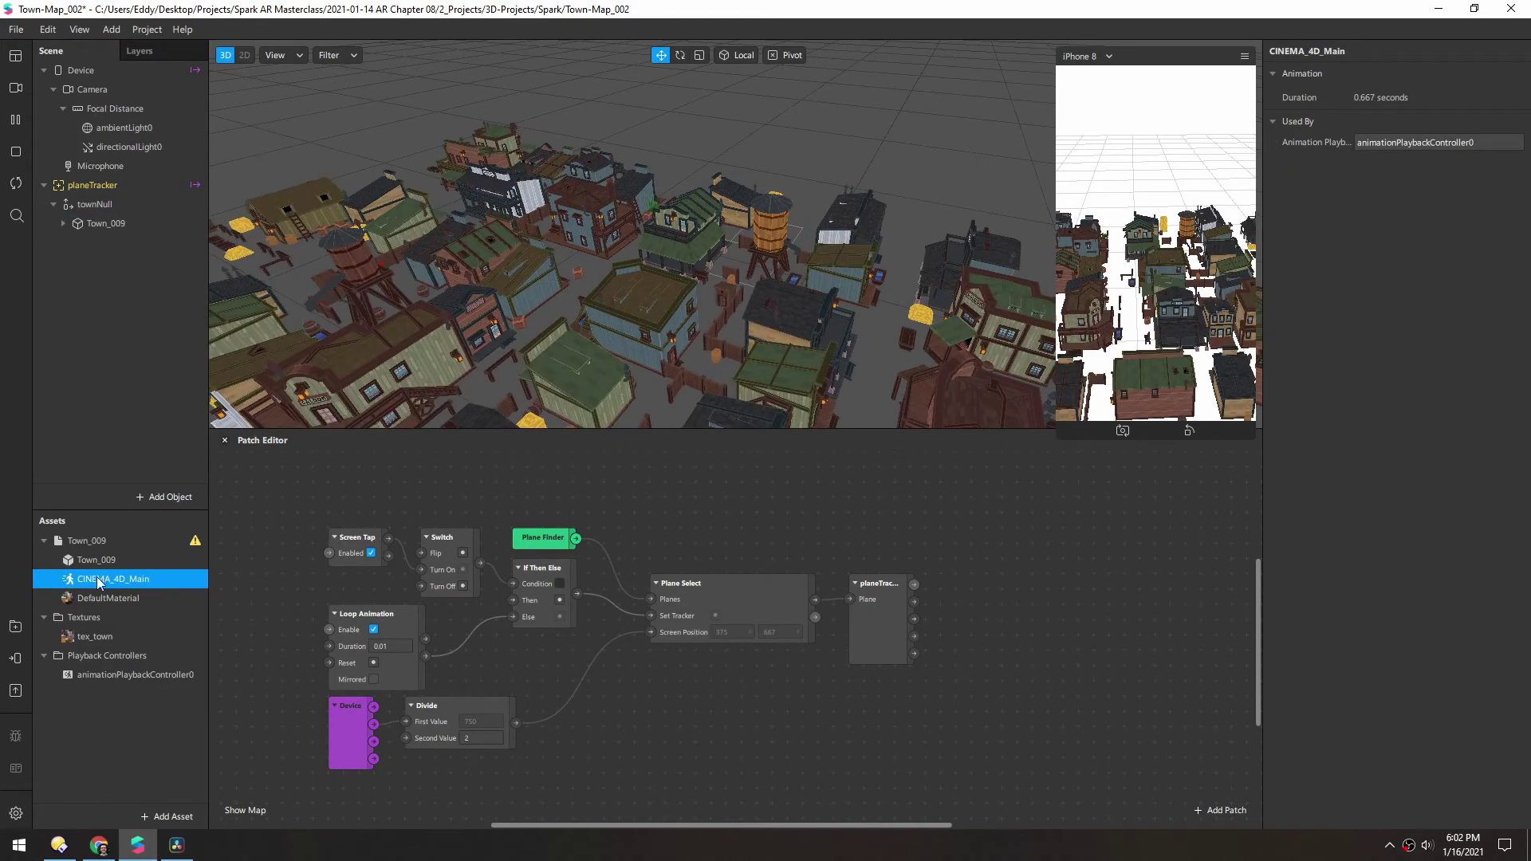
left_click_drag(660, 441, 662, 658)
scroll(658, 380, "down", 3)
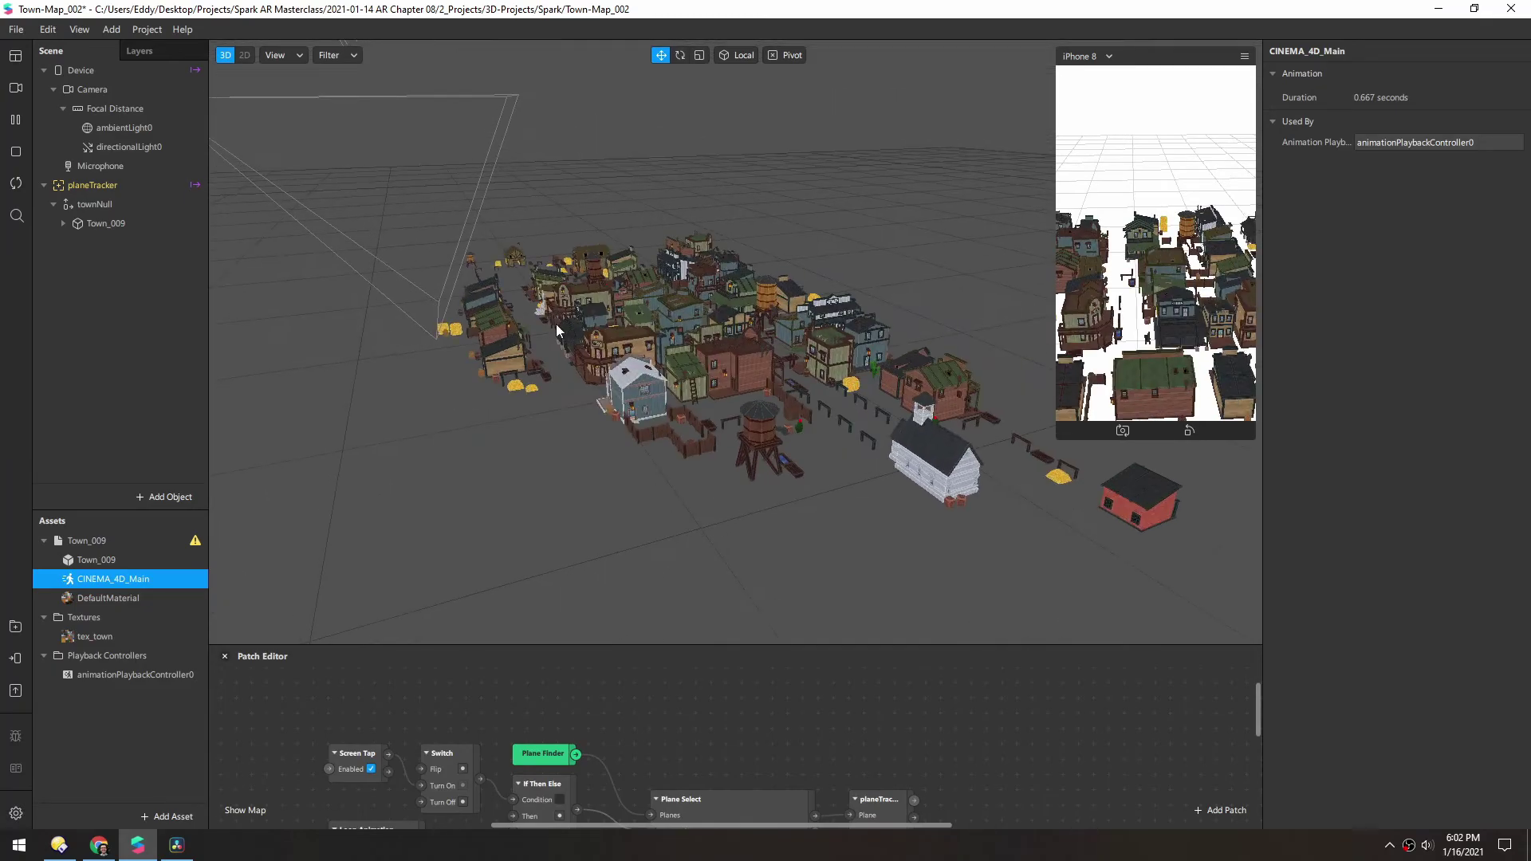
middle_click_drag(725, 351, 705, 320)
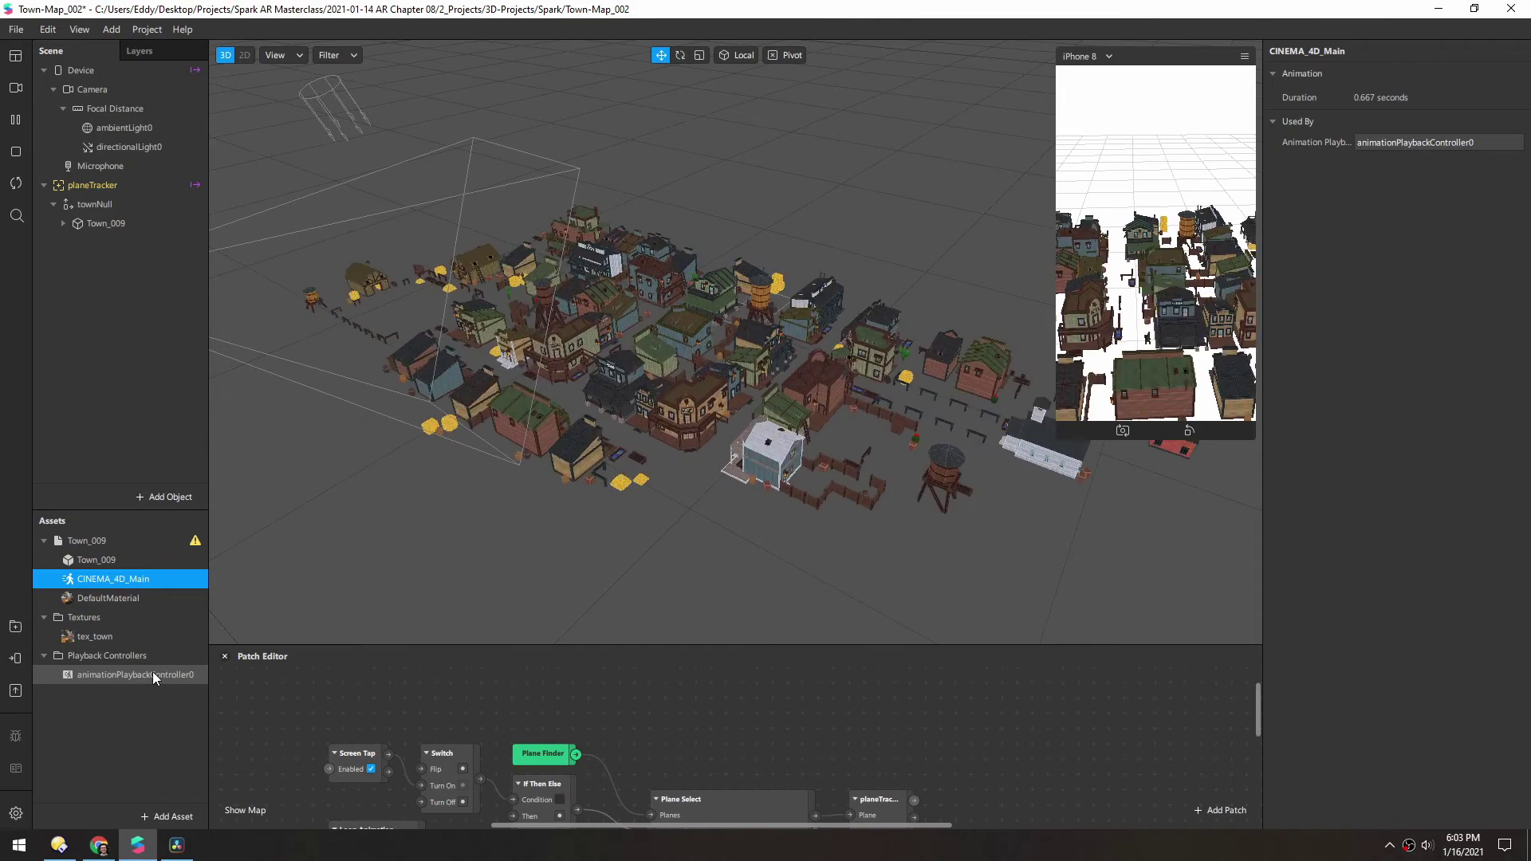
- Change animationPlaybackController0's Speed from 100 to 10
left_click(112, 674)
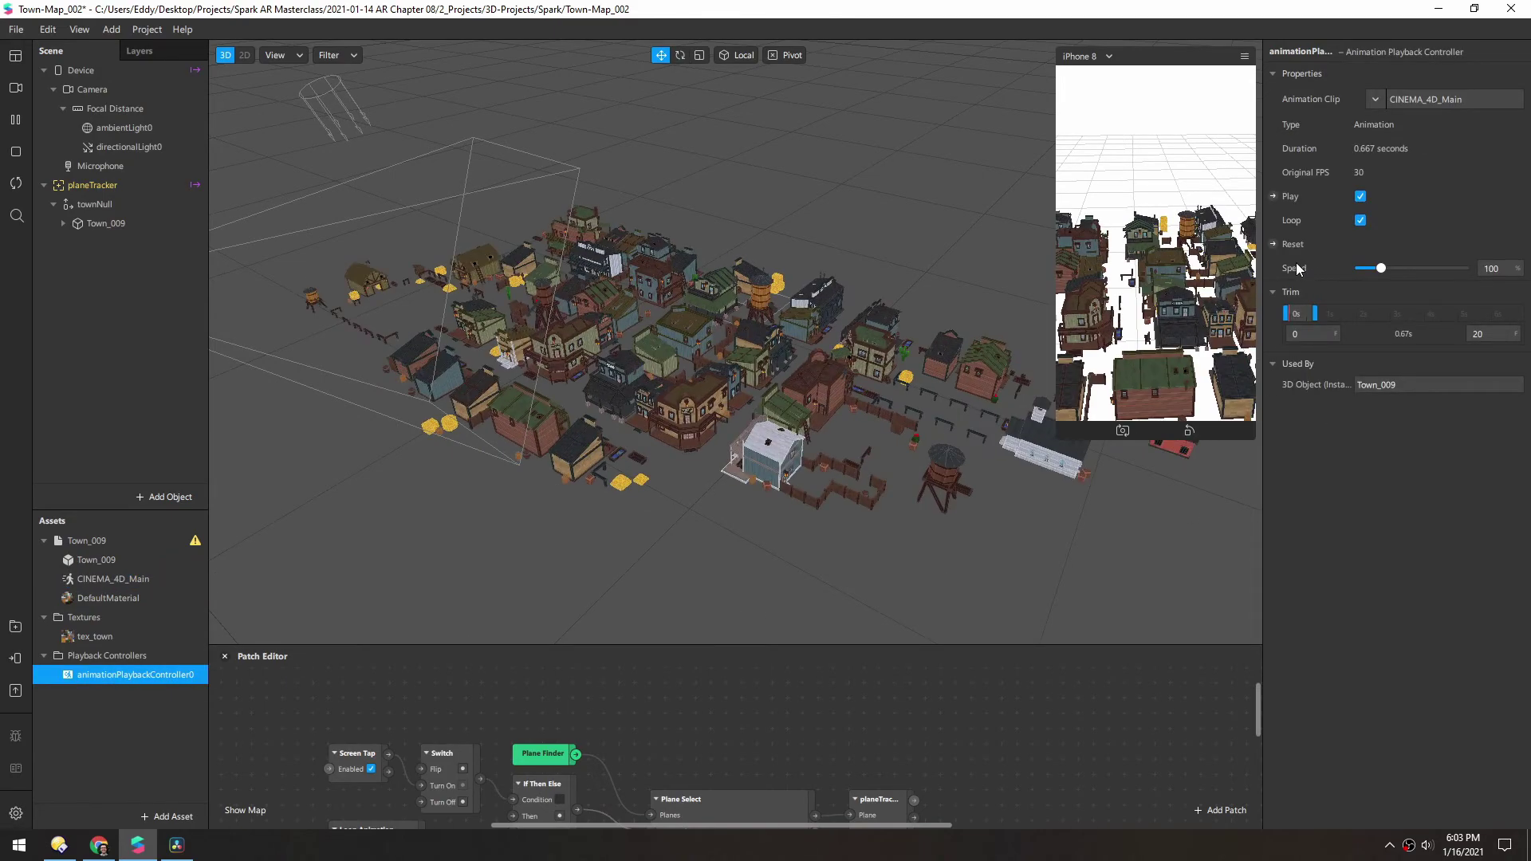
double_click(1485, 269)
type("10")
key("Return")
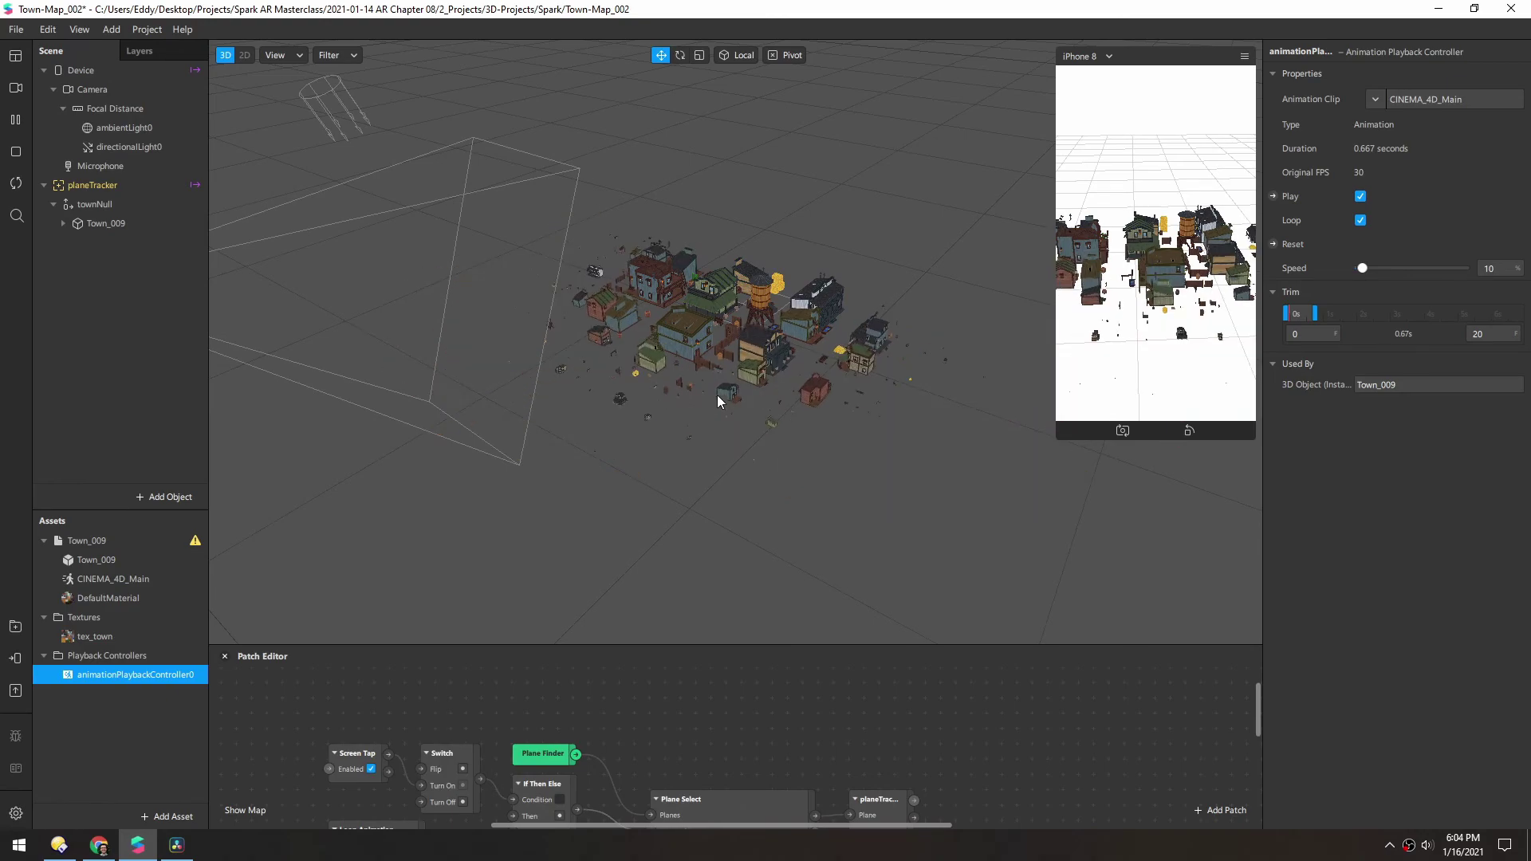
scroll(731, 278, "up", 5)
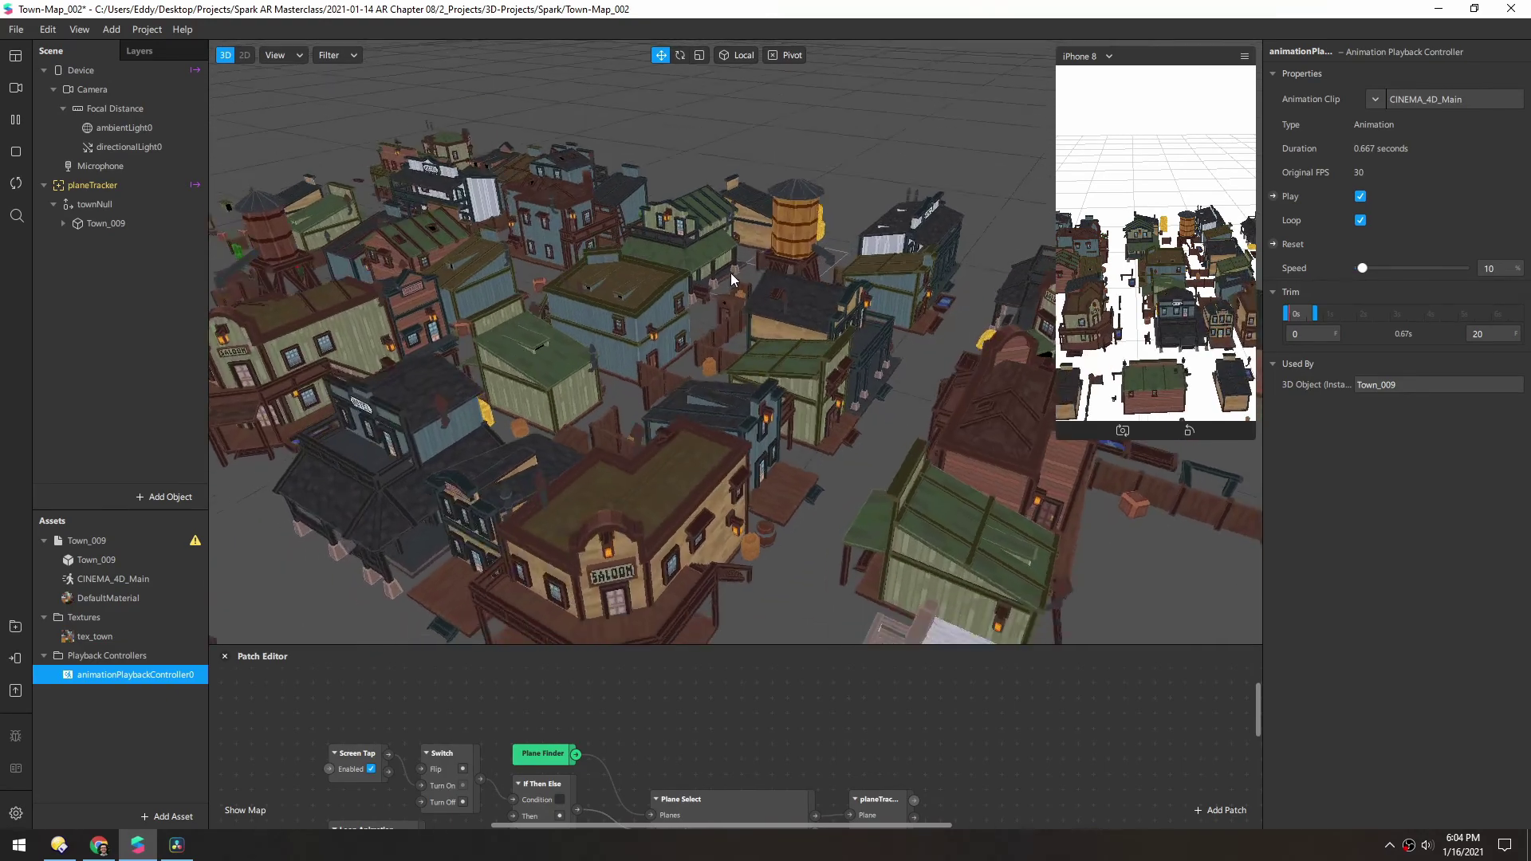
scroll(731, 278, "up", 8)
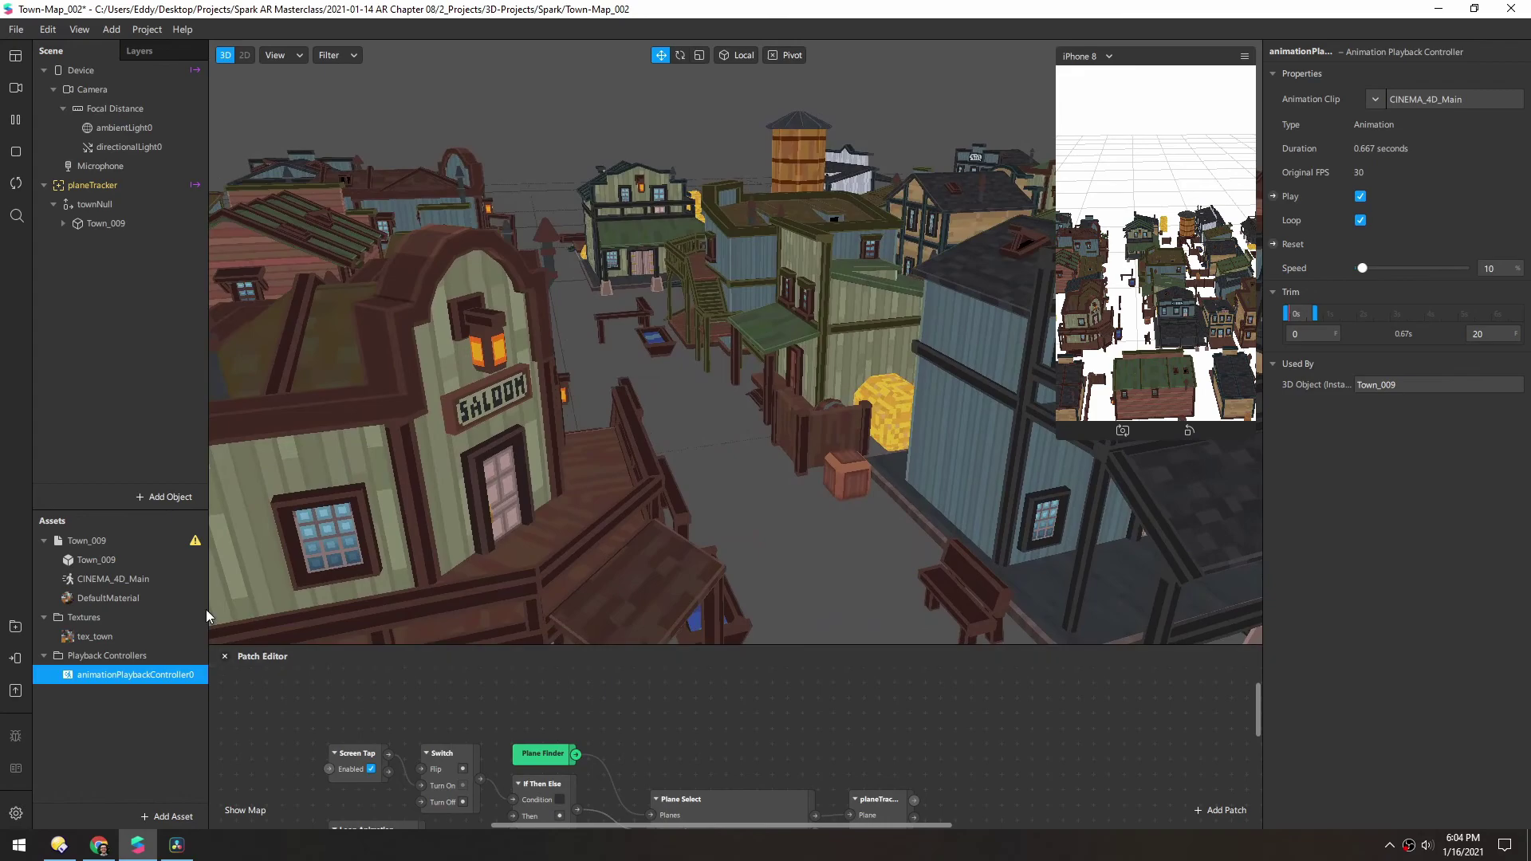
- Show the Asset Summary panel, make it taller, and orbit to a higher view of the town
left_click(15, 56)
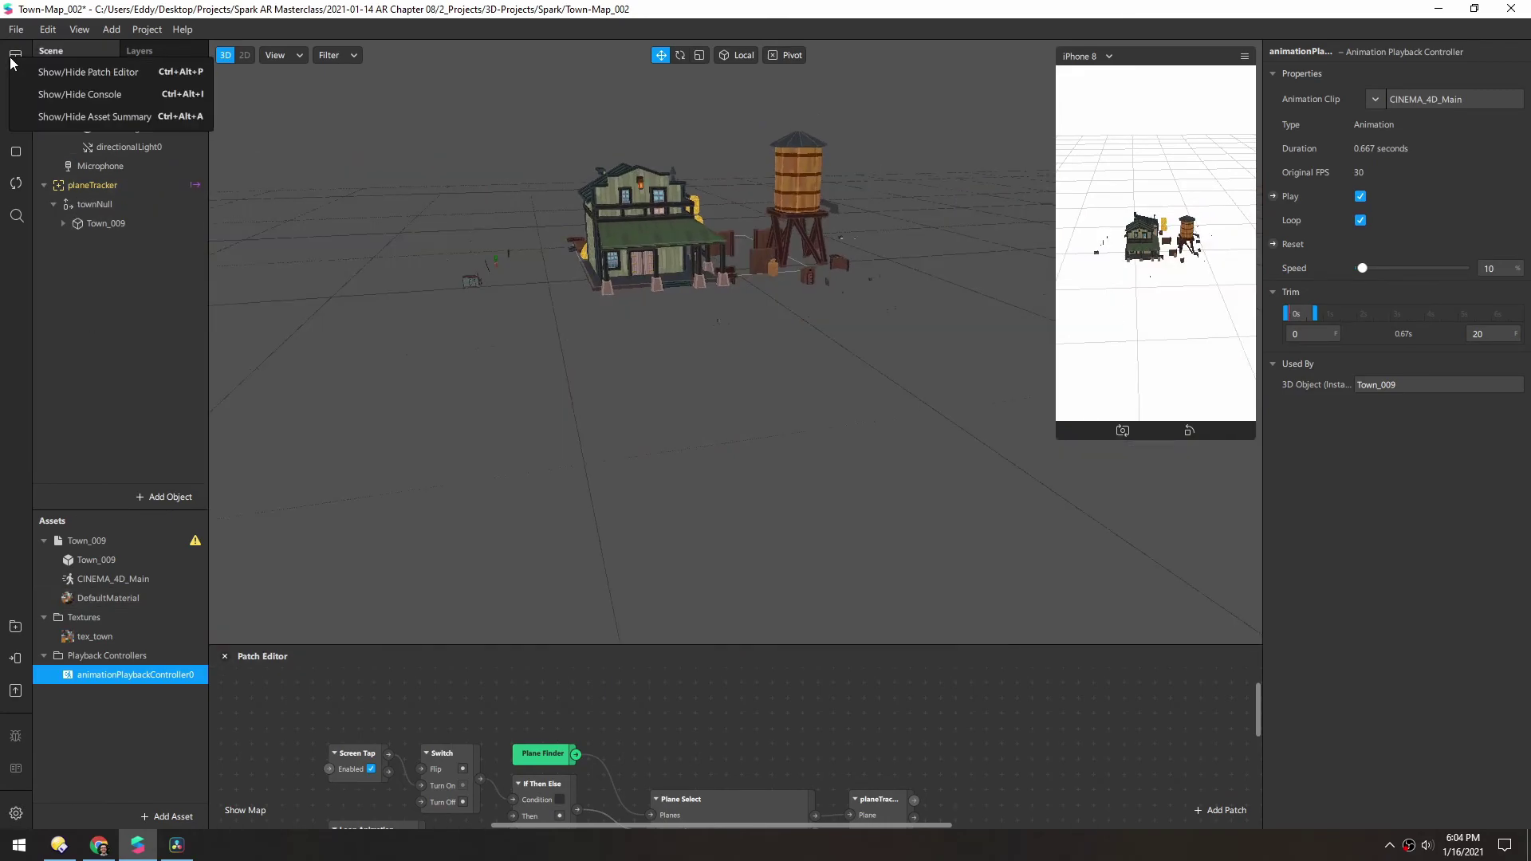
left_click(109, 116)
left_click_drag(791, 645, 792, 540)
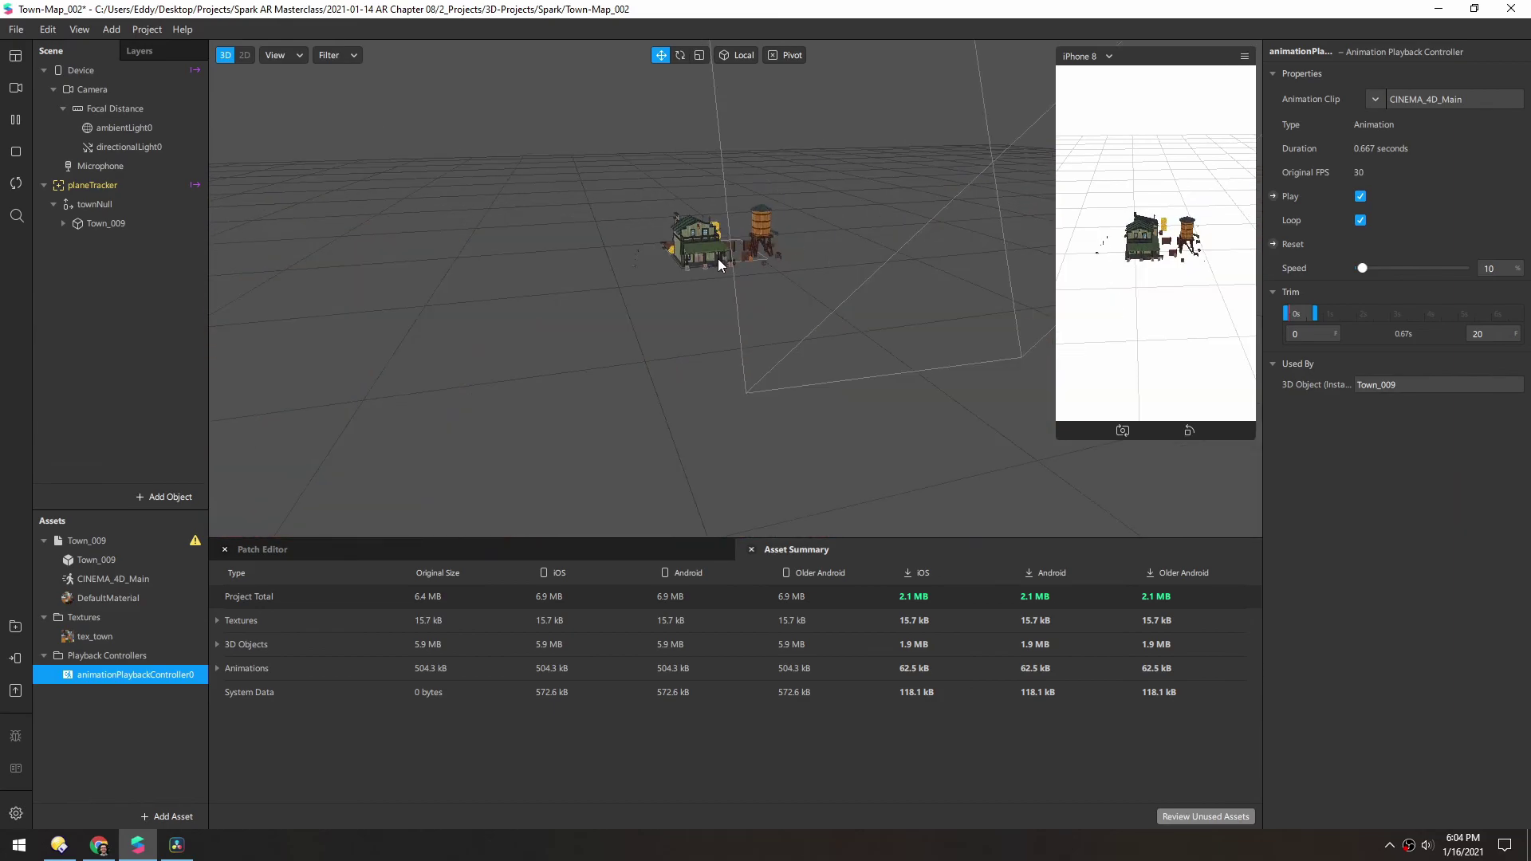
left_click_drag(714, 262, 577, 279)
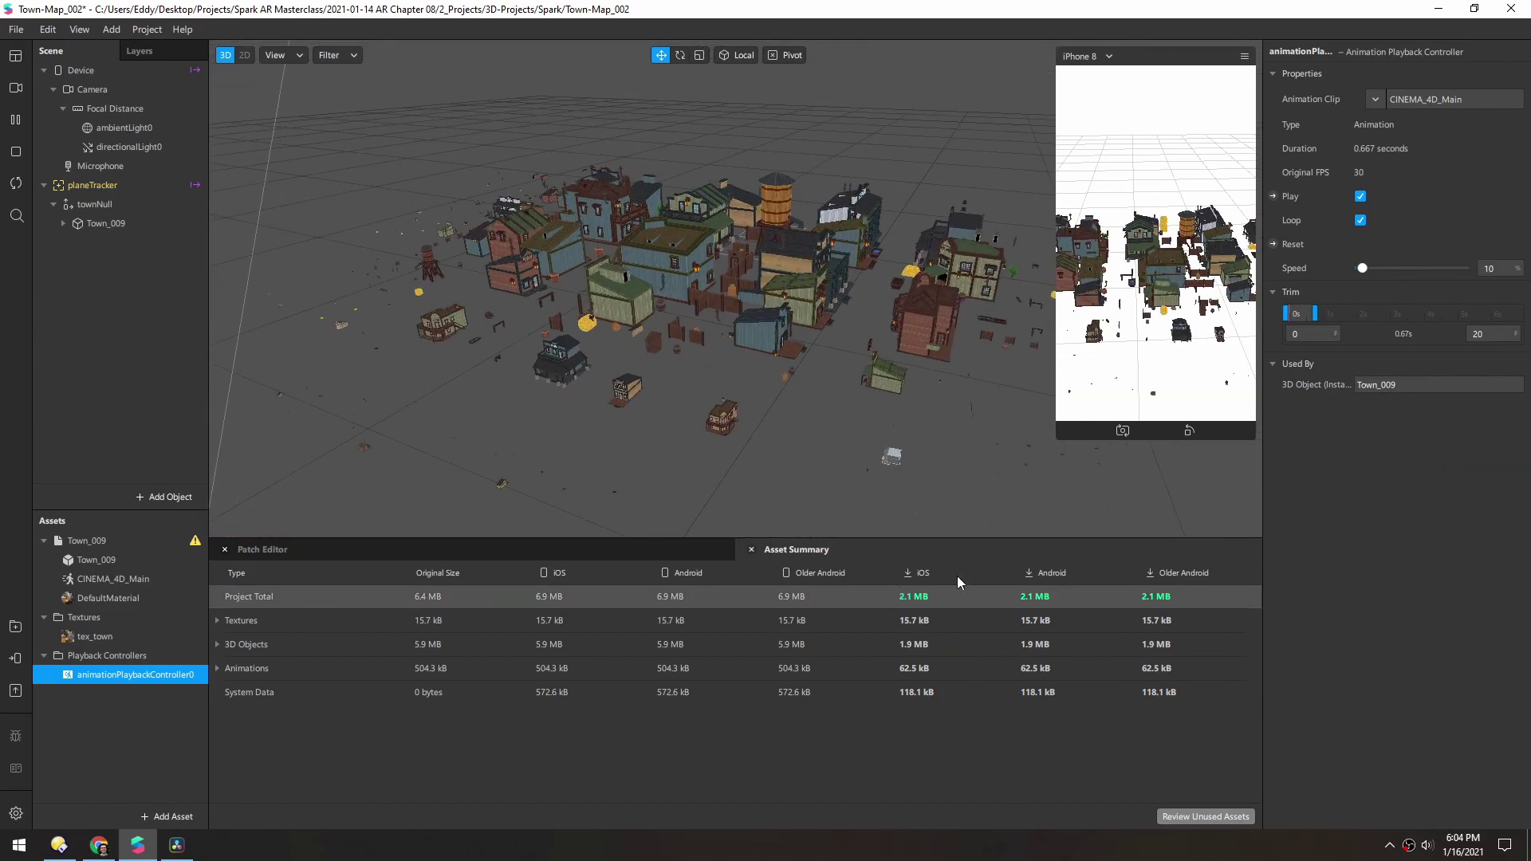
left_click_drag(663, 254, 699, 271)
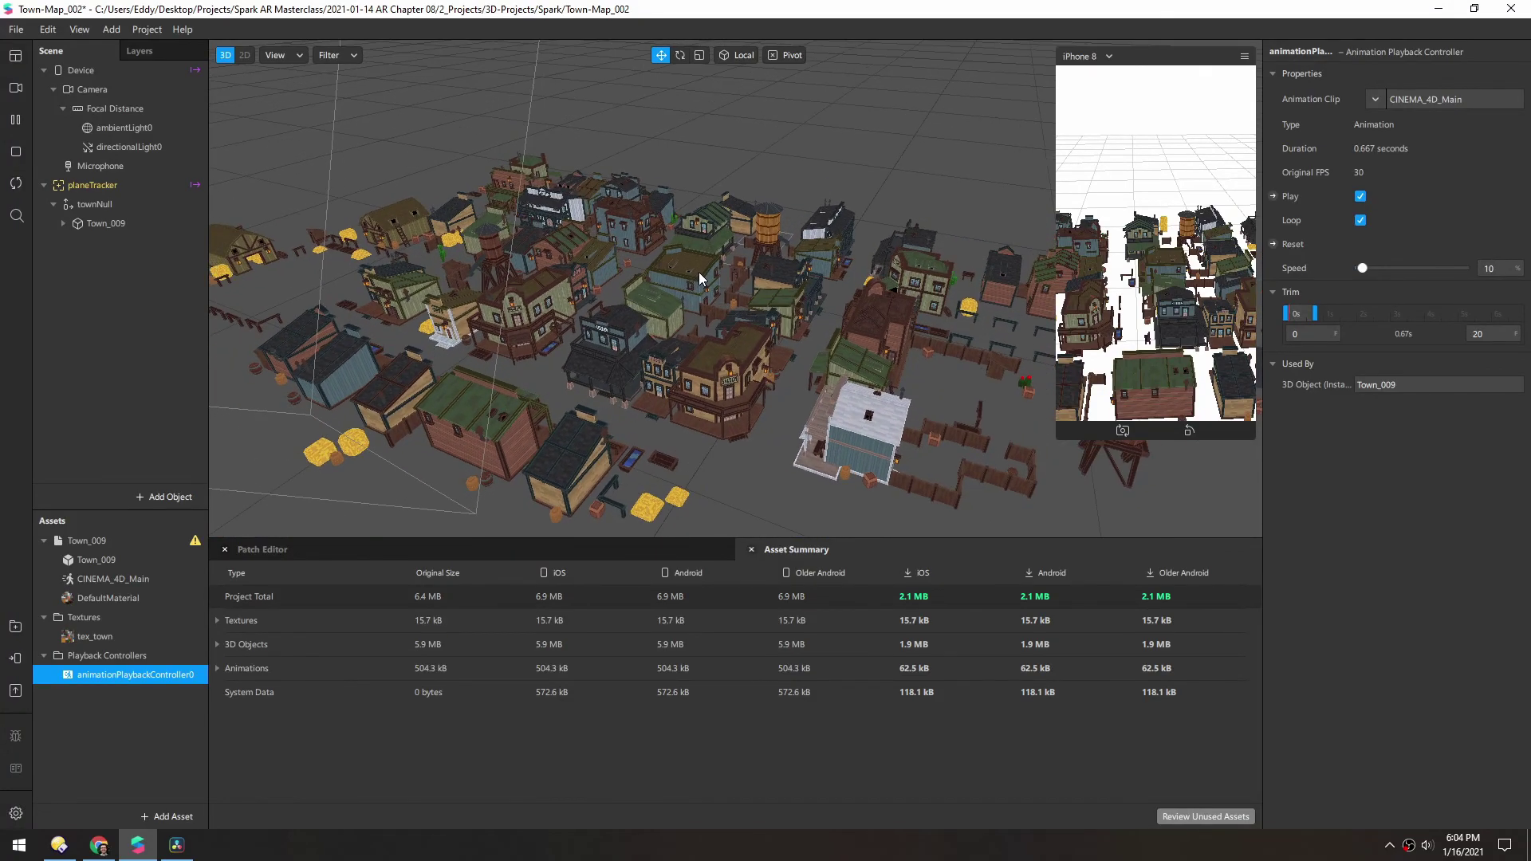